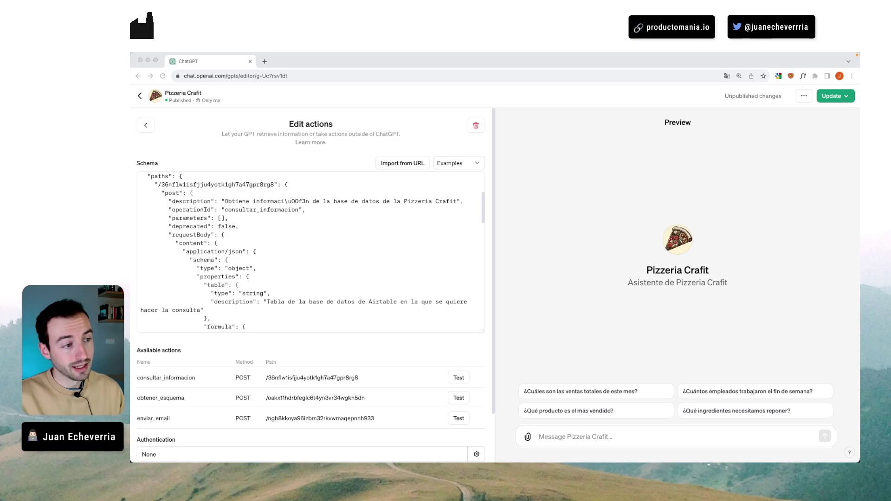
- Scroll back and forth through the schema text and clear its selection
{"action": "scroll", "coordinate": [232, 226], "scroll_direction": "up", "scroll_amount": 3}
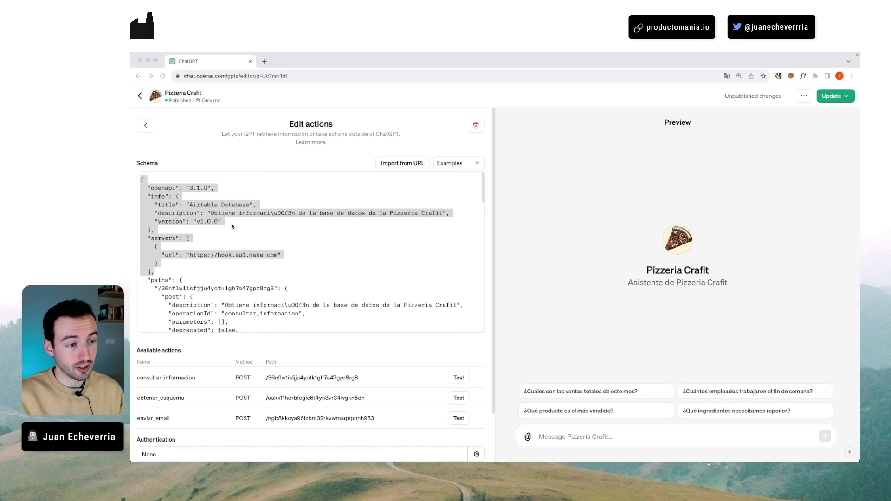
{"action": "left_click", "coordinate": [140, 180]}
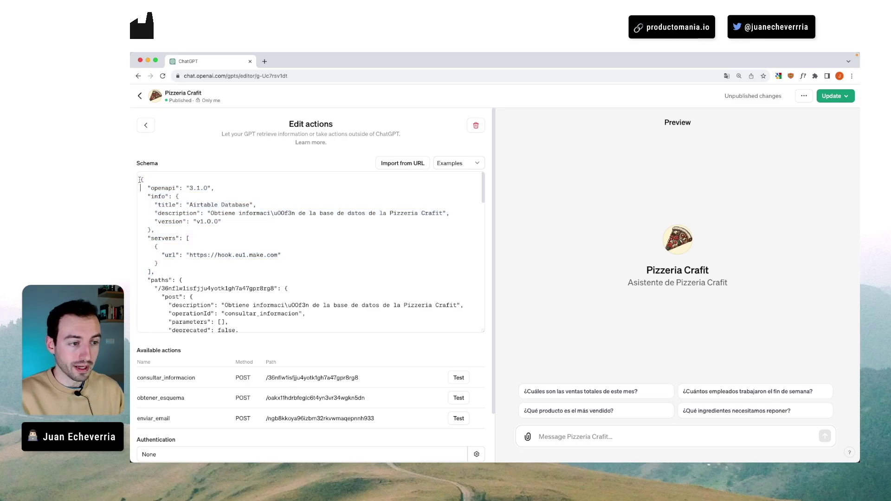
{"action": "scroll", "coordinate": [188, 200], "scroll_direction": "down", "scroll_amount": 2}
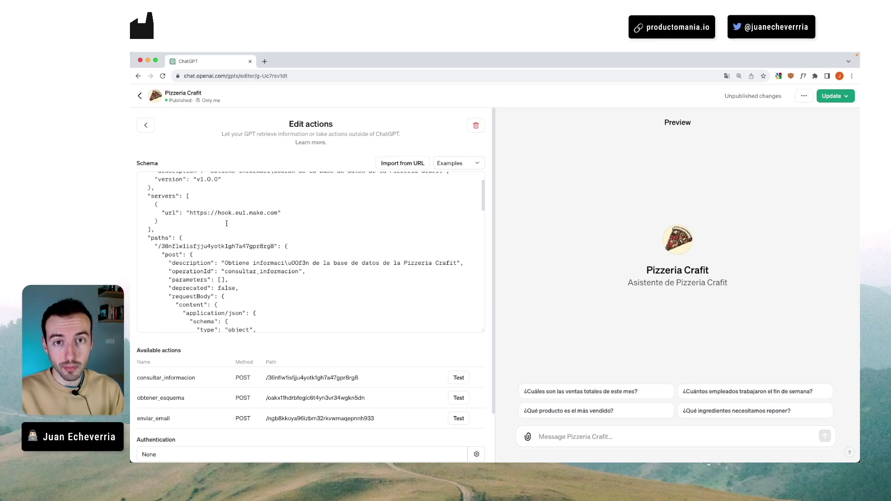
{"action": "scroll", "coordinate": [227, 223], "scroll_direction": "up", "scroll_amount": 3}
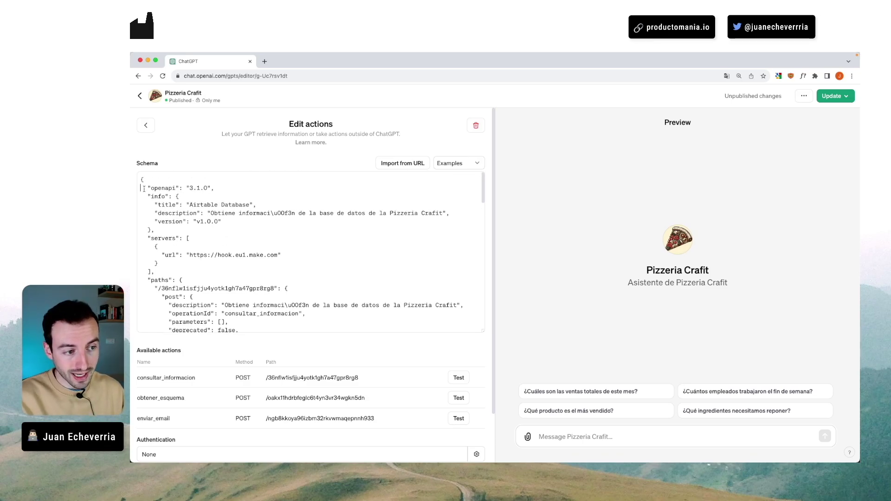
{"action": "scroll", "coordinate": [196, 206], "scroll_direction": "down", "scroll_amount": 1}
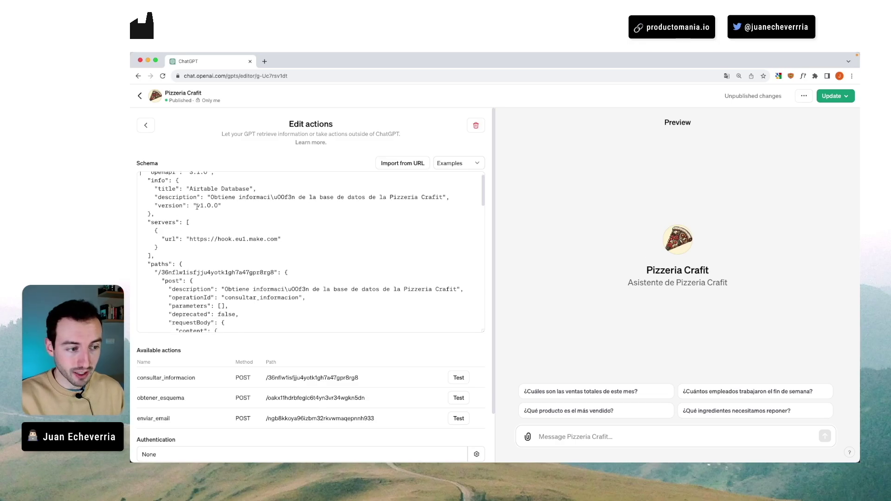
{"action": "scroll", "coordinate": [196, 207], "scroll_direction": "down", "scroll_amount": 5}
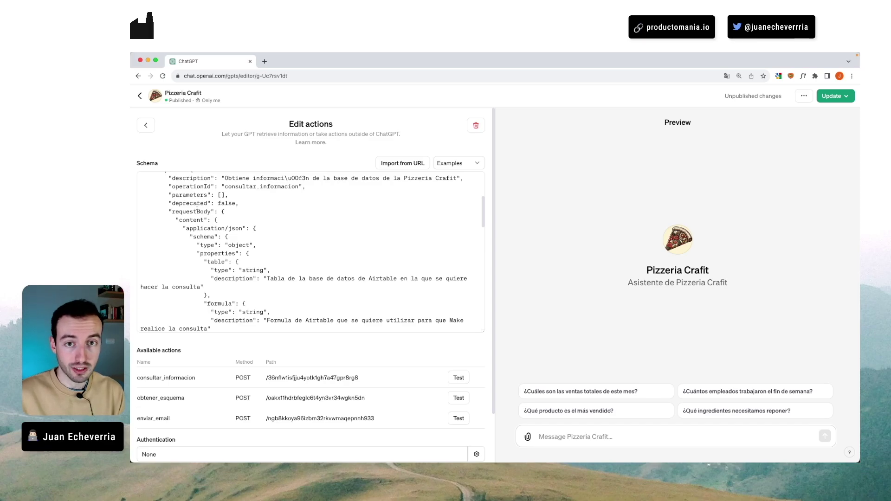
{"action": "scroll", "coordinate": [196, 206], "scroll_direction": "up", "scroll_amount": 2}
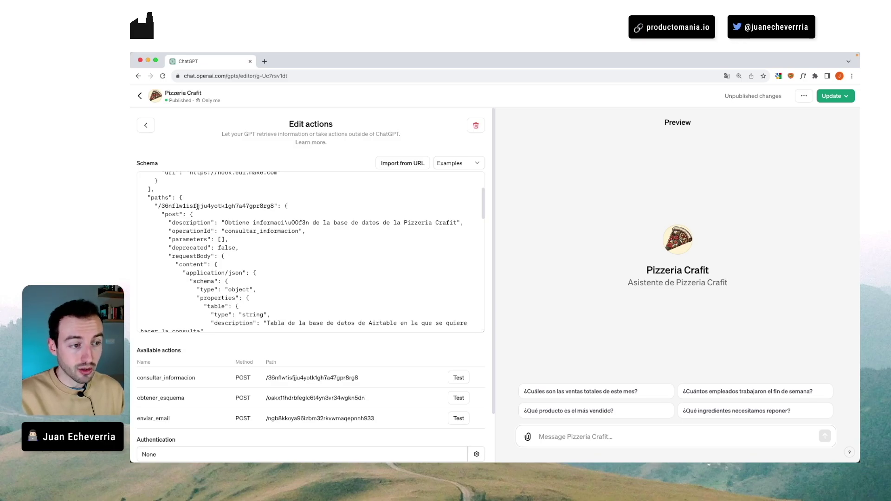
{"action": "scroll", "coordinate": [197, 206], "scroll_direction": "up", "scroll_amount": 4}
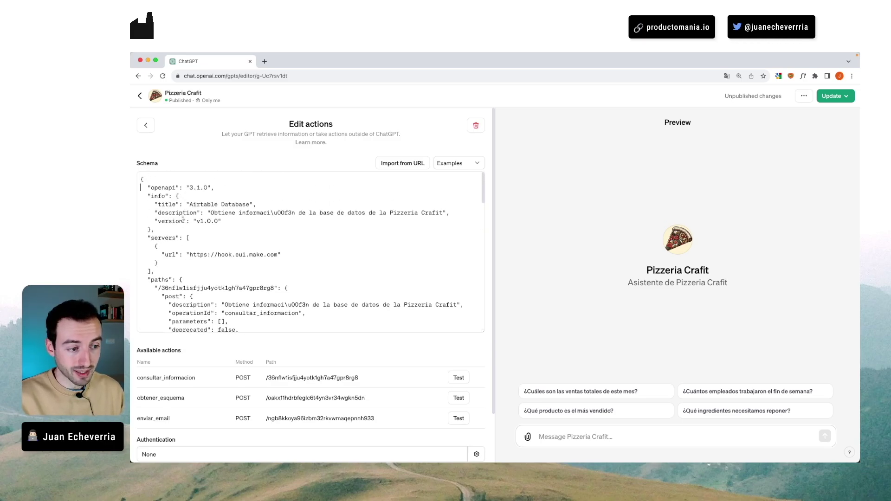
{"action": "scroll", "coordinate": [184, 220], "scroll_direction": "down", "scroll_amount": 3}
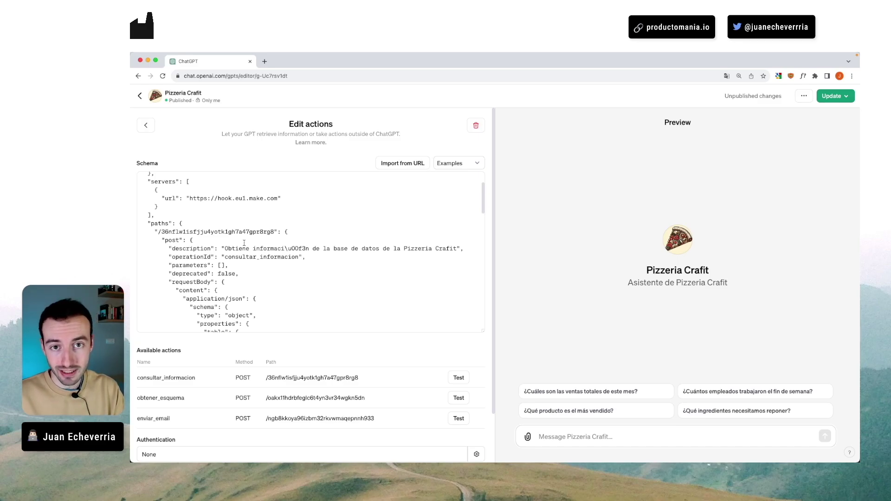
- Advance the Canva slides past file types and GPT-app HTTP arrows to the OpenAPI Schema slide
{"action": "key", "text": "super+Tab"}
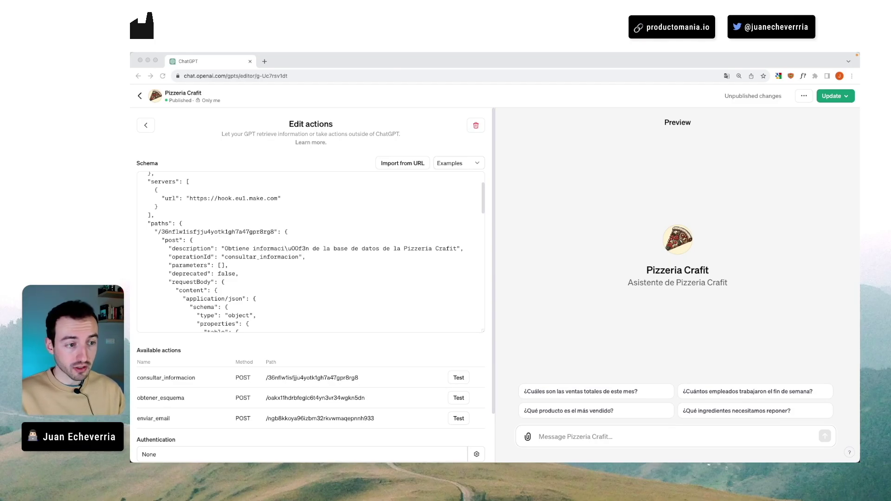
{"action": "scroll", "coordinate": [292, 246], "scroll_direction": "up", "scroll_amount": 3}
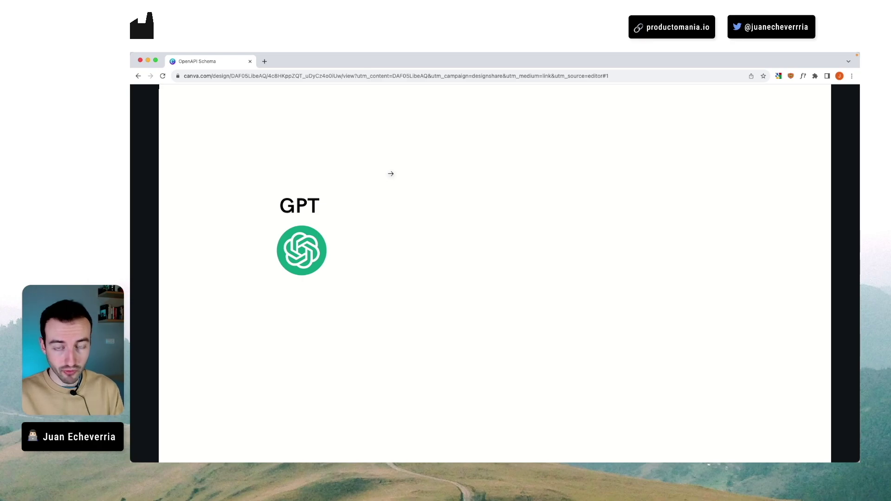
{"action": "left_click", "coordinate": [391, 174]}
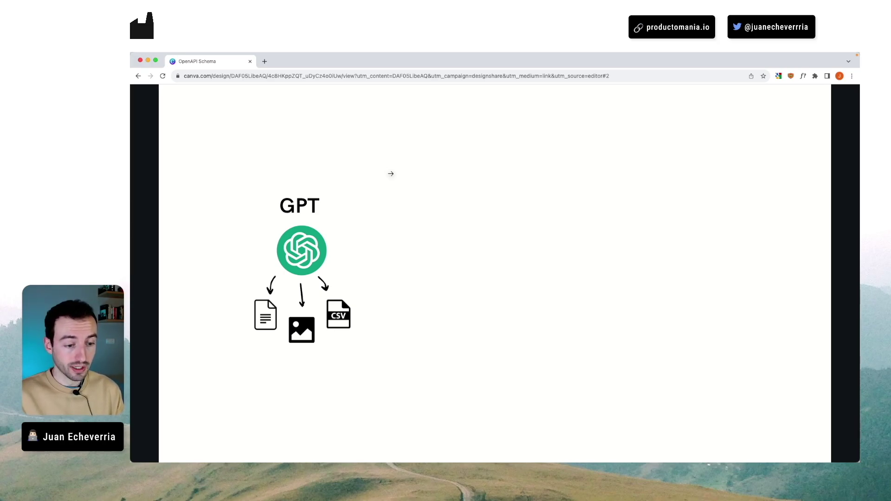
{"action": "left_click", "coordinate": [391, 173]}
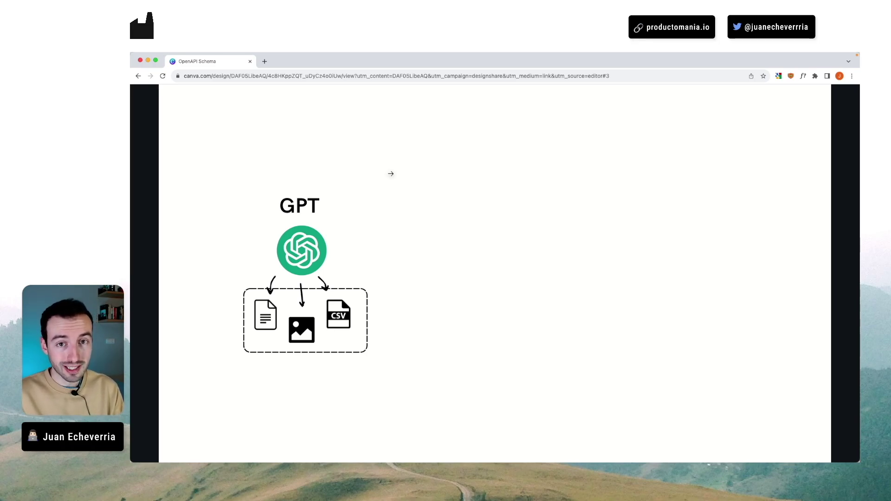
{"action": "left_click", "coordinate": [390, 173]}
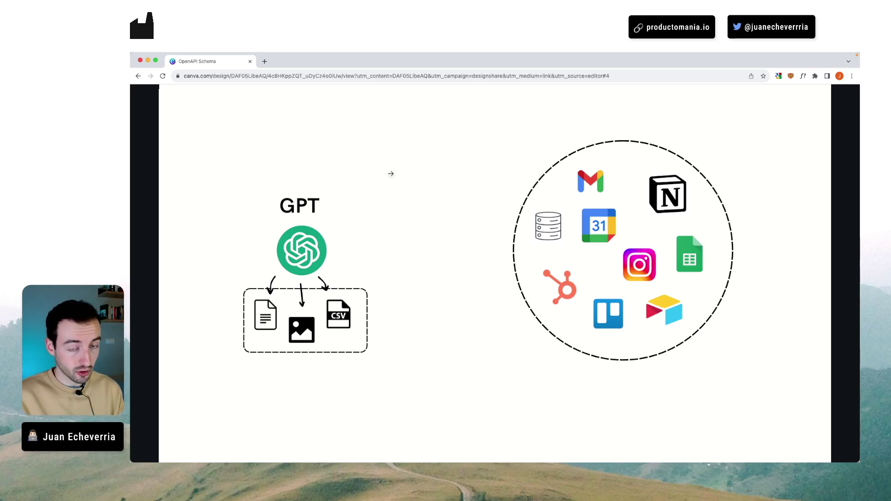
{"action": "left_click", "coordinate": [390, 173]}
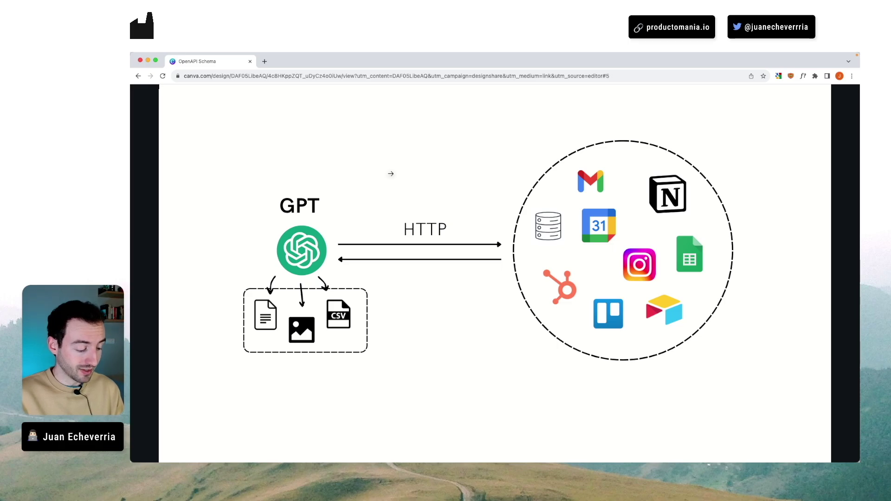
{"action": "key", "text": "Right"}
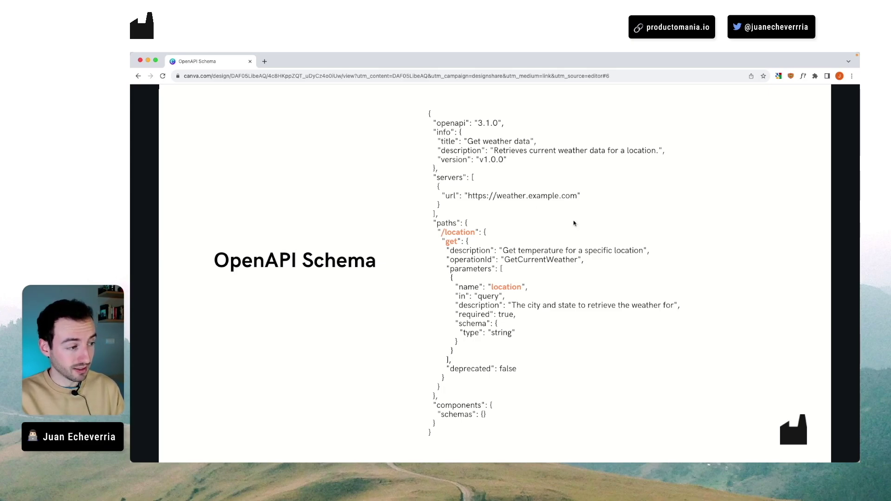
- Highlight the /location path, get method and location parameter in the slide's example schema
{"action": "left_click_drag", "start_coordinate": [441, 232], "coordinate": [474, 232]}
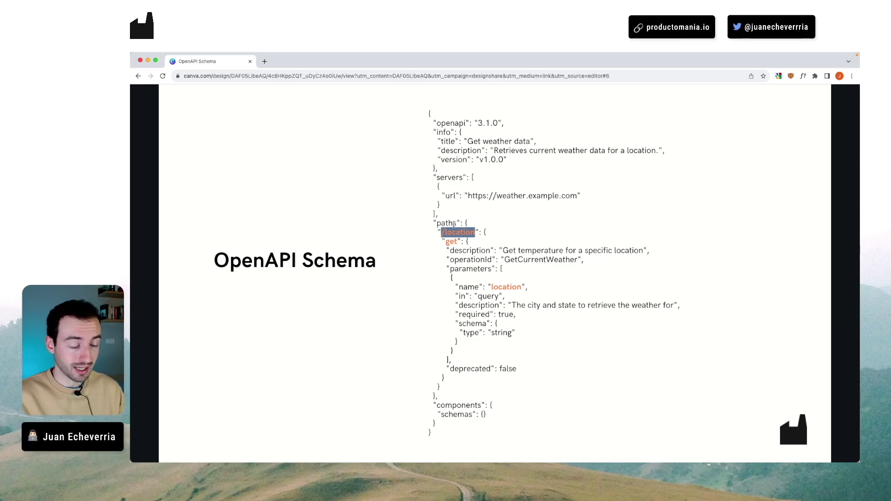
{"action": "left_click_drag", "start_coordinate": [446, 242], "coordinate": [458, 242]}
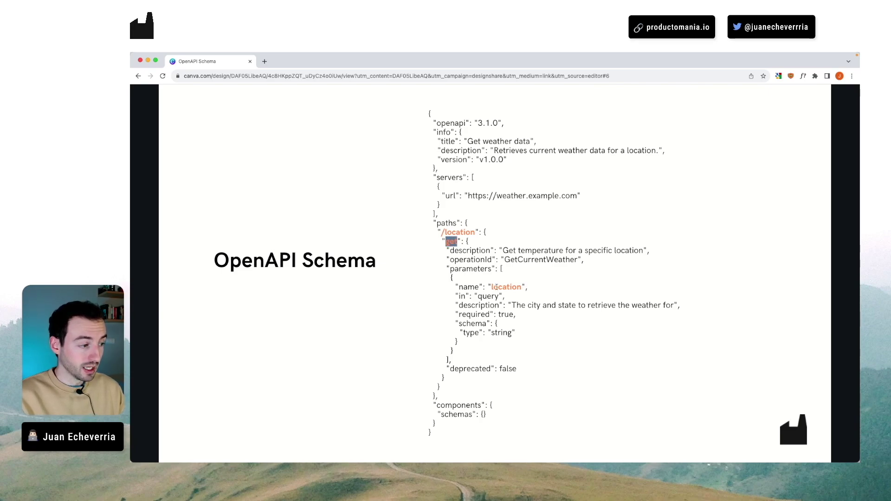
{"action": "left_click_drag", "start_coordinate": [492, 287], "coordinate": [516, 286]}
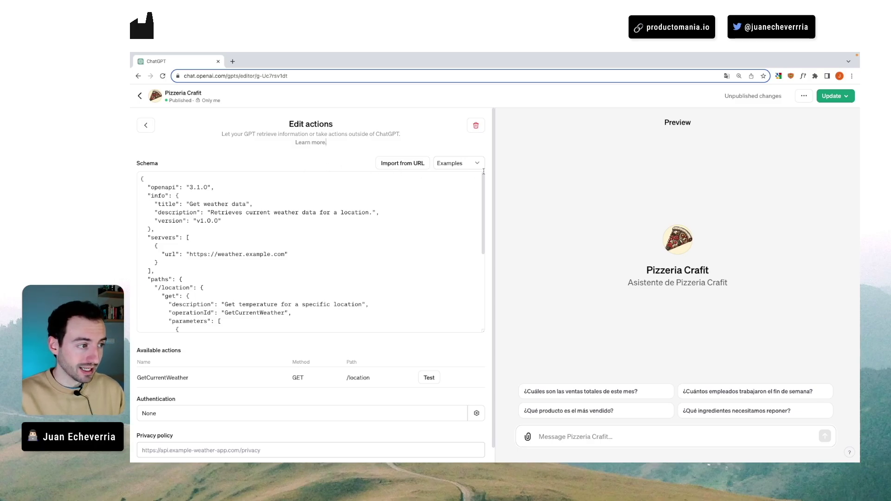
{"action": "left_click", "coordinate": [466, 164]}
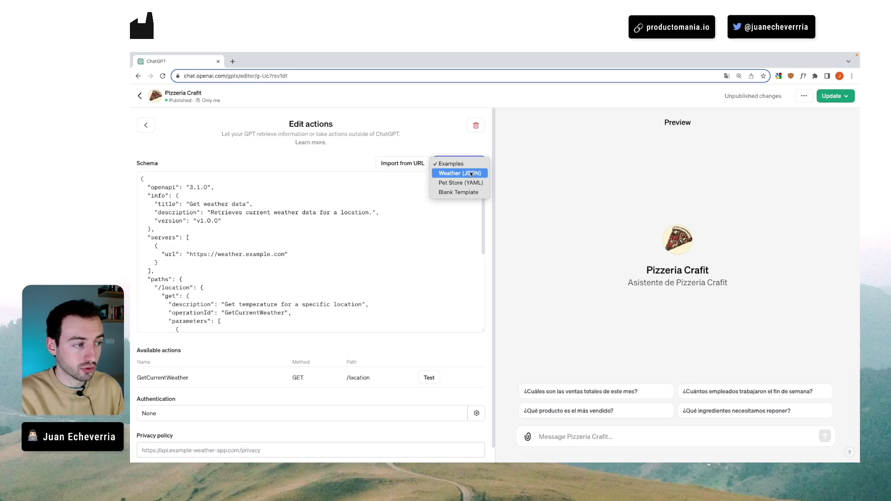
{"action": "left_click", "coordinate": [471, 174]}
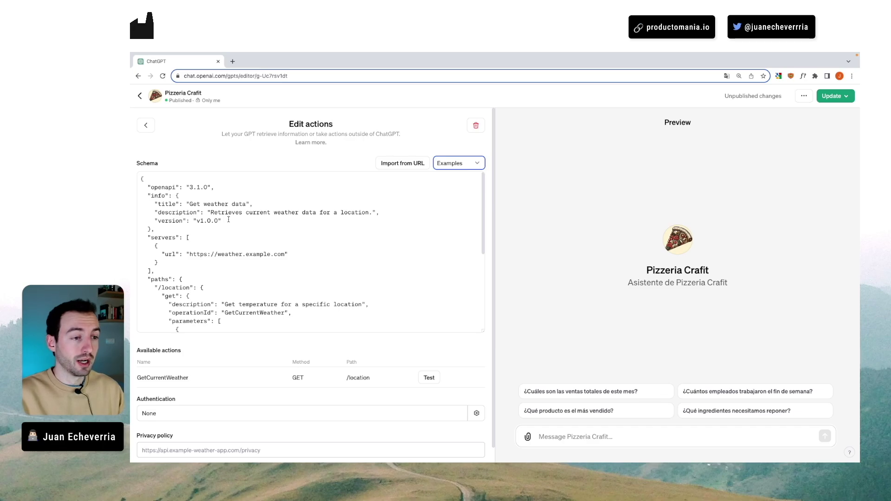
{"action": "scroll", "coordinate": [207, 214], "scroll_direction": "down", "scroll_amount": 2}
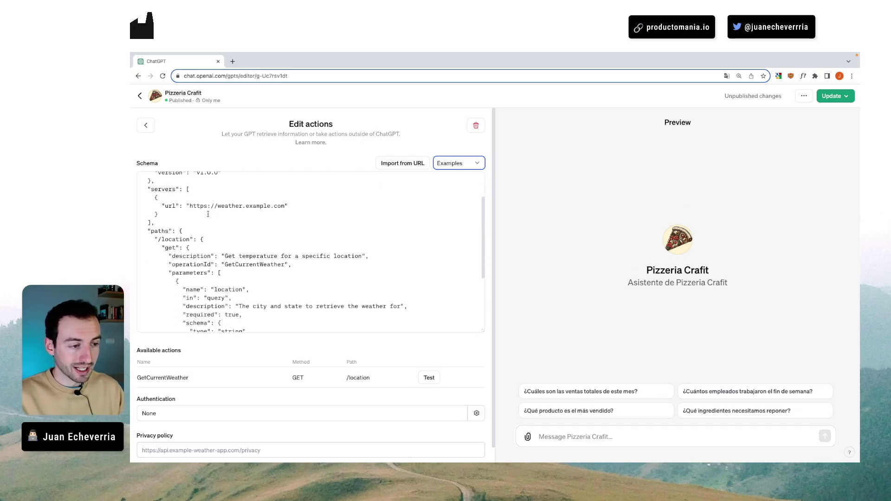
{"action": "scroll", "coordinate": [208, 214], "scroll_direction": "up", "scroll_amount": 2}
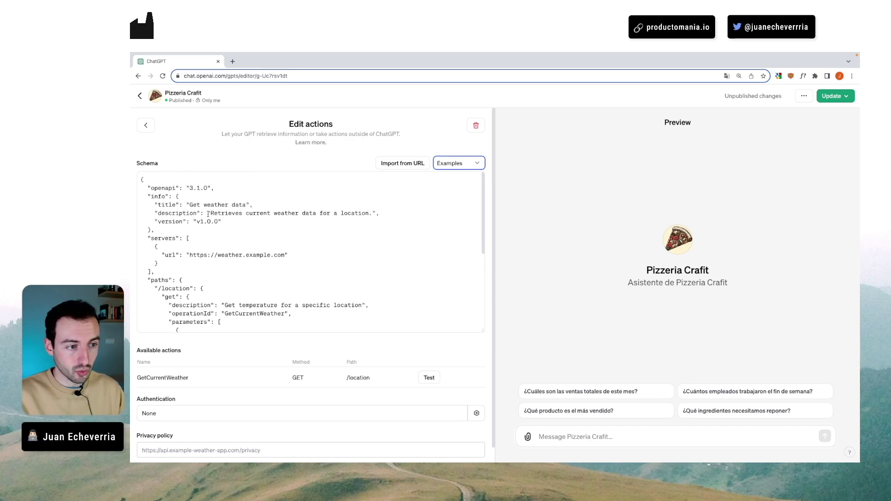
{"action": "left_click", "coordinate": [462, 162]}
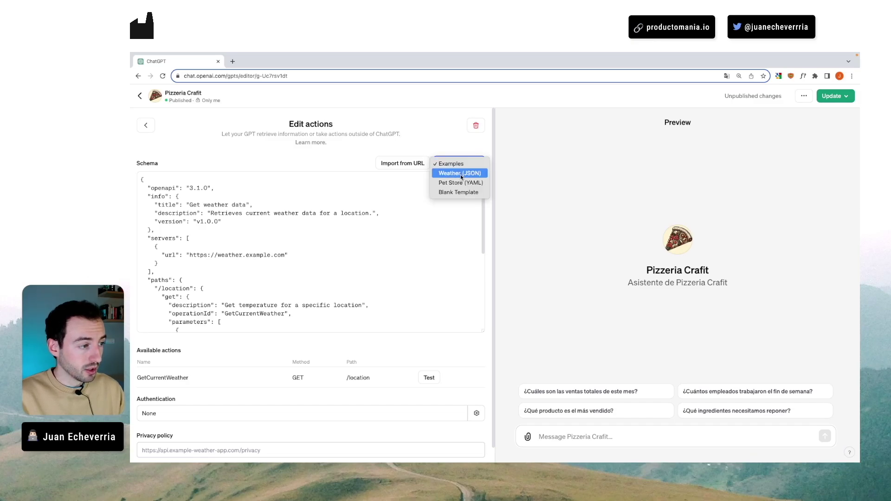
{"action": "left_click", "coordinate": [460, 183]}
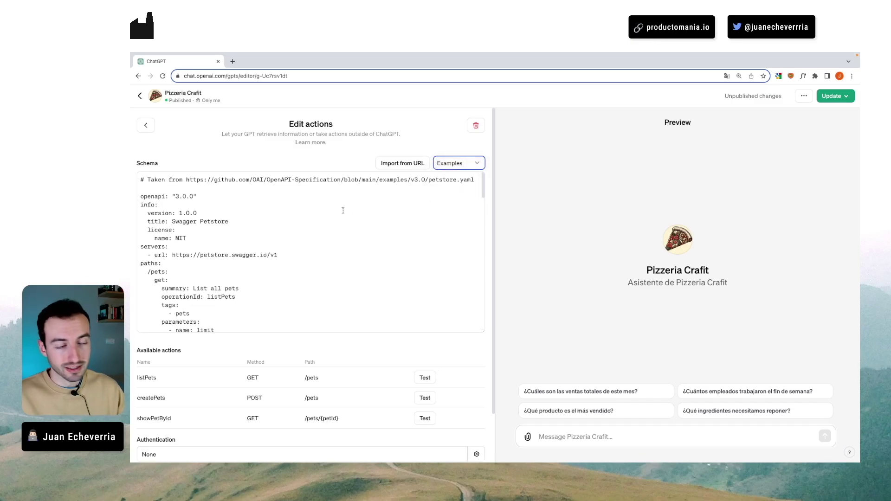
{"action": "left_click", "coordinate": [481, 164]}
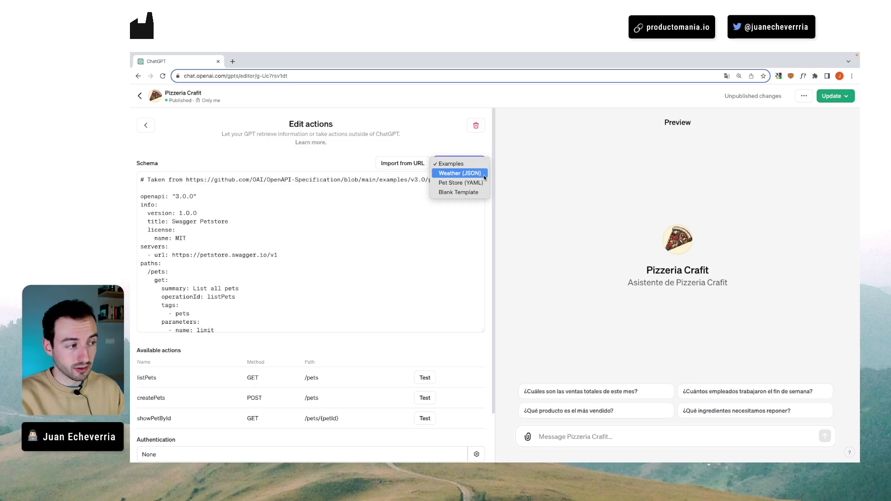
{"action": "left_click", "coordinate": [484, 176]}
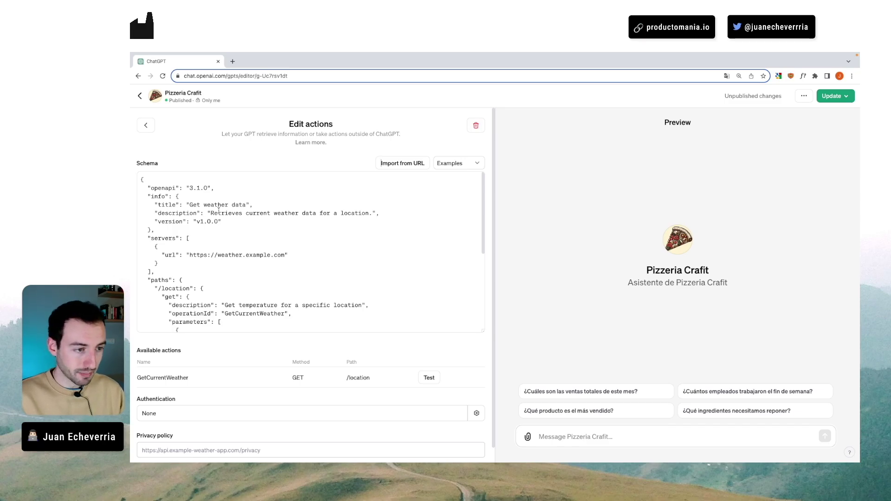
- Scroll through the GetCurrentWeather schema in the action editor to review it
{"action": "scroll", "coordinate": [189, 200], "scroll_direction": "down", "scroll_amount": 3}
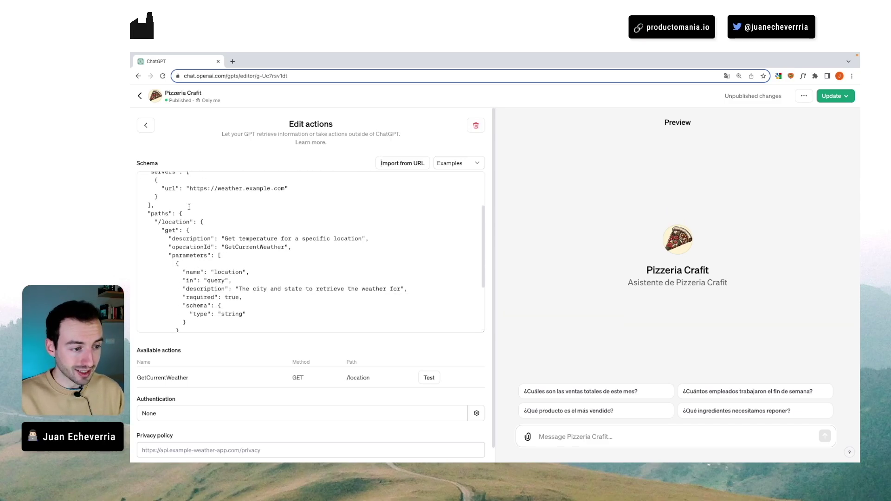
{"action": "scroll", "coordinate": [191, 216], "scroll_direction": "down", "scroll_amount": 4}
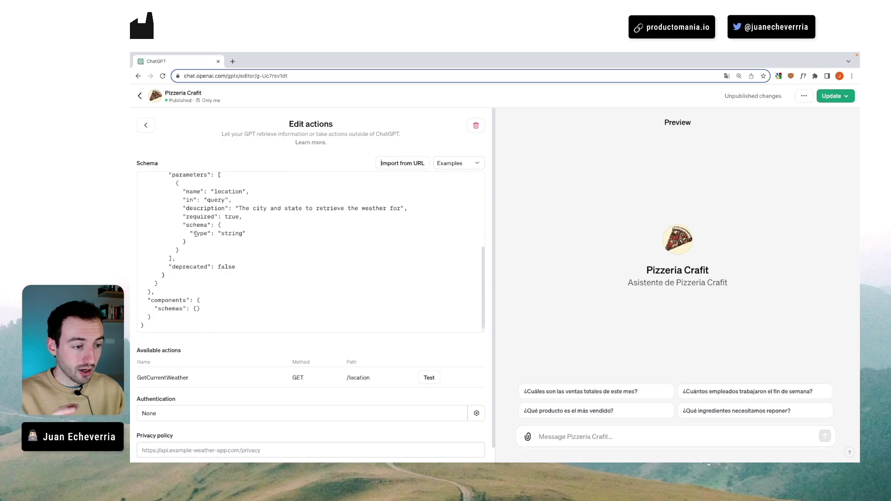
{"action": "scroll", "coordinate": [204, 249], "scroll_direction": "up", "scroll_amount": 6}
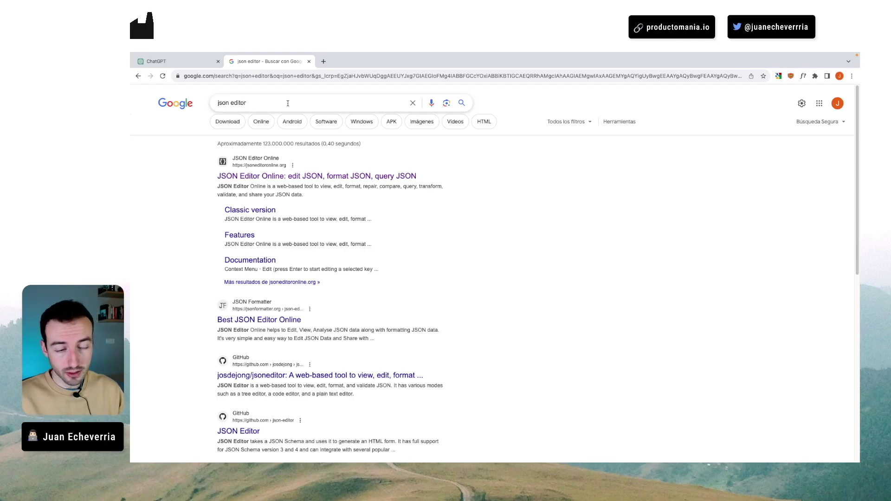
- Open JSON Editor Online, widen the editor to full page, switch to text mode and zoom in
{"action": "left_click", "coordinate": [327, 176]}
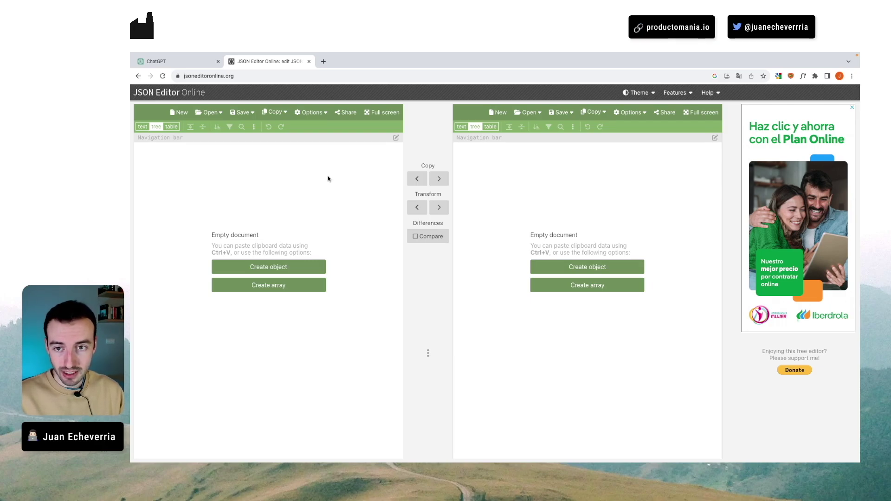
{"action": "left_click", "coordinate": [381, 112]}
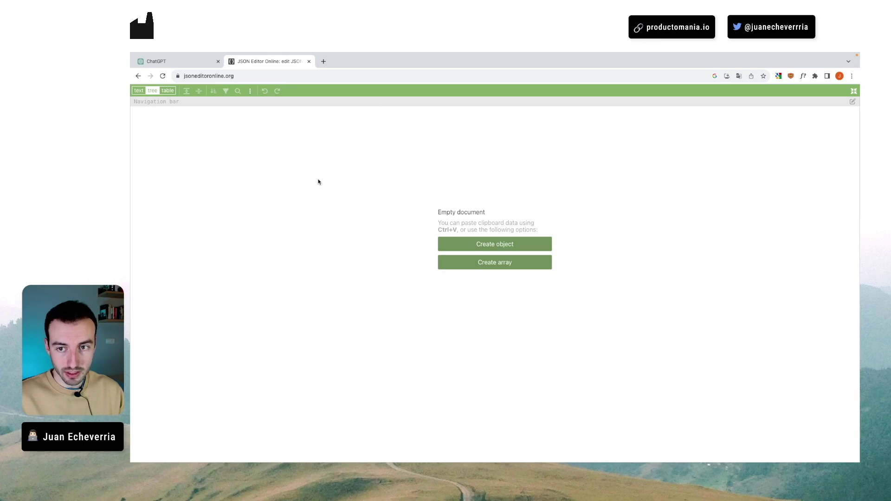
{"action": "left_click", "coordinate": [138, 94]}
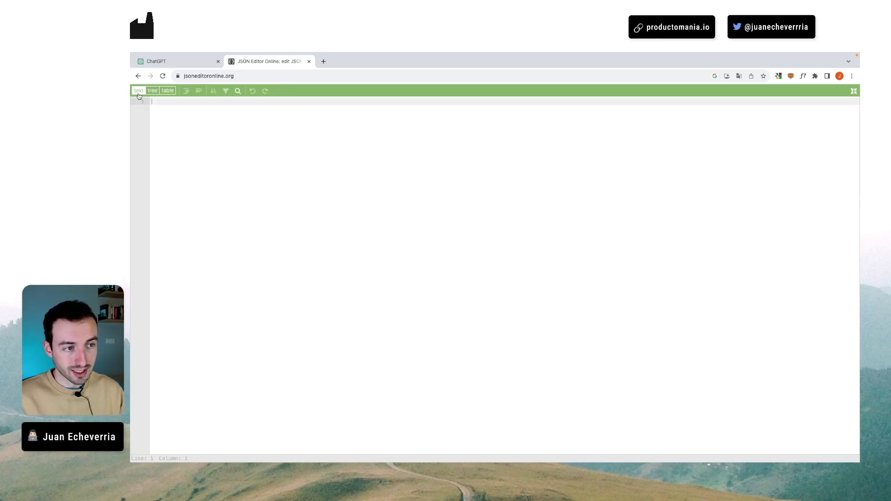
{"action": "key", "text": "super+plus"}
{"action": "key", "text": "super+plus"}
{"action": "key", "text": "super+plus"}
{"action": "key", "text": "super+plus"}
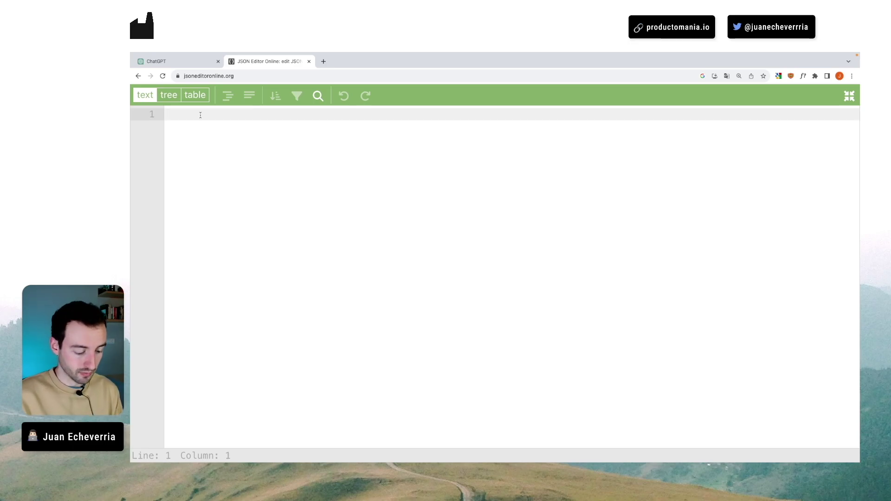
- Start a JSON object and add a "Nombre" key with a first-name string value
{"action": "type", "text": "{"}
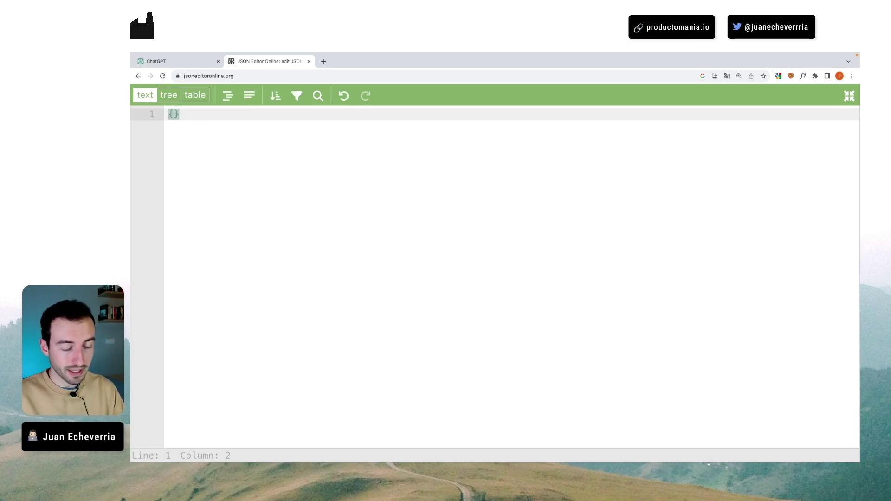
{"action": "key", "text": "Return"}
{"action": "key", "text": "Return"}
{"action": "key", "text": "Return"}
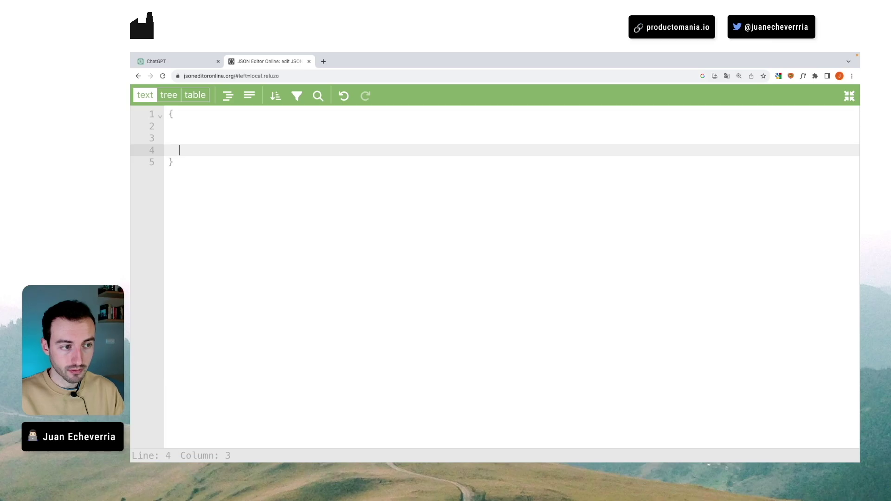
{"action": "left_click", "coordinate": [168, 125]}
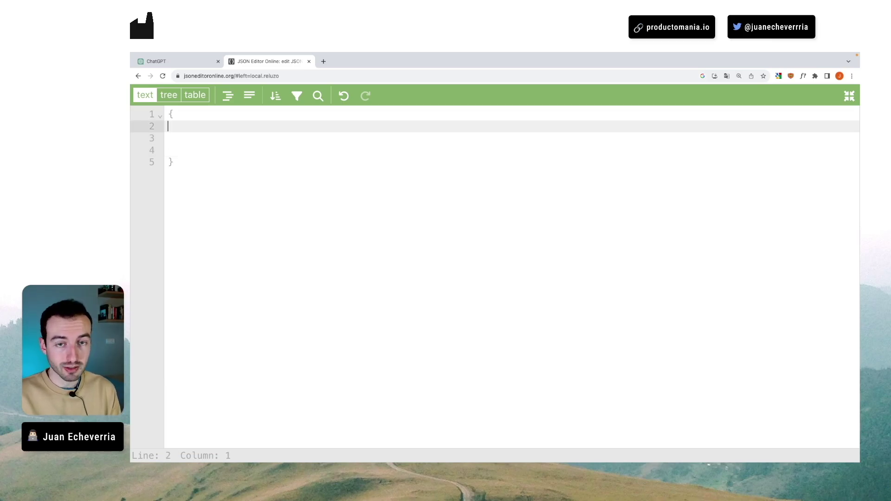
{"action": "left_click", "coordinate": [176, 61]}
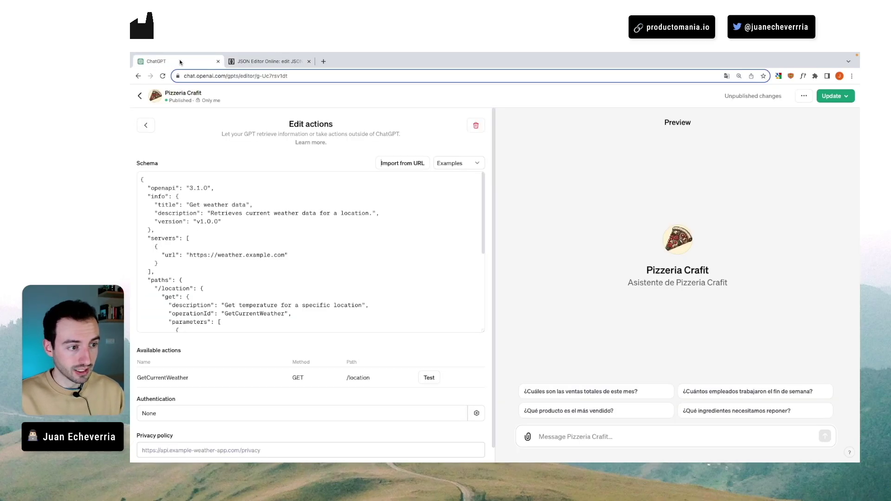
{"action": "scroll", "coordinate": [145, 195], "scroll_direction": "down", "scroll_amount": 10}
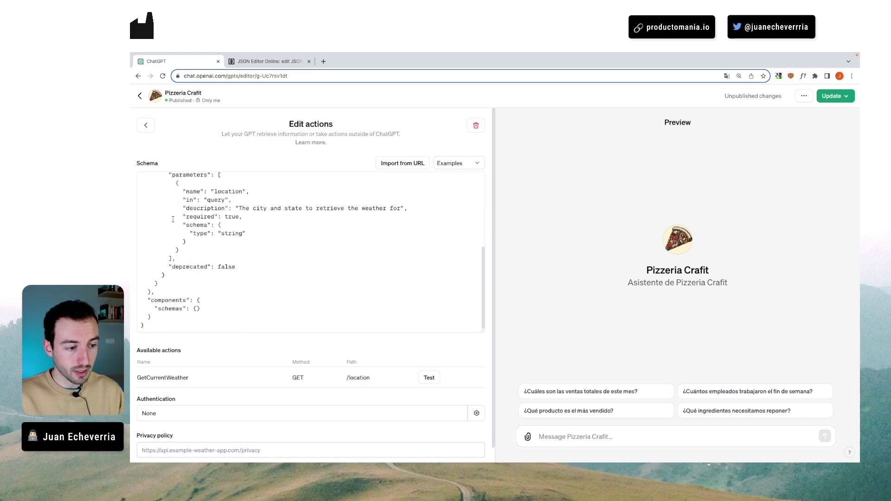
{"action": "scroll", "coordinate": [149, 304], "scroll_direction": "up", "scroll_amount": 10}
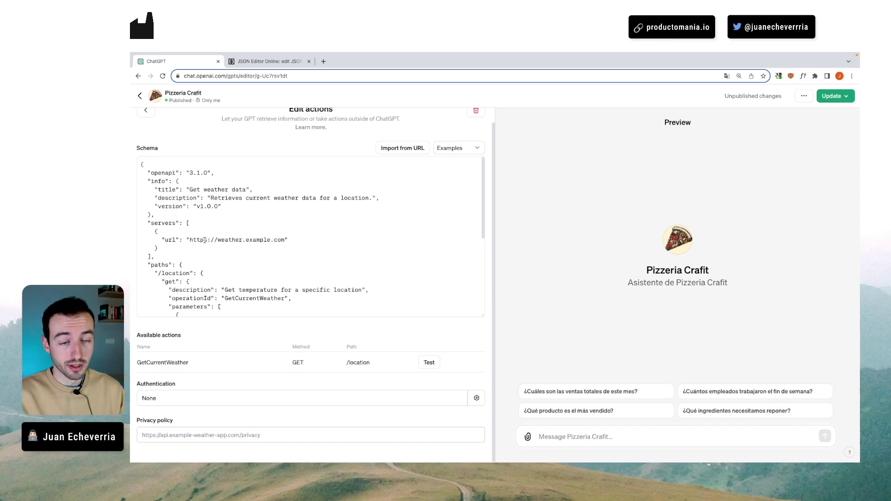
{"action": "left_click", "coordinate": [268, 62]}
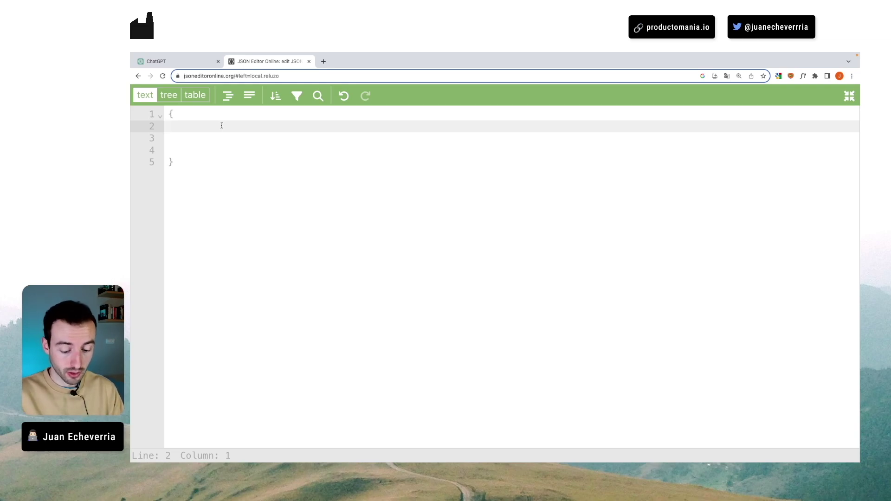
- Try changing the pair to "Edad": 85, then undo back to the Nombre pair
{"action": "left_click", "coordinate": [167, 137]}
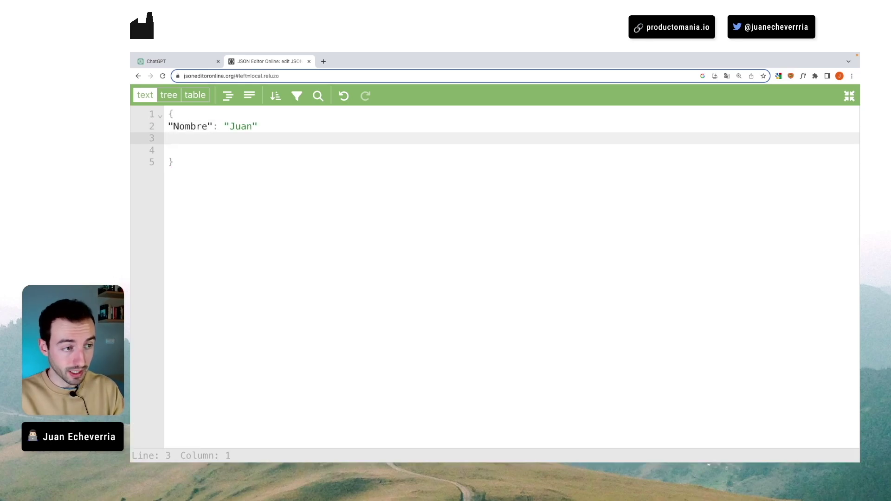
{"action": "left_click", "coordinate": [266, 127]}
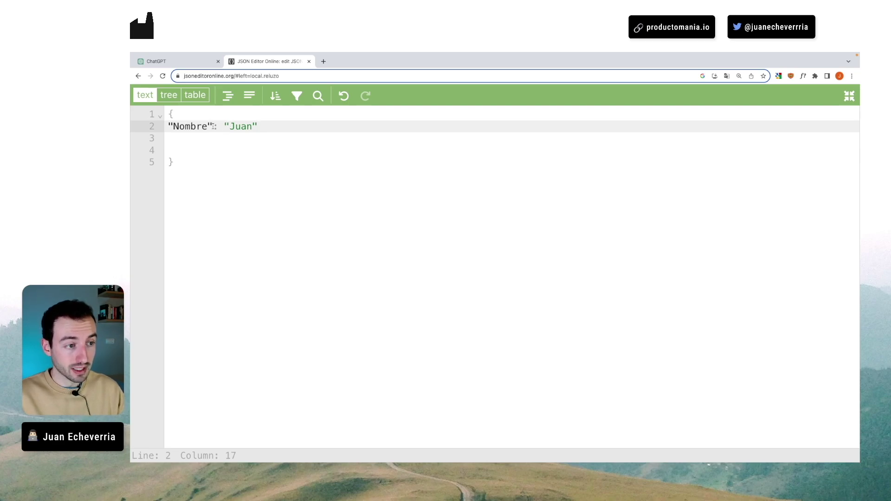
{"action": "double_click", "coordinate": [190, 126]}
{"action": "type", "text": "Edad"}
{"action": "left_click_drag", "start_coordinate": [213, 127], "coordinate": [247, 127]}
{"action": "type", "text": "85"}
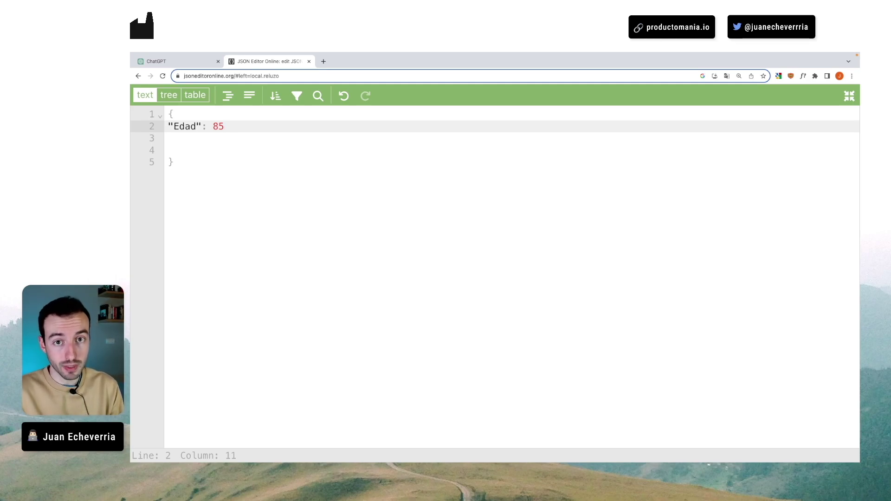
{"action": "key", "text": "ctrl+z"}
{"action": "key", "text": "Right"}
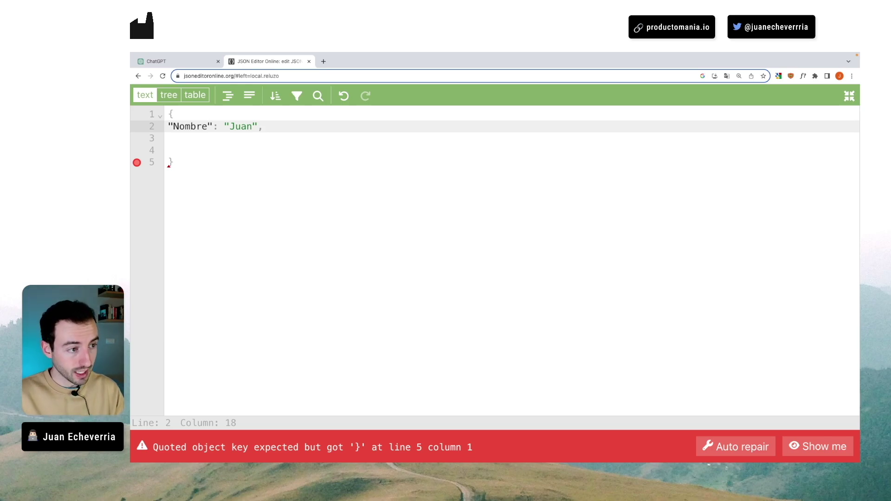
- Add an "Apellido" surname pair, showing the error when the separating comma is removed
{"action": "key", "text": "Return"}
{"action": "key", "text": "BackSpace"}
{"action": "type", "text": "\"Apellid"}
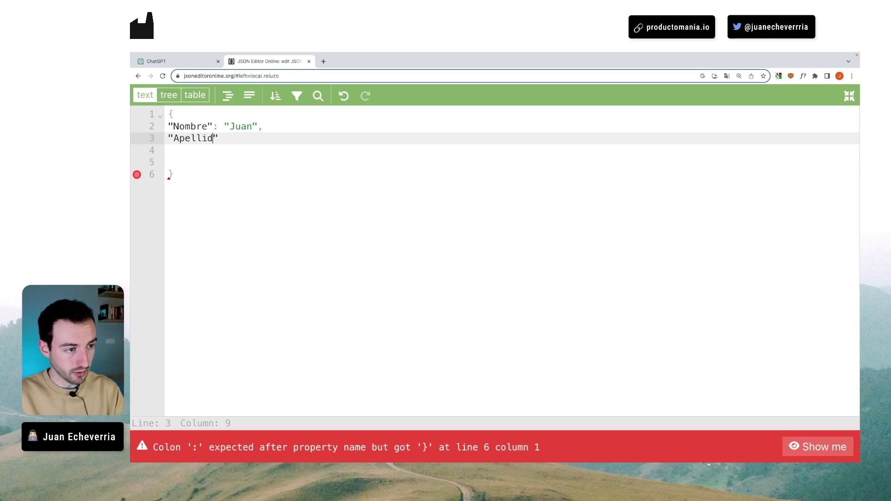
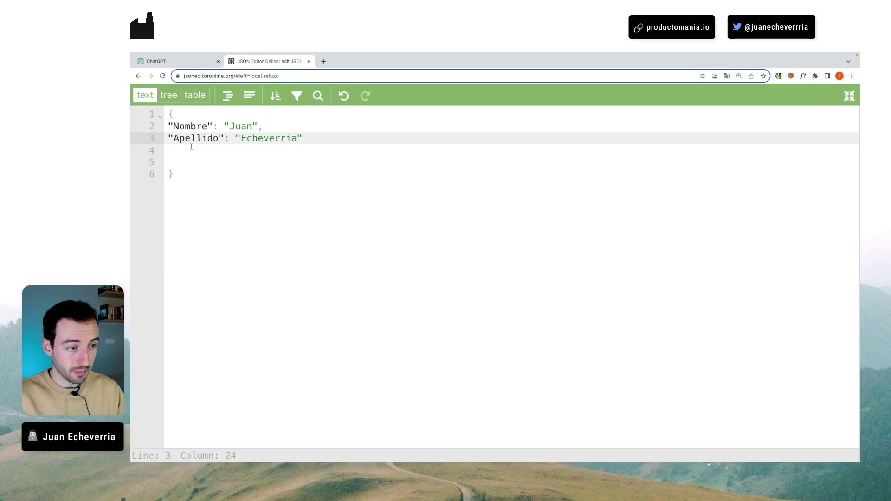
{"action": "left_click_drag", "start_coordinate": [224, 138], "coordinate": [230, 138]}
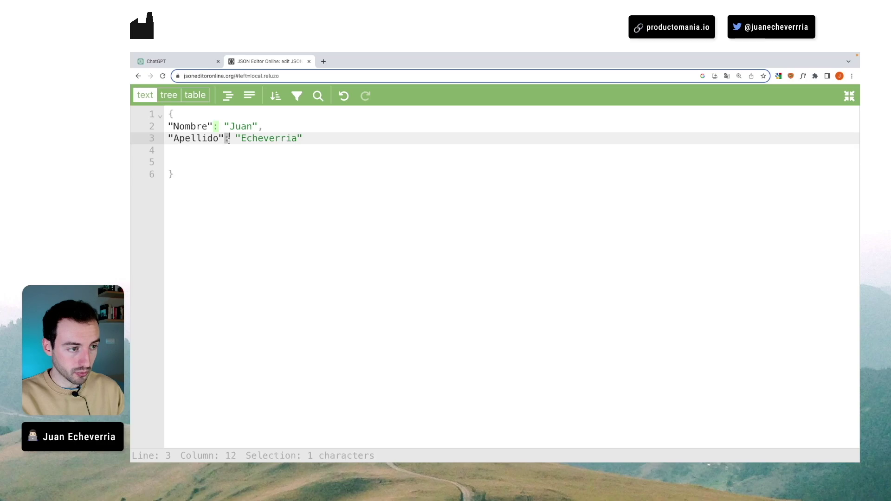
{"action": "left_click", "coordinate": [267, 127]}
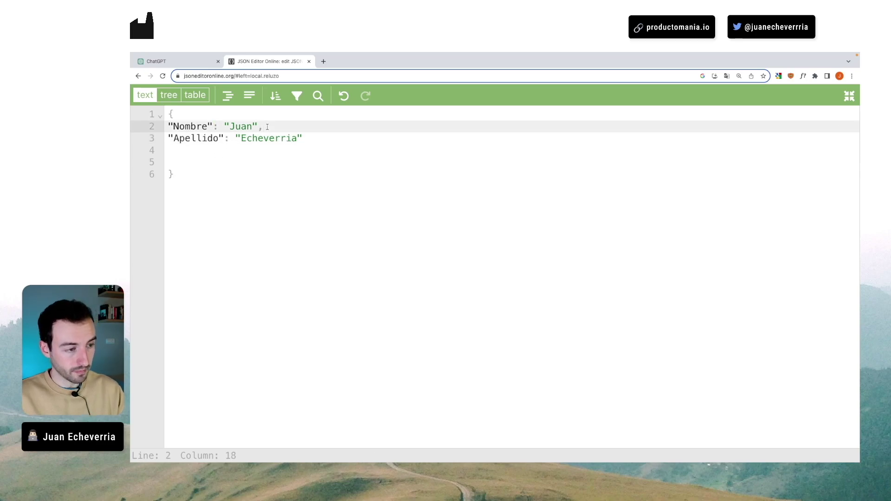
{"action": "key", "text": "BackSpace"}
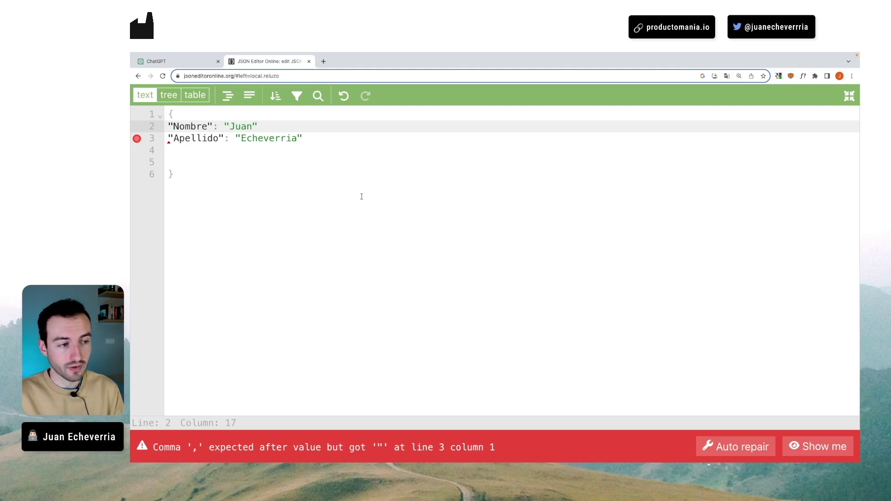
{"action": "type", "text": ","}
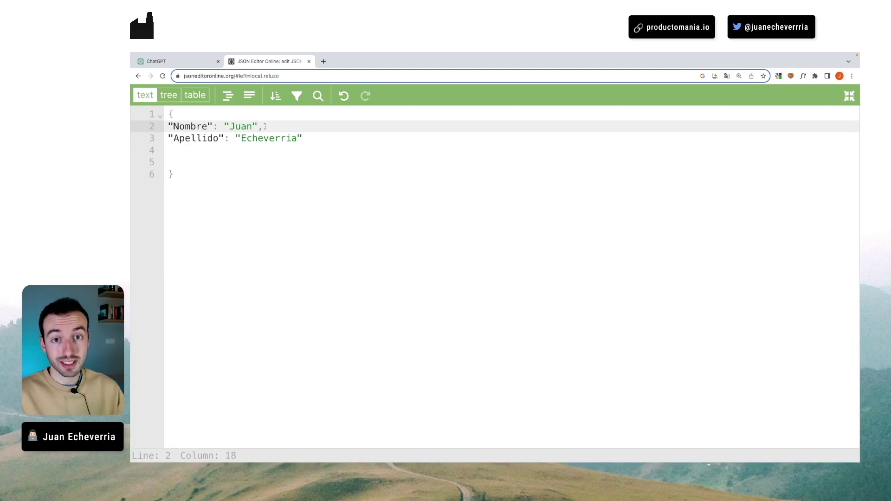
- Rename Apellido to Apellidos and replace its value with an array of two quoted surnames
{"action": "left_click_drag", "start_coordinate": [168, 126], "coordinate": [256, 125]}
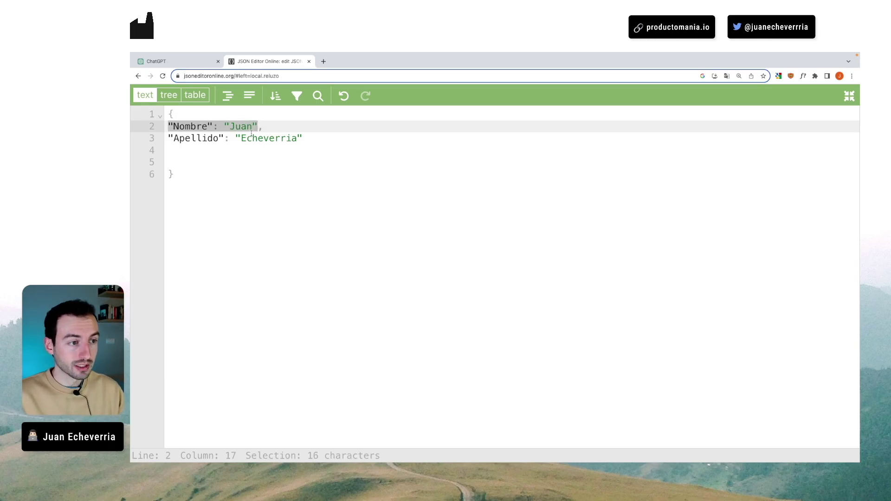
{"action": "left_click", "coordinate": [251, 137]}
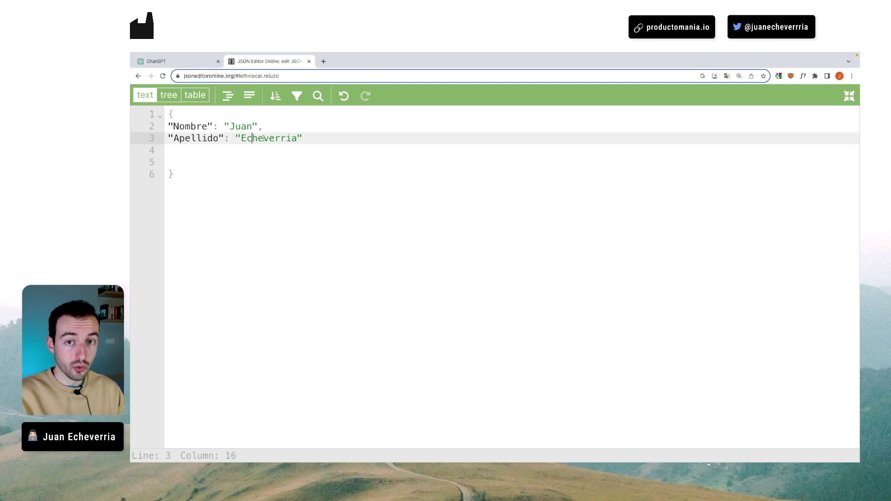
{"action": "left_click_drag", "start_coordinate": [235, 138], "coordinate": [303, 137]}
{"action": "left_click", "coordinate": [219, 137]}
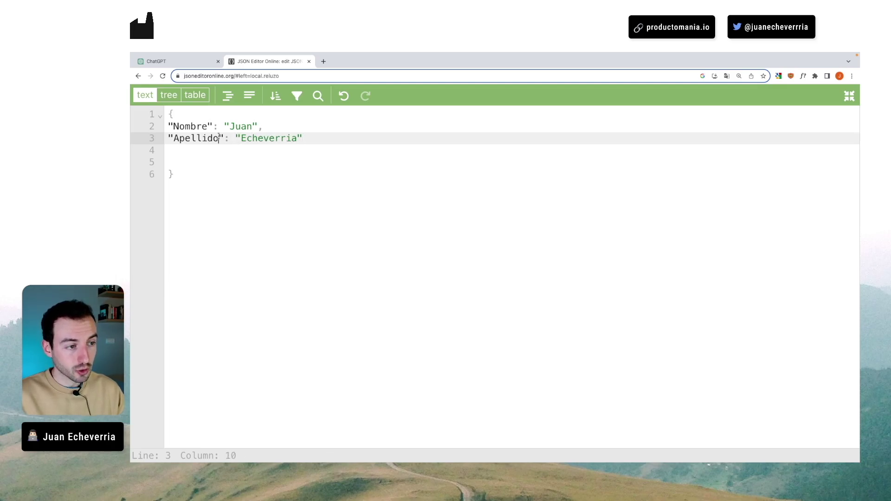
{"action": "type", "text": "s"}
{"action": "left_click_drag", "start_coordinate": [241, 137], "coordinate": [325, 138]}
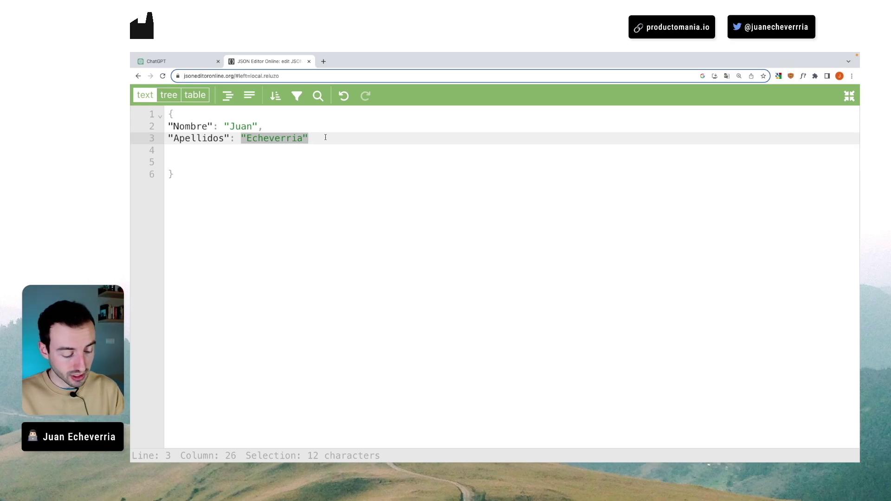
{"action": "type", "text": "["}
{"action": "key", "text": "BackSpace"}
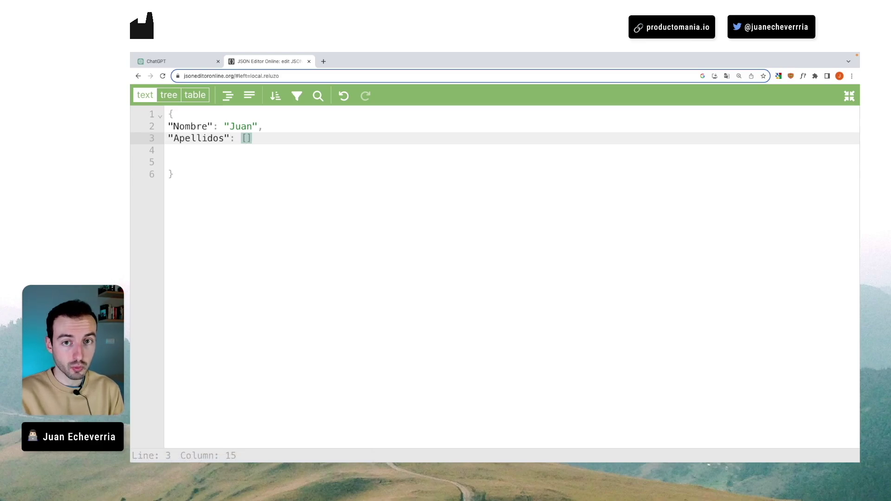
{"action": "type", "text": "\""}
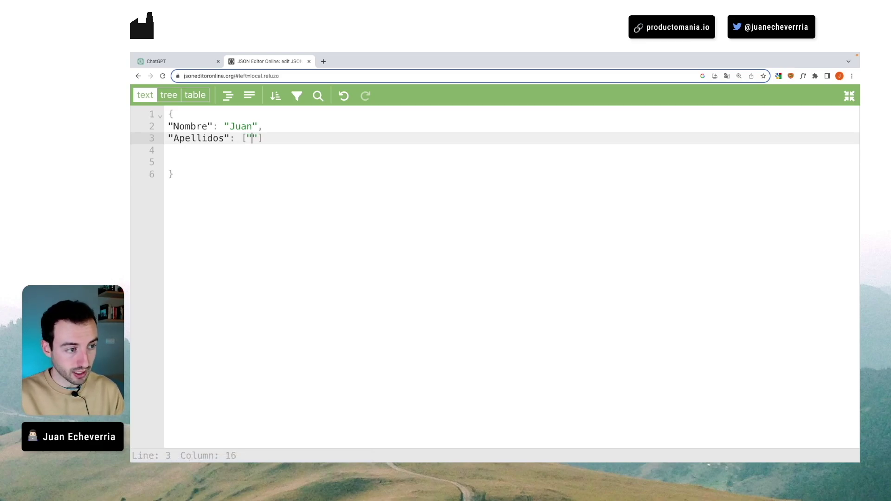
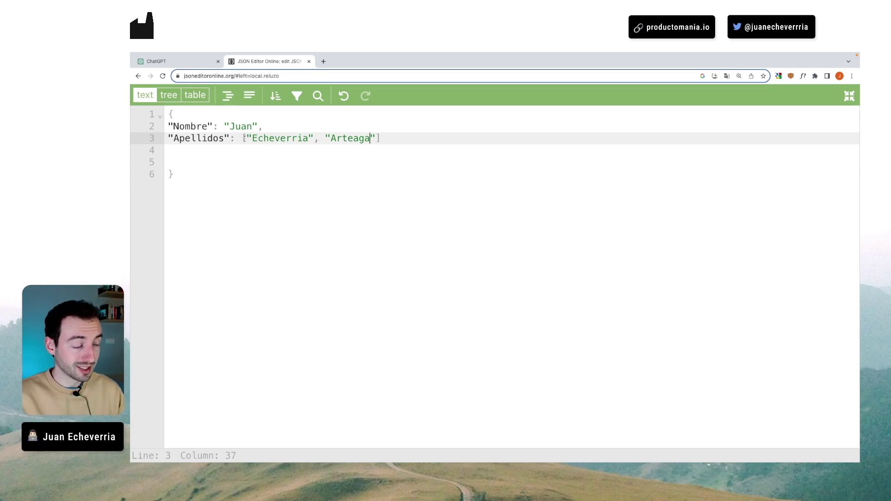
{"action": "left_click_drag", "start_coordinate": [241, 138], "coordinate": [380, 138]}
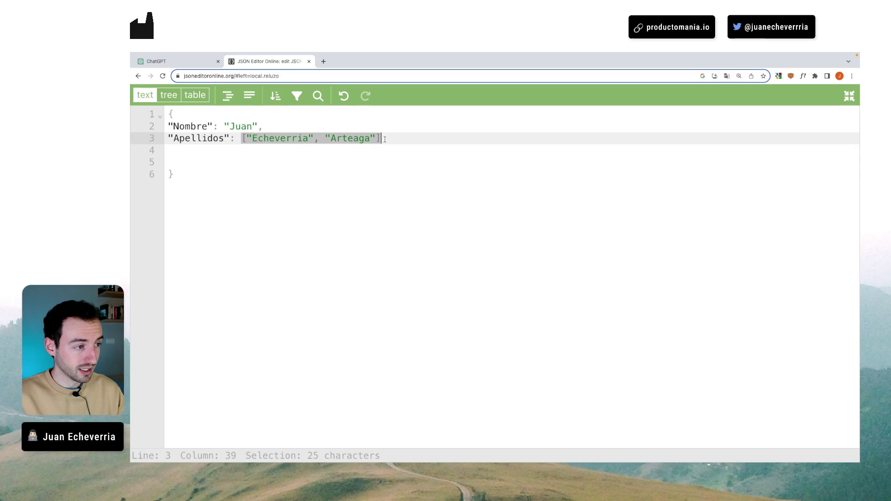
- Replace the surname array with an object holding Apellido1 and Apellido2, then scroll the GPT's schema
{"action": "key", "text": "BackSpace"}
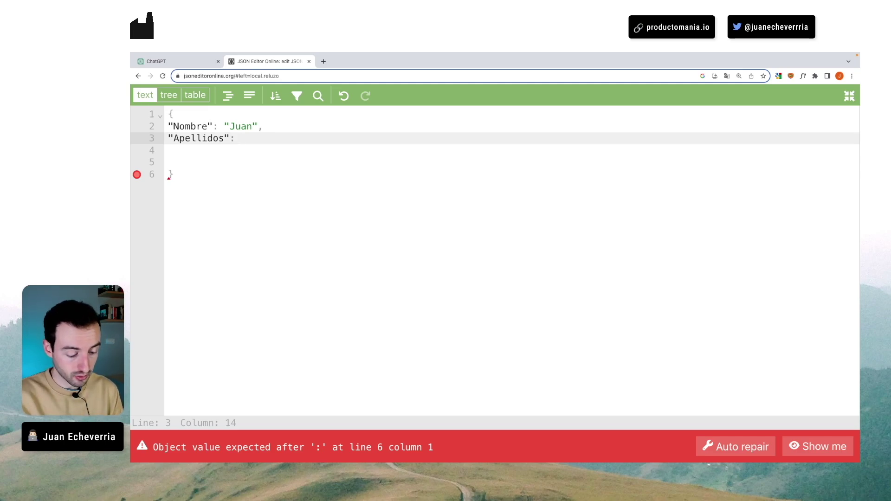
{"action": "type", "text": "{"}
{"action": "key", "text": "Return"}
{"action": "key", "text": "Return"}
{"action": "key", "text": "Up"}
{"action": "type", "text": "\"Apellido1"}
{"action": "key", "text": "Tab"}
{"action": "type", "text": "Ape"}
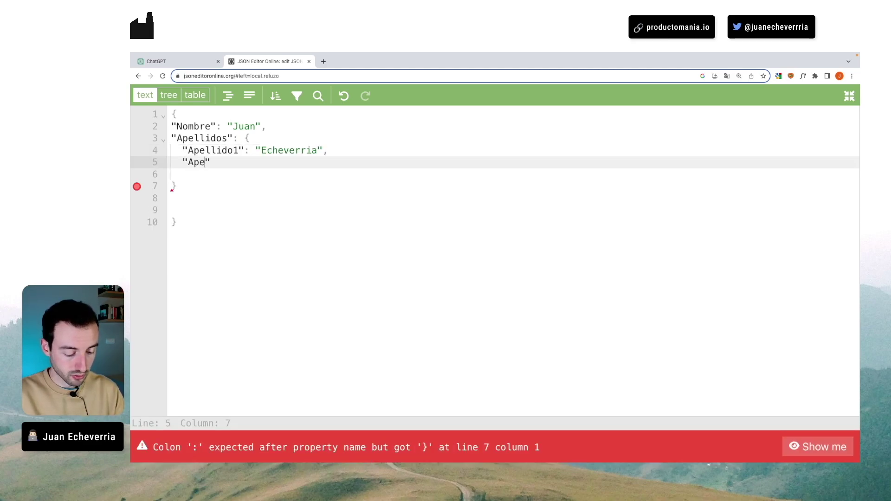
{"action": "key", "text": "Tab"}
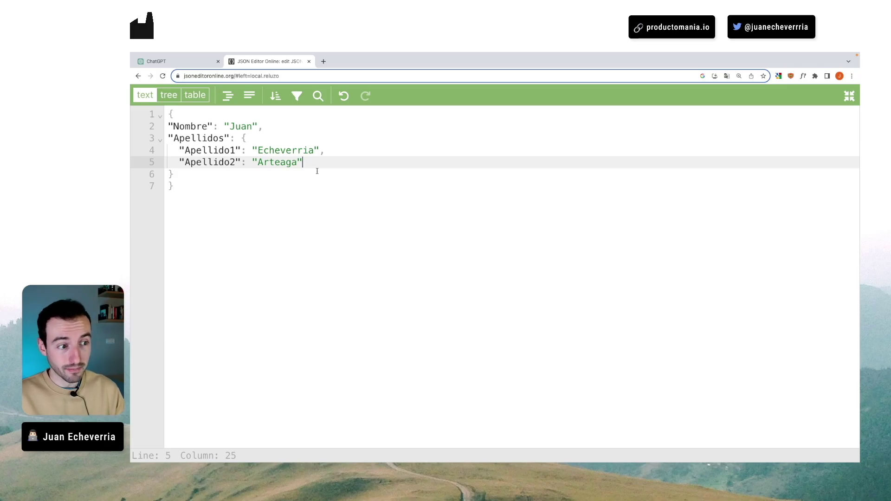
{"action": "left_click", "coordinate": [204, 62]}
{"action": "scroll", "coordinate": [213, 194], "scroll_direction": "down", "scroll_amount": 5}
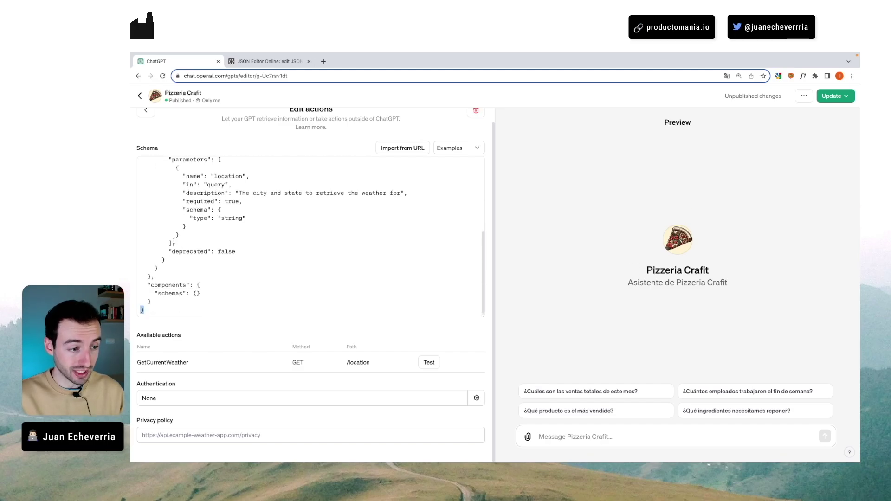
- Show which closing braces end the Apellidos object and the whole JSON object
{"action": "left_click", "coordinate": [266, 63]}
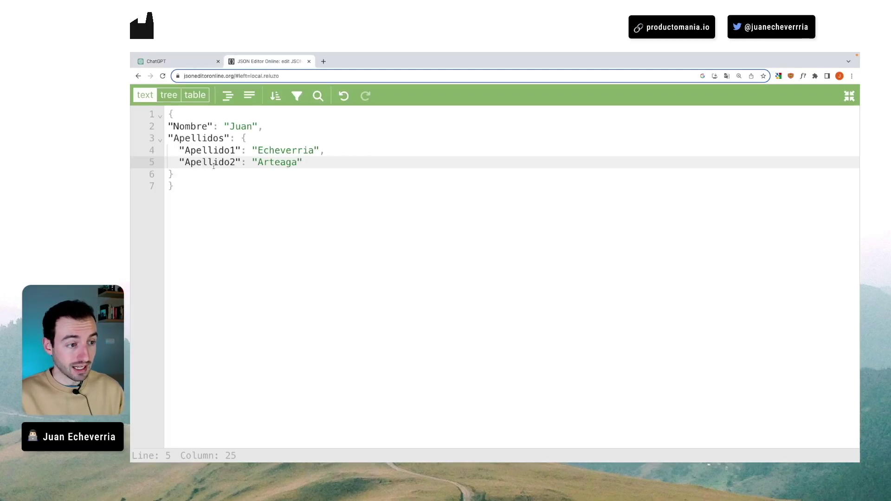
{"action": "left_click_drag", "start_coordinate": [194, 187], "coordinate": [186, 176]}
{"action": "left_click", "coordinate": [186, 176]}
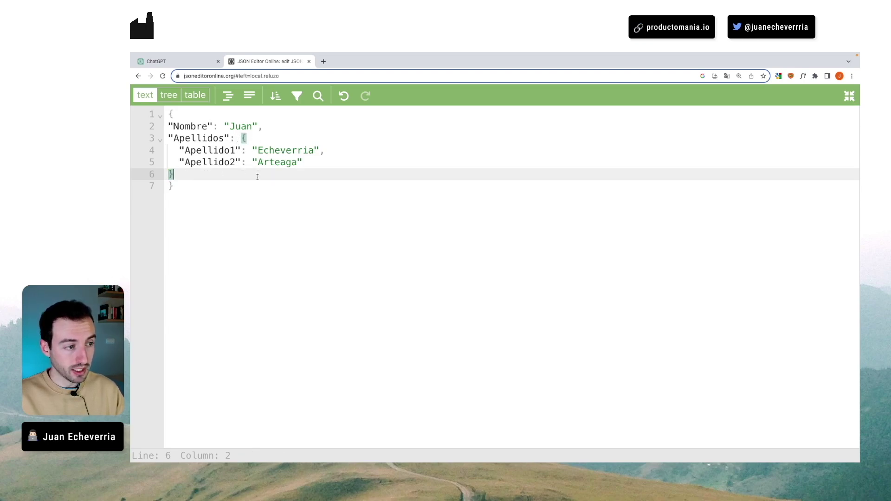
{"action": "left_click", "coordinate": [206, 192]}
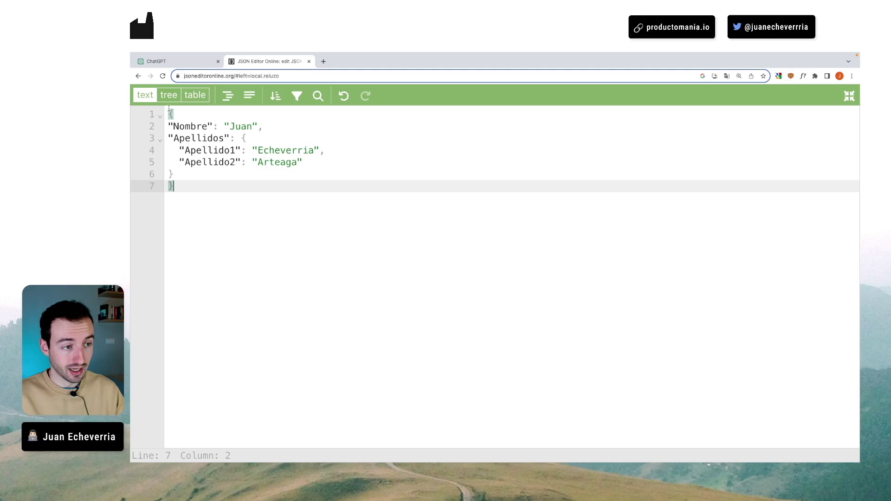
{"action": "left_click", "coordinate": [176, 174]}
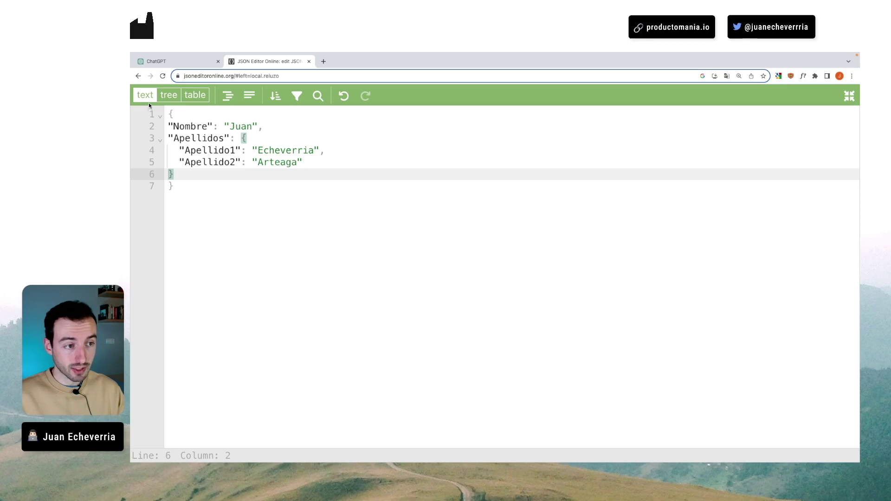
- View the JSON as a tree, collapsing and expanding the root and Apellidos nodes
{"action": "left_click", "coordinate": [168, 95]}
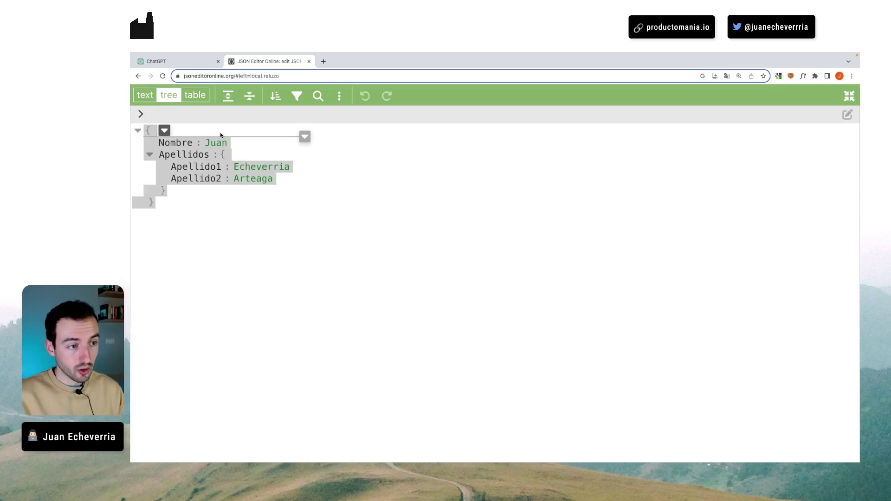
{"action": "left_click", "coordinate": [138, 130]}
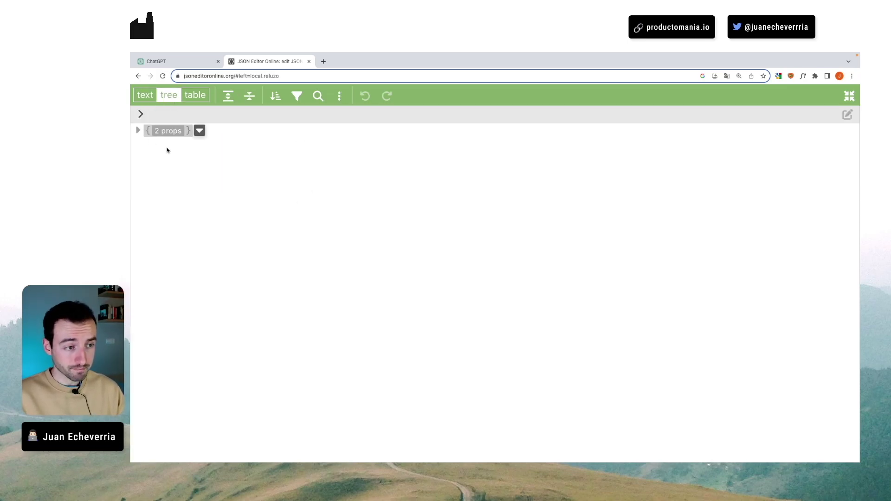
{"action": "left_click", "coordinate": [138, 131]}
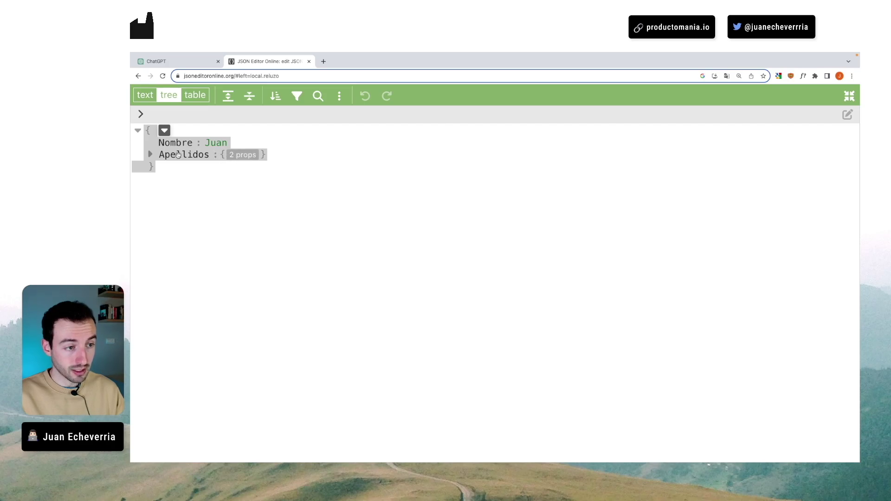
{"action": "left_click", "coordinate": [151, 155]}
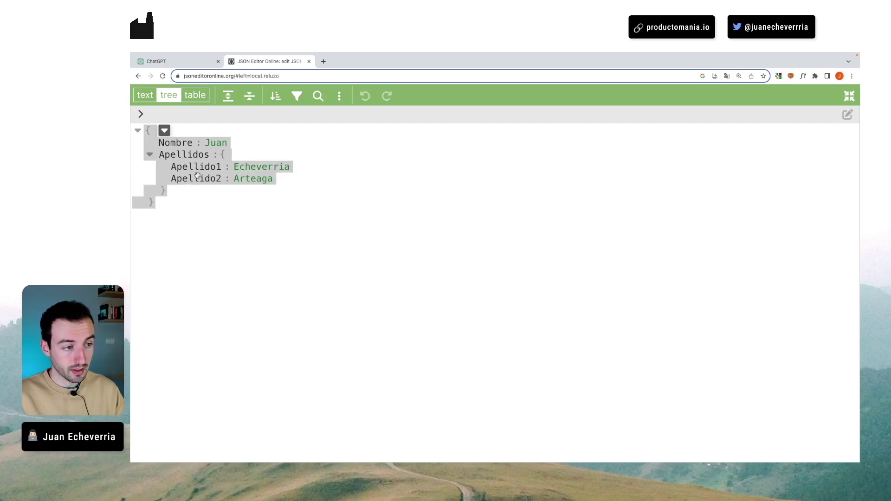
- Return to text mode and cut all the JSON, leaving the editor empty
{"action": "left_click", "coordinate": [152, 99]}
{"action": "left_click_drag", "start_coordinate": [173, 185], "coordinate": [167, 113]}
{"action": "key", "text": "ctrl+x"}
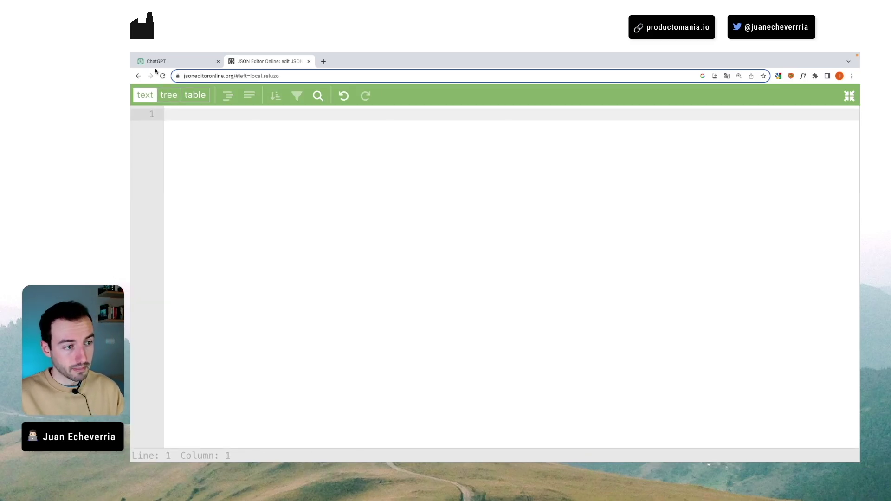
- Copy the example weather schema from the GPT's action editor and paste it into JSON Editor Online
{"action": "left_click", "coordinate": [162, 66]}
{"action": "scroll", "coordinate": [198, 173], "scroll_direction": "up", "scroll_amount": 10}
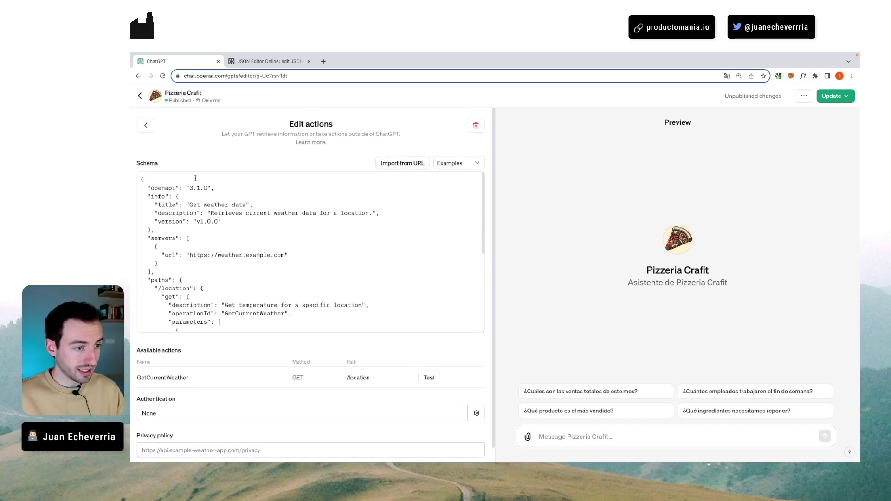
{"action": "left_click_drag", "start_coordinate": [141, 180], "coordinate": [183, 307]}
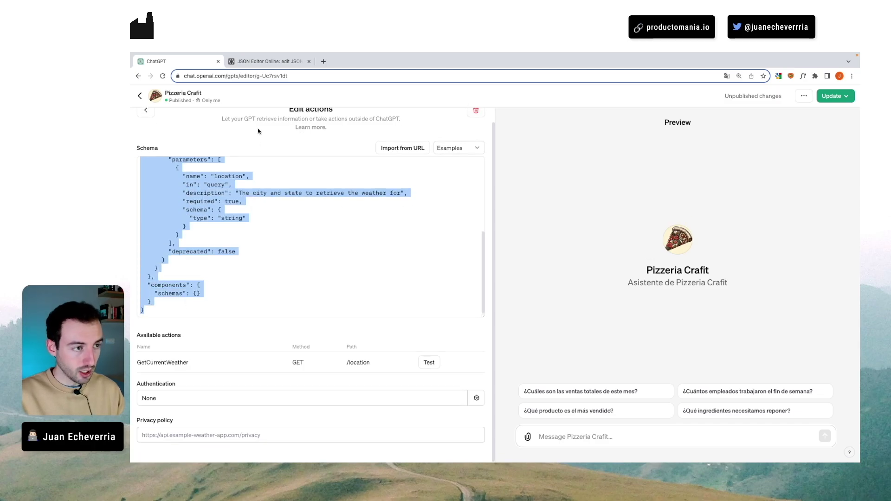
{"action": "left_click", "coordinate": [267, 61]}
{"action": "key", "text": "ctrl+v"}
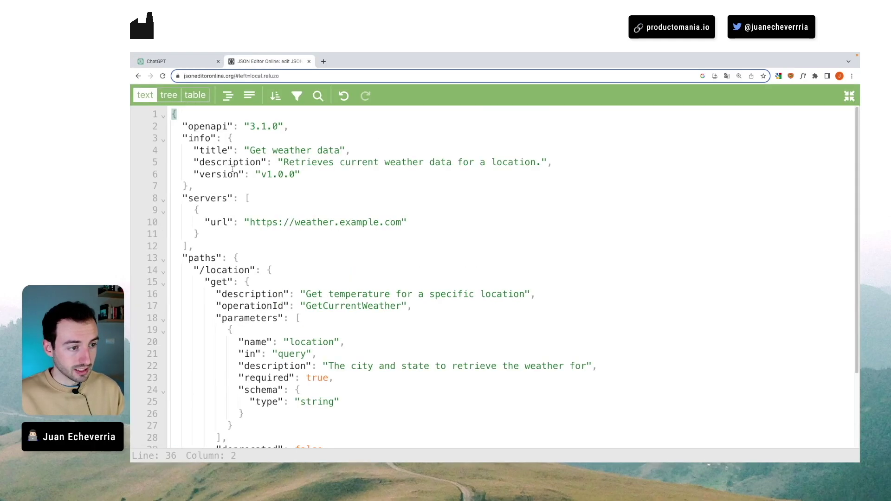
- Show the pasted schema as a tree, collapsing and re-expanding the root to list five keys
{"action": "left_click", "coordinate": [169, 94]}
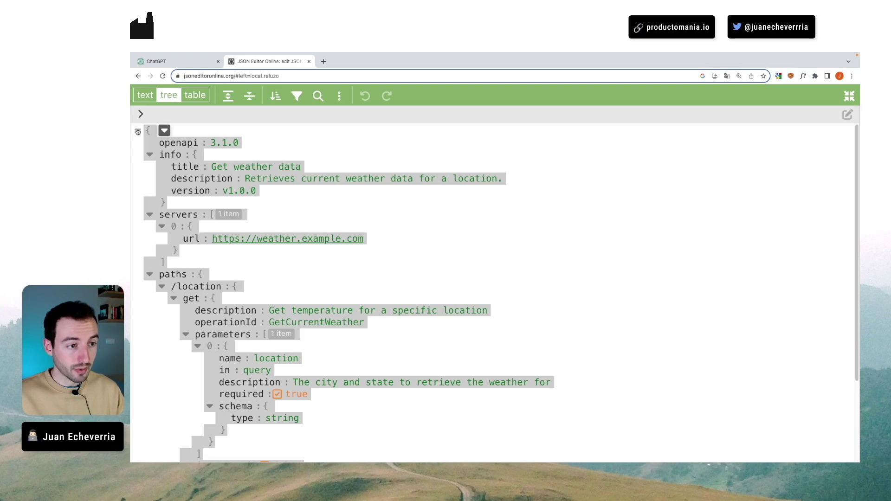
{"action": "left_click", "coordinate": [137, 130]}
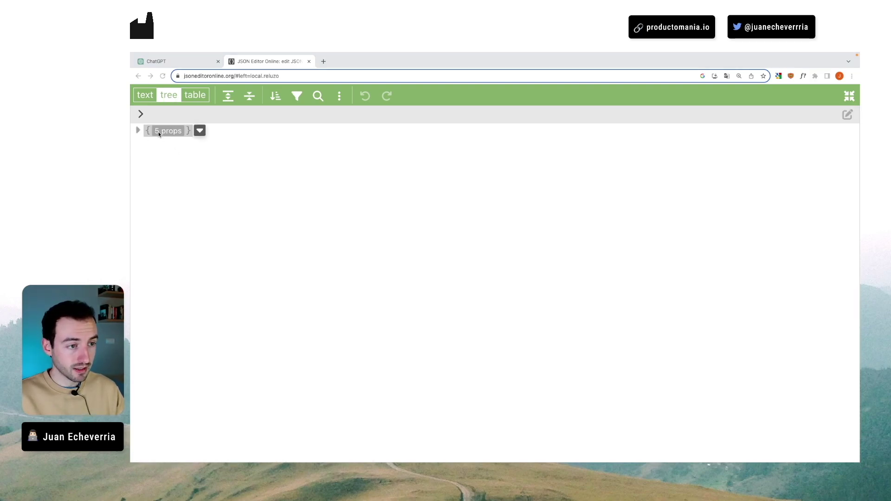
{"action": "left_click", "coordinate": [137, 131]}
{"action": "left_click", "coordinate": [137, 131]}
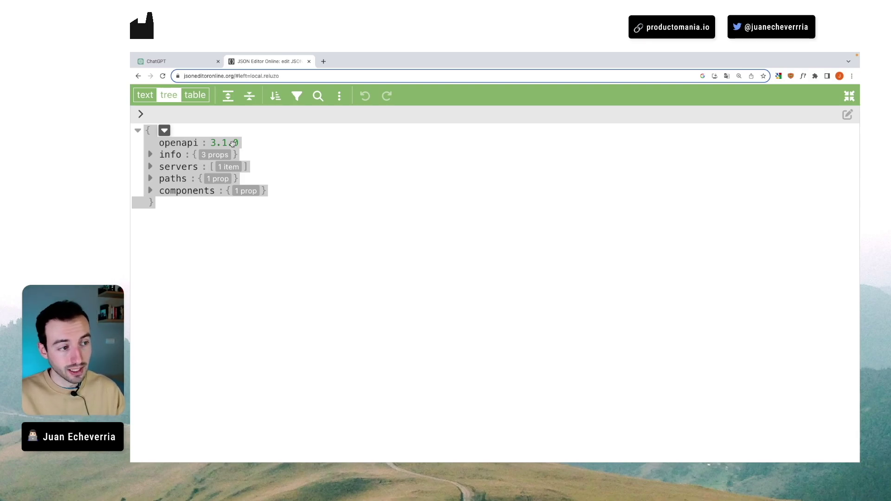
- Expand info to show title 'Get weather data', its description and version v1.0.0
{"action": "left_click", "coordinate": [151, 155]}
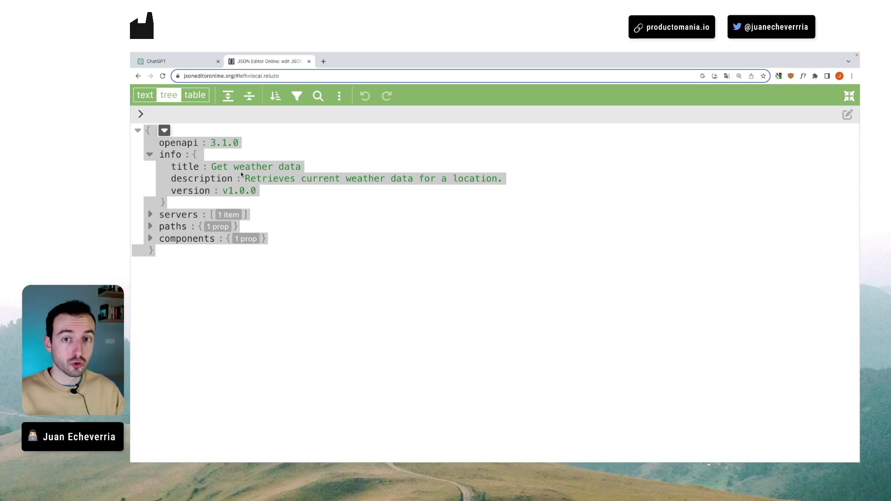
{"action": "left_click", "coordinate": [241, 175]}
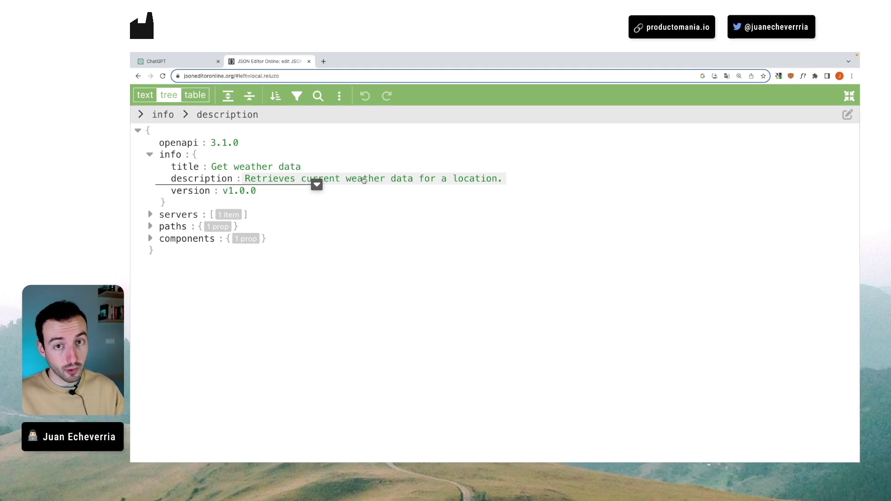
{"action": "left_click", "coordinate": [149, 216]}
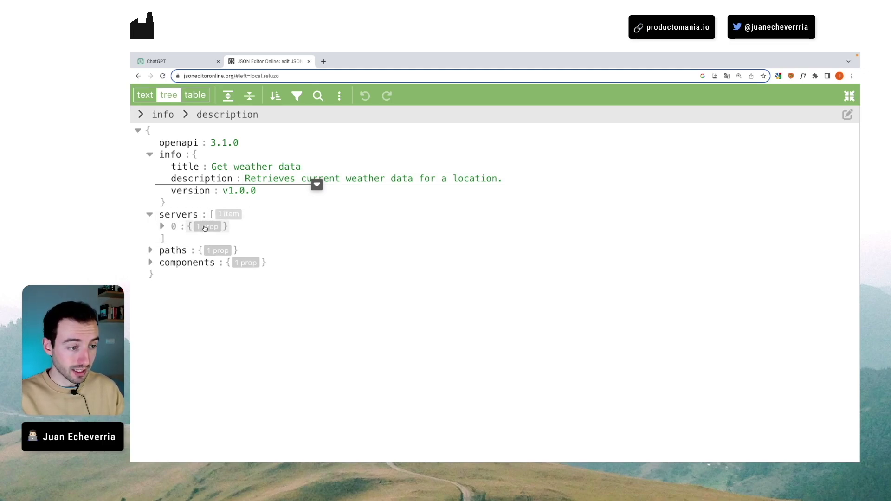
{"action": "left_click", "coordinate": [162, 226]}
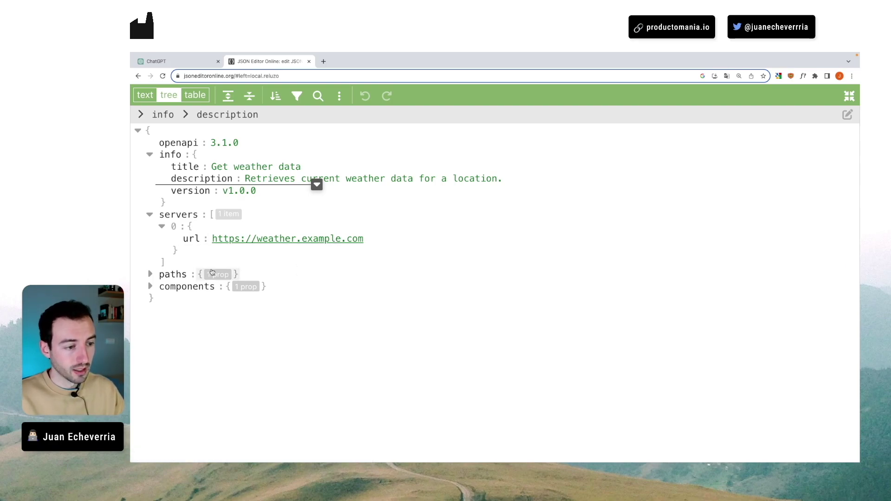
{"action": "left_click", "coordinate": [150, 275]}
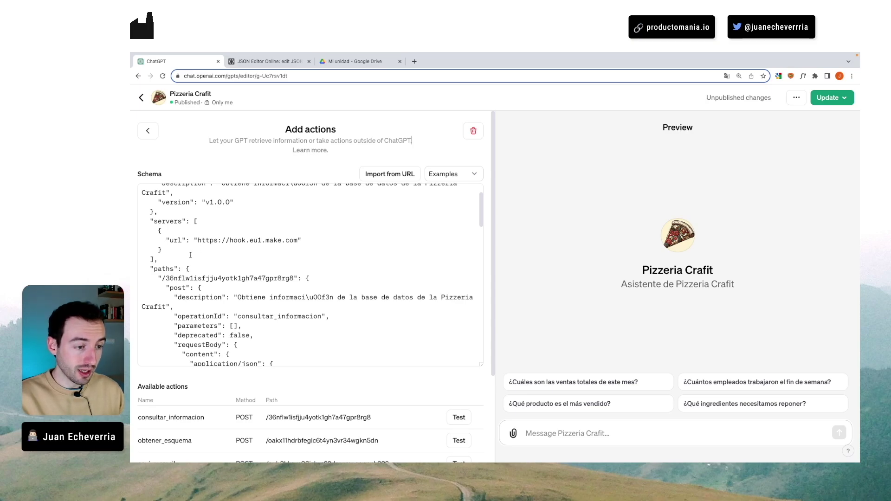
{"action": "scroll", "coordinate": [190, 256], "scroll_direction": "down", "scroll_amount": 1}
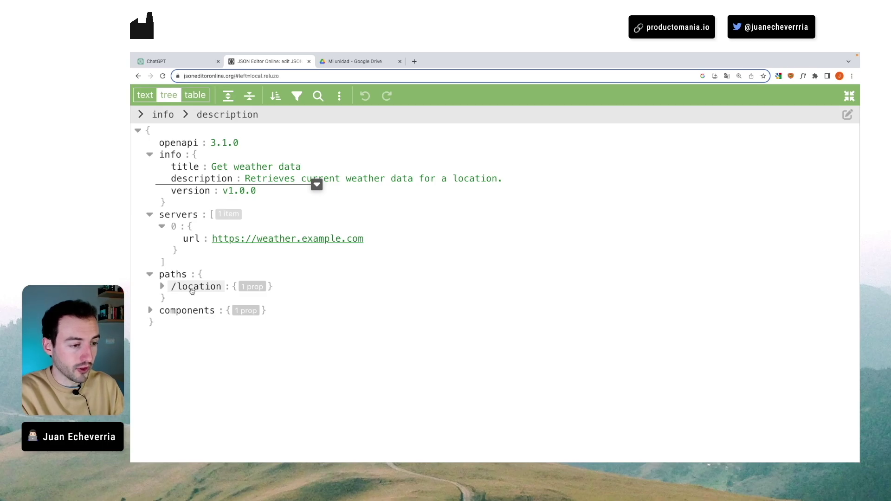
- Return to ChatGPT to show Pizzeria Crafit's schema with the hook.eu1.make.com server
{"action": "left_click", "coordinate": [171, 61]}
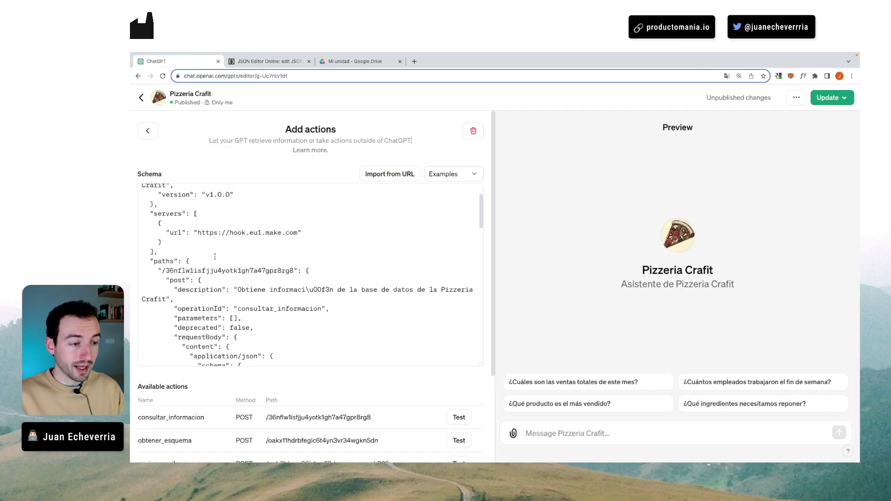
- Highlight the consultar_informacion action name and the schema's paths key
{"action": "scroll", "coordinate": [139, 304], "scroll_direction": "down", "scroll_amount": 3}
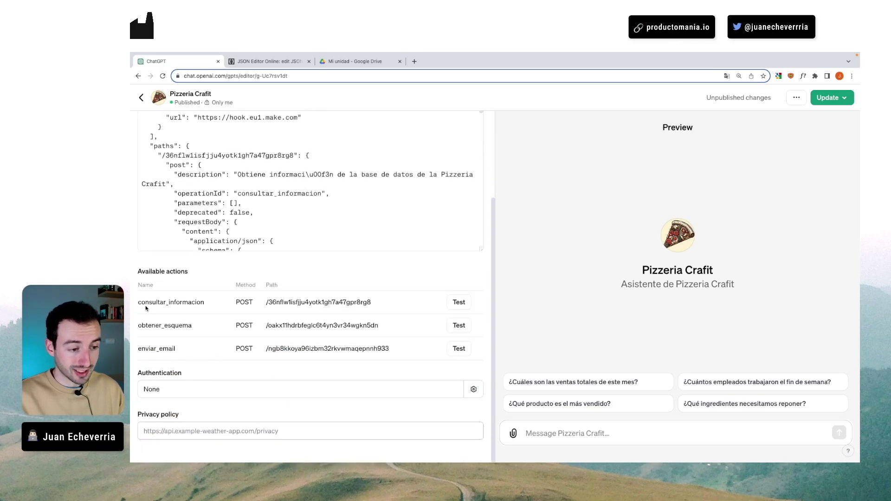
{"action": "left_click_drag", "start_coordinate": [138, 303], "coordinate": [182, 351]}
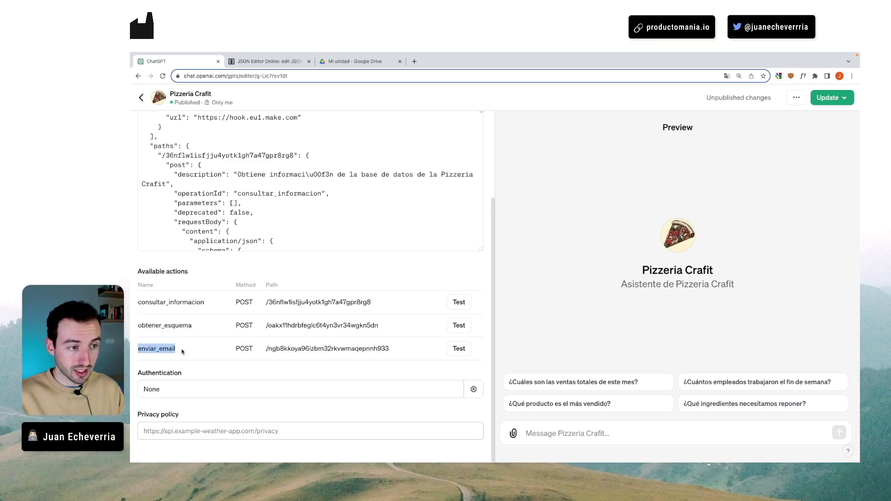
{"action": "left_click", "coordinate": [179, 145]}
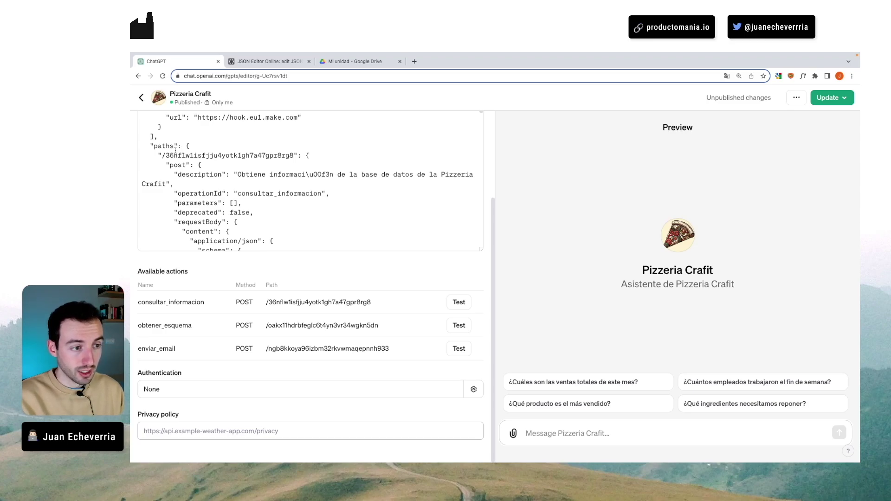
{"action": "left_click_drag", "start_coordinate": [150, 146], "coordinate": [300, 155]}
- Highlight the enviar_email webhook path, then go back to the weather schema in JSON Editor Online
{"action": "scroll", "coordinate": [242, 152], "scroll_direction": "down", "scroll_amount": 5}
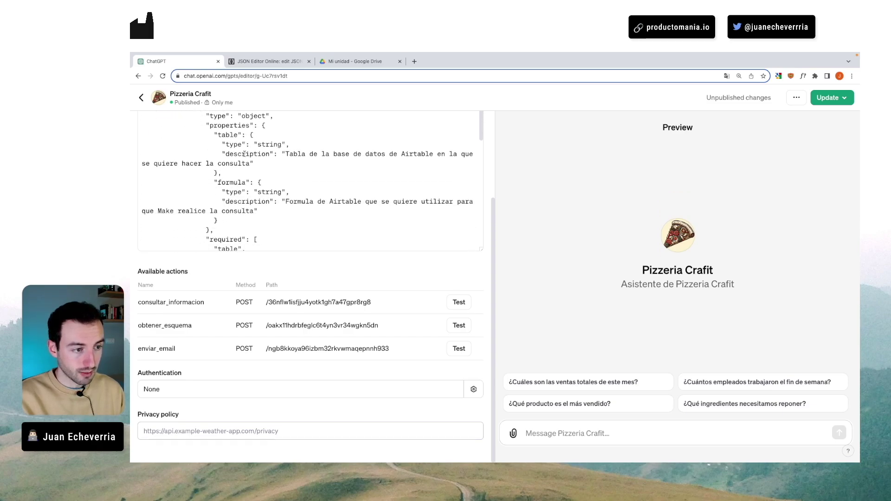
{"action": "scroll", "coordinate": [242, 152], "scroll_direction": "down", "scroll_amount": 4}
{"action": "left_click_drag", "start_coordinate": [159, 140], "coordinate": [297, 140]}
{"action": "scroll", "coordinate": [145, 169], "scroll_direction": "down", "scroll_amount": 2}
{"action": "left_click_drag", "start_coordinate": [145, 169], "coordinate": [281, 169]}
{"action": "key", "text": "ctrl+Tab"}
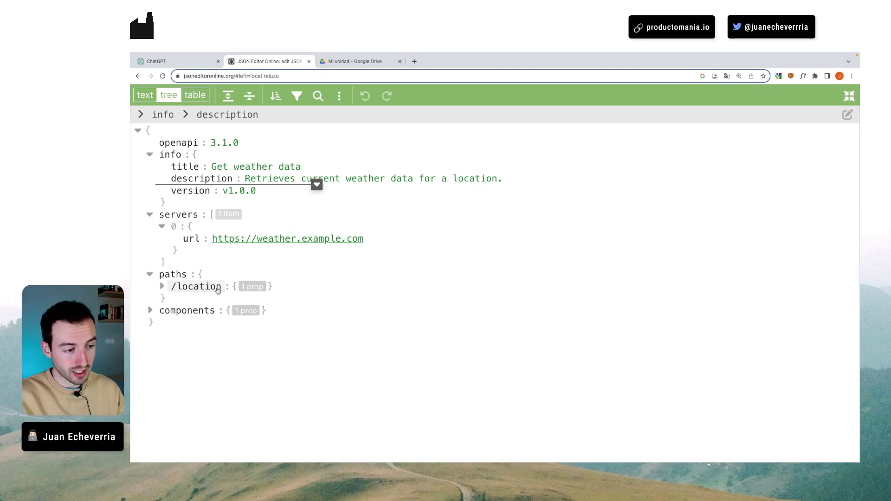
- Expand the /location path in the weather schema, then return to Pizzeria Crafit's schema in ChatGPT
{"action": "left_click", "coordinate": [164, 286]}
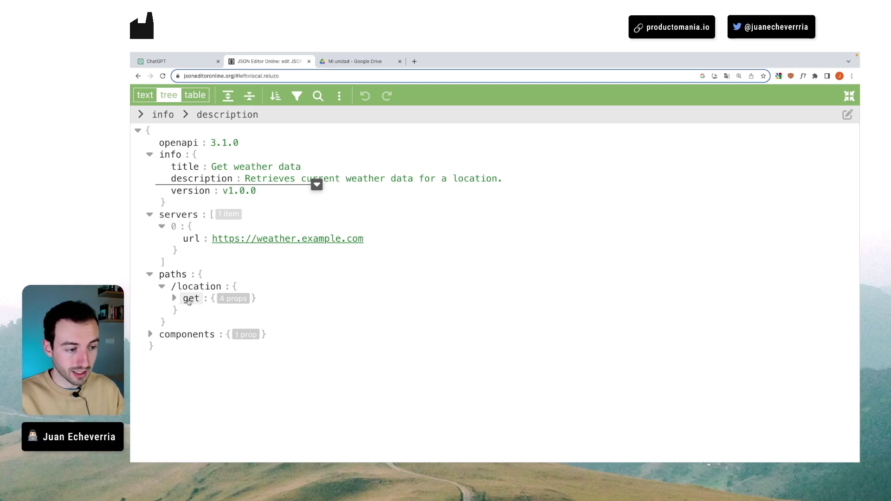
{"action": "left_click", "coordinate": [176, 60]}
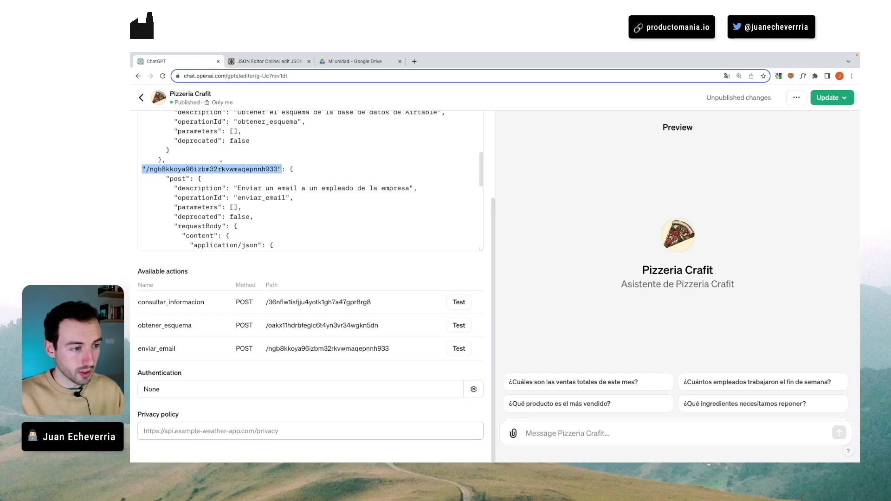
- Select the post method of the enviar_email action, then return to the weather schema tree
{"action": "left_click", "coordinate": [170, 172]}
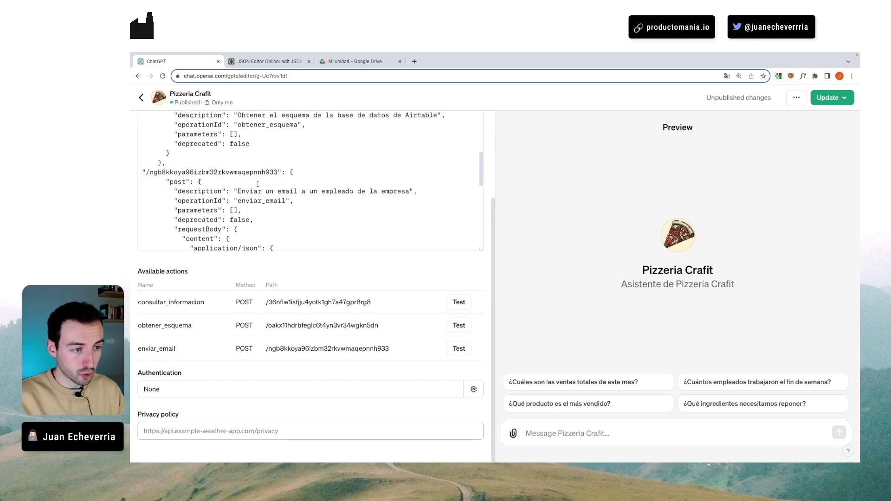
{"action": "left_click_drag", "start_coordinate": [170, 181], "coordinate": [185, 181]}
{"action": "key", "text": "ctrl+Tab"}
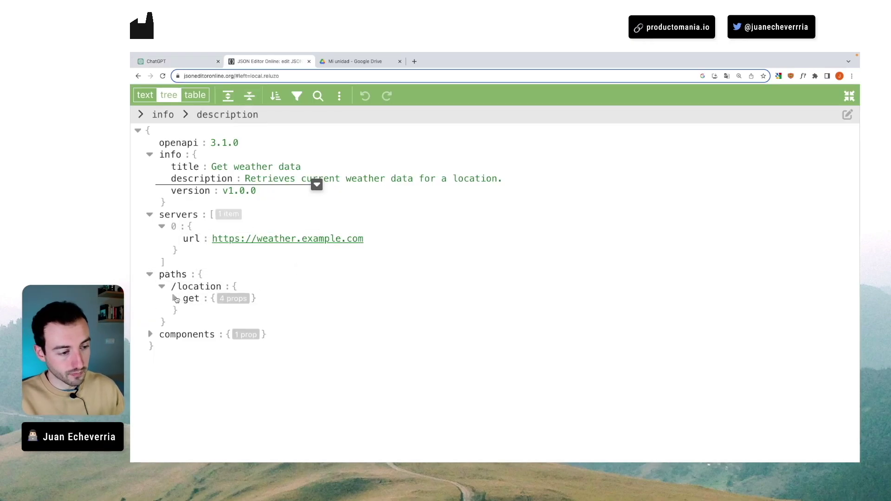
- Expand the get operation under /location to show its four fields
{"action": "left_click", "coordinate": [174, 298]}
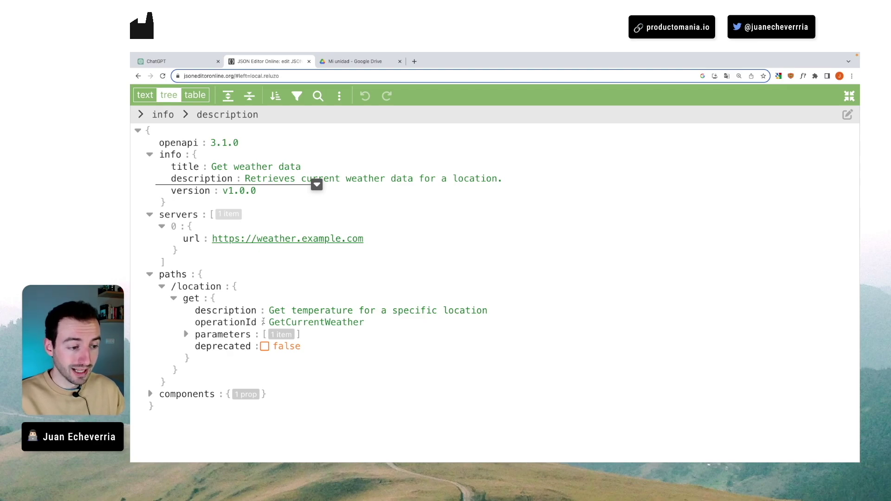
- Expand parameters and the first location parameter down to its string schema
{"action": "left_click", "coordinate": [184, 333]}
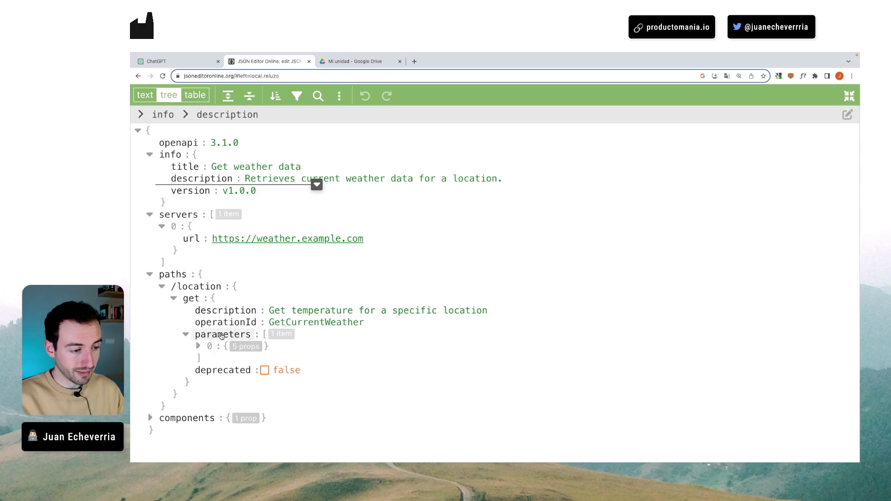
{"action": "left_click", "coordinate": [198, 346]}
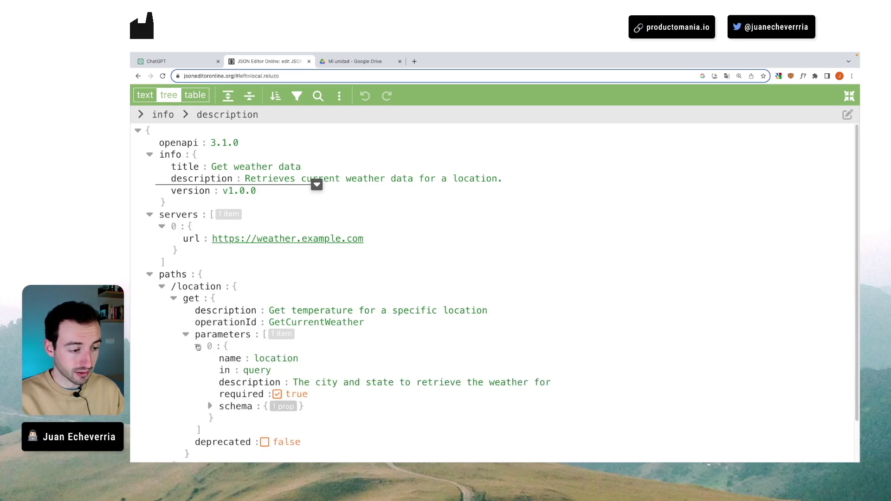
{"action": "scroll", "coordinate": [202, 346], "scroll_direction": "down", "scroll_amount": 1}
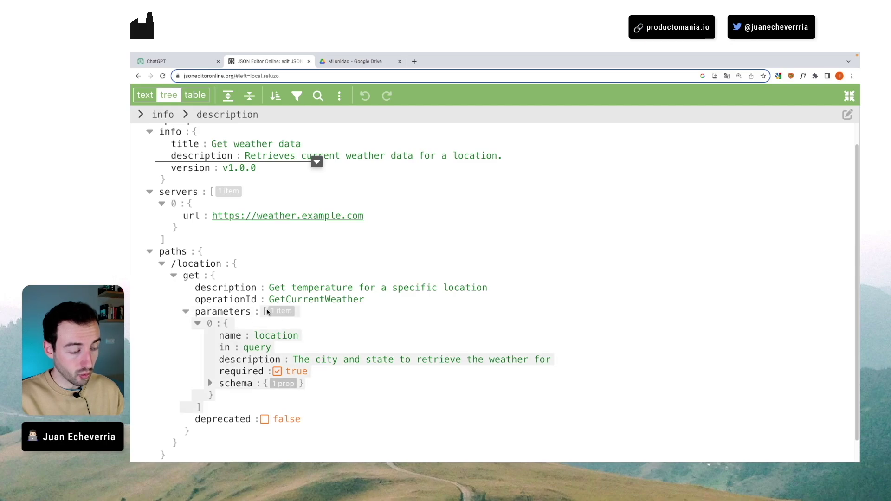
{"action": "scroll", "coordinate": [267, 311], "scroll_direction": "down", "scroll_amount": 1}
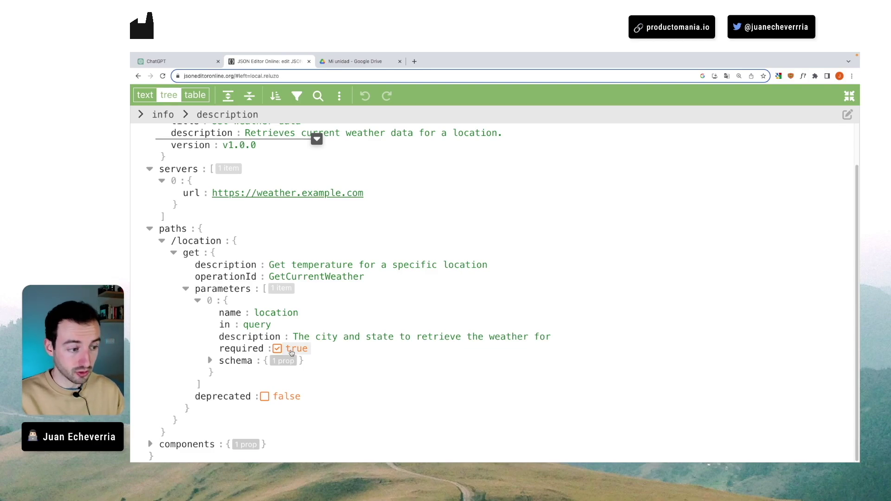
{"action": "left_click", "coordinate": [208, 361]}
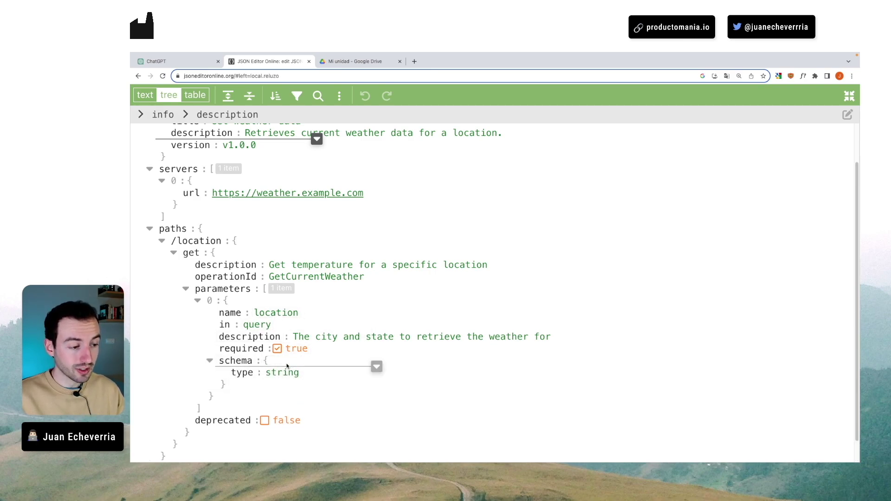
{"action": "scroll", "coordinate": [288, 373], "scroll_direction": "down", "scroll_amount": 1}
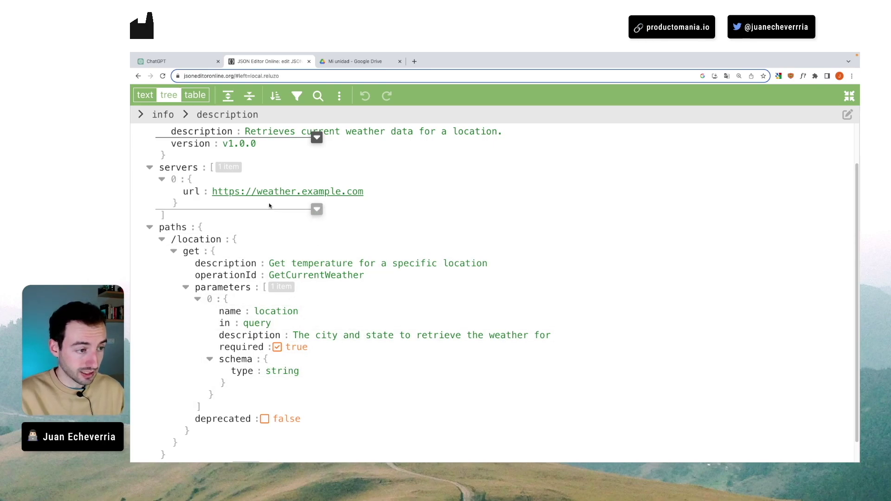
- Expand components and its schemas object, which turns out to be empty
{"action": "left_click", "coordinate": [348, 195], "text": "ctrl"}
{"action": "scroll", "coordinate": [348, 195], "scroll_direction": "down", "scroll_amount": 1}
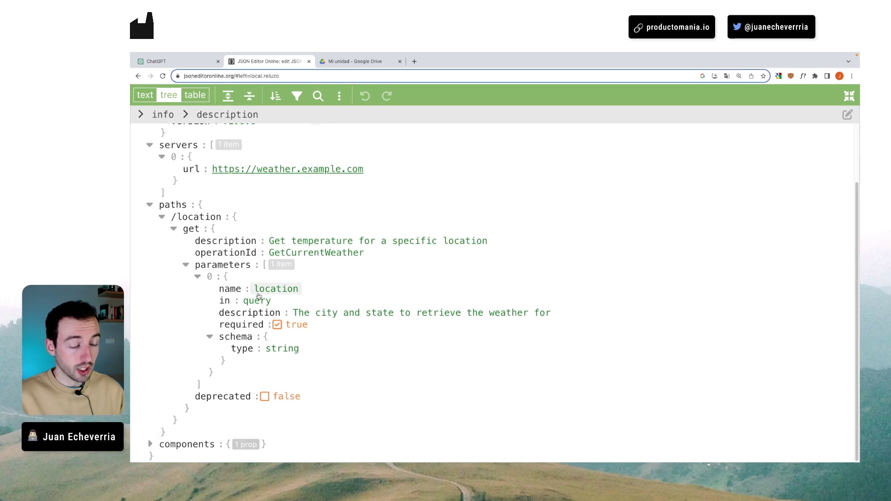
{"action": "left_click", "coordinate": [150, 443]}
{"action": "scroll", "coordinate": [171, 429], "scroll_direction": "down", "scroll_amount": 1}
{"action": "left_click", "coordinate": [162, 432]}
{"action": "scroll", "coordinate": [186, 418], "scroll_direction": "down", "scroll_amount": 1}
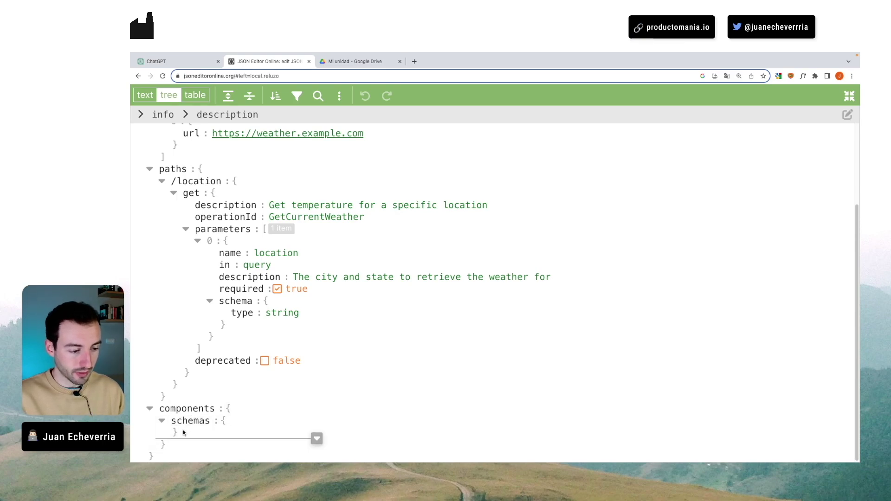
- Scroll back up through the weather spec's components section
{"action": "scroll", "coordinate": [234, 251], "scroll_direction": "up", "scroll_amount": 5}
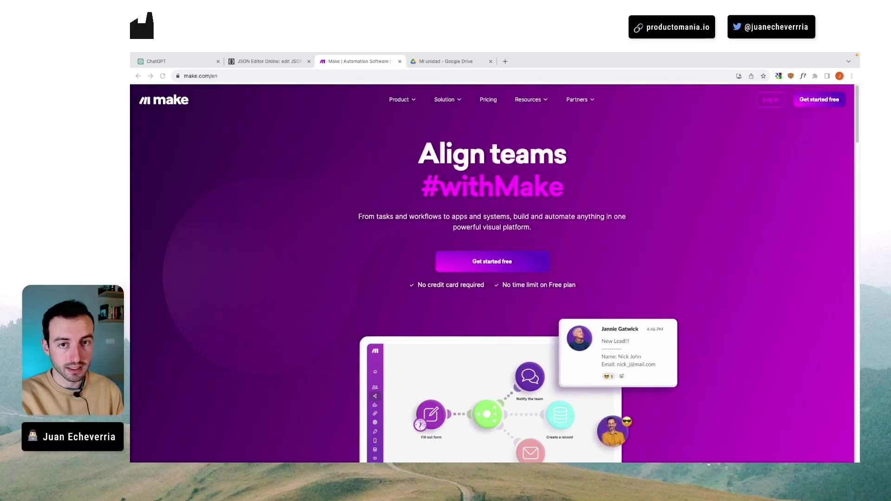
- Log in to Make and start a new scenario
{"action": "left_click", "coordinate": [770, 101]}
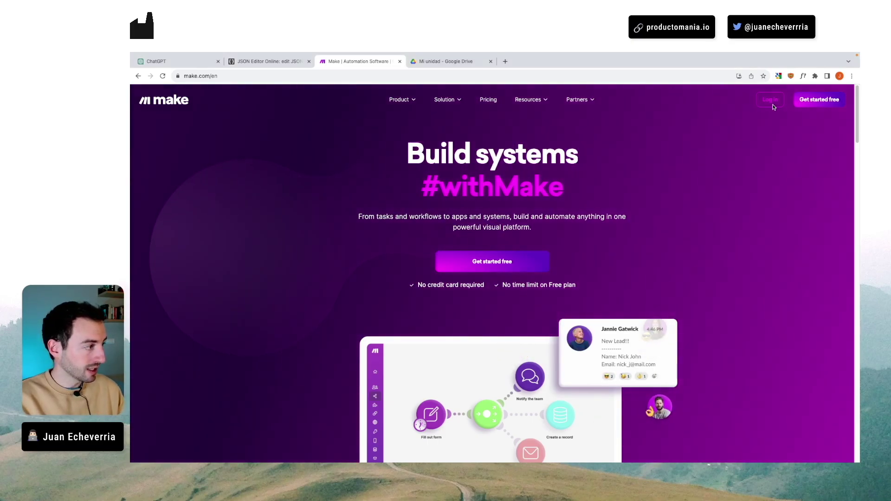
{"action": "left_click", "coordinate": [768, 136]}
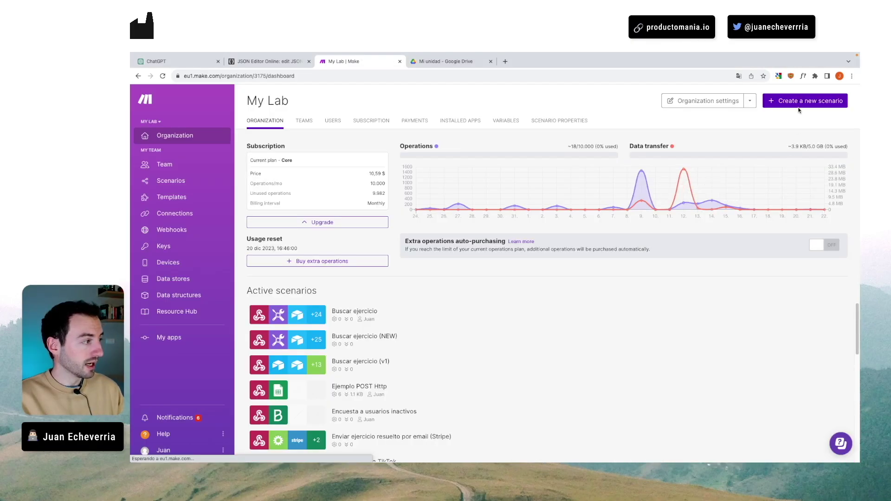
{"action": "left_click", "coordinate": [799, 100]}
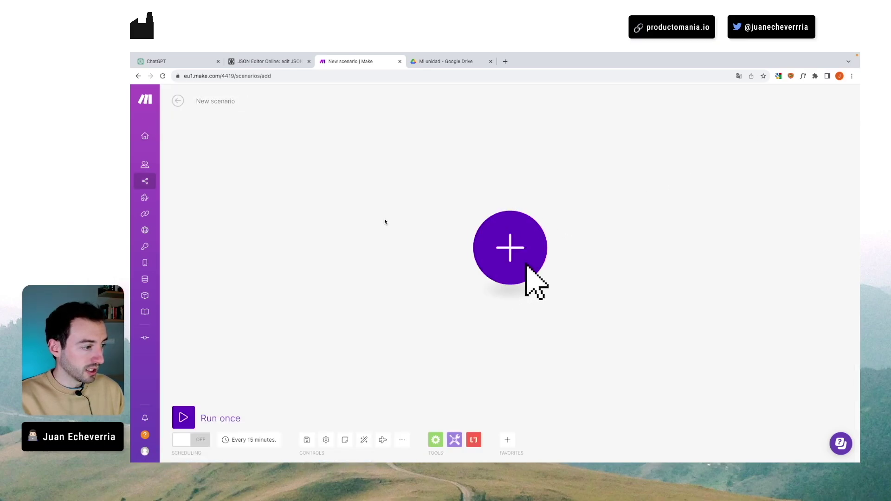
- Add a Webhooks Custom webhook trigger with a new webhook named Gpt-Ejemplo
{"action": "left_click", "coordinate": [525, 266]}
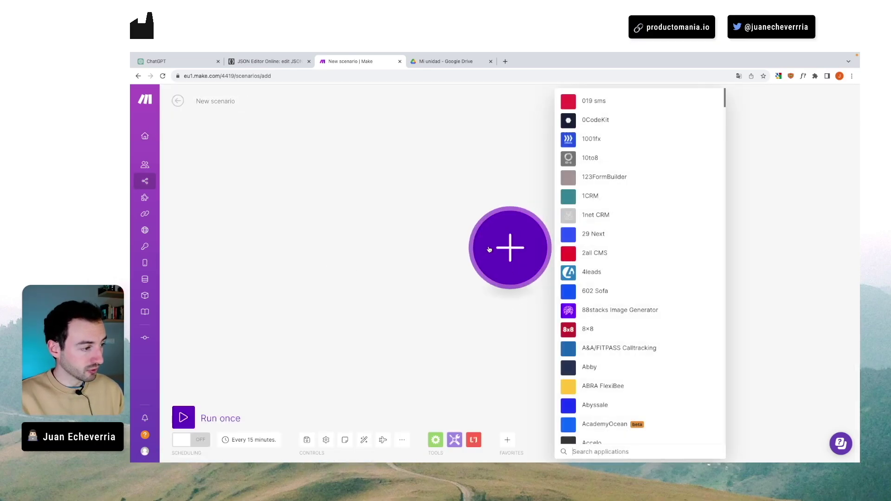
{"action": "type", "text": "webhook"}
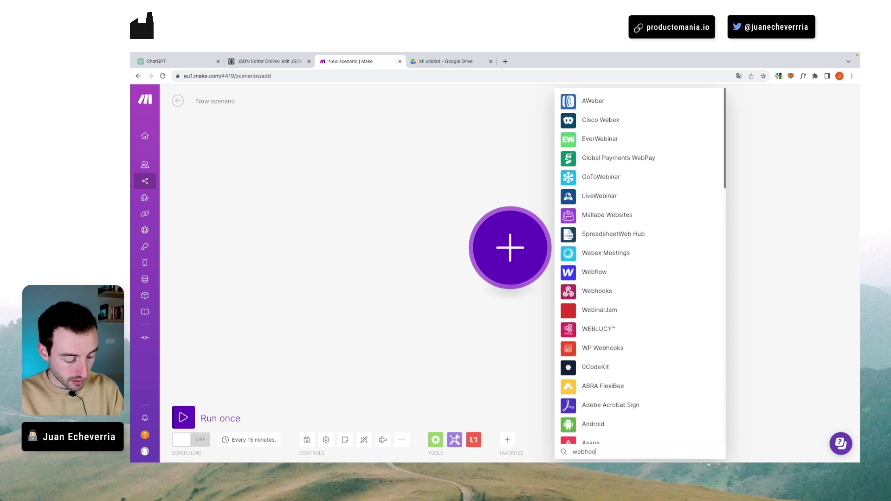
{"action": "left_click", "coordinate": [598, 98]}
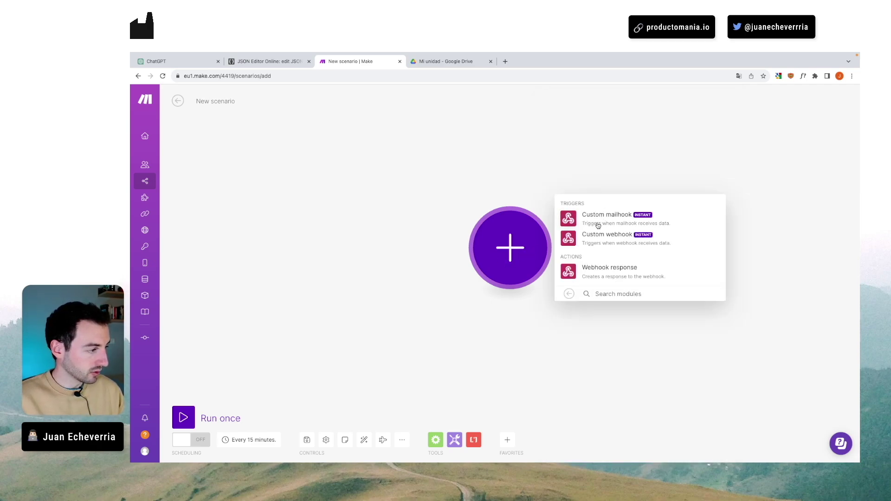
{"action": "left_click", "coordinate": [603, 236]}
{"action": "left_click", "coordinate": [709, 245]}
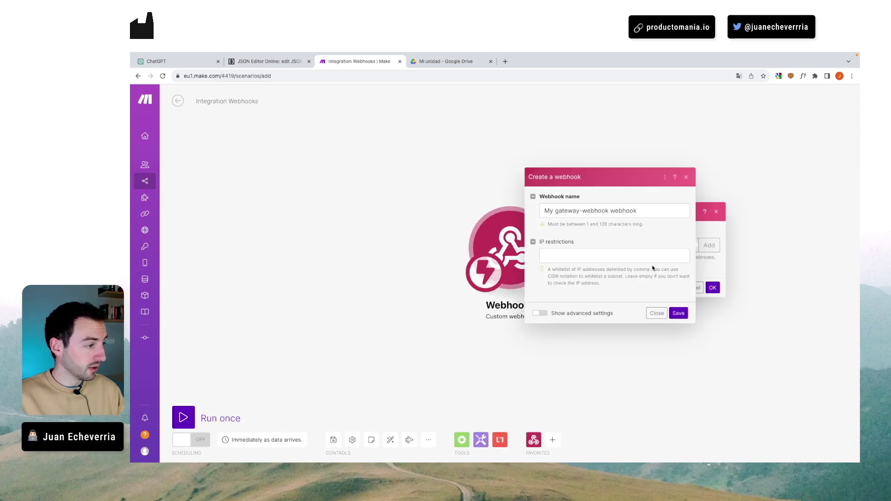
{"action": "triple_click", "coordinate": [588, 208]}
{"action": "type", "text": "Gpt-Ejemplo"}
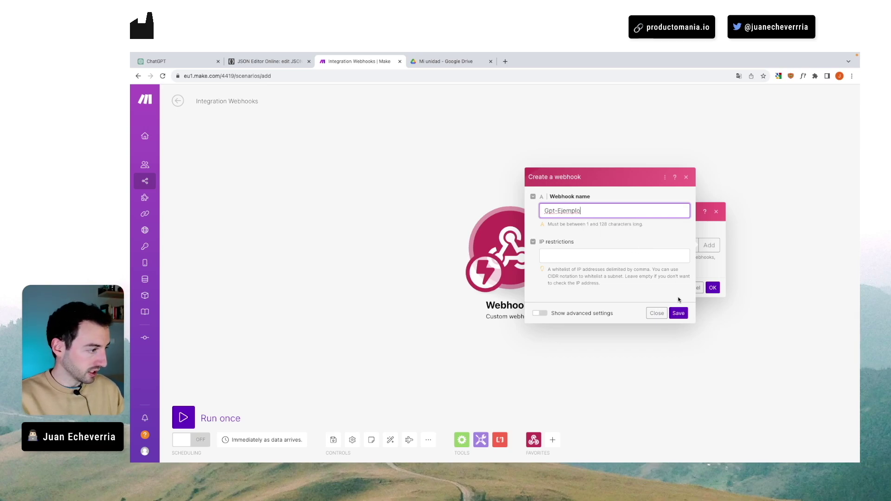
{"action": "left_click", "coordinate": [678, 313]}
{"action": "left_click", "coordinate": [712, 316]}
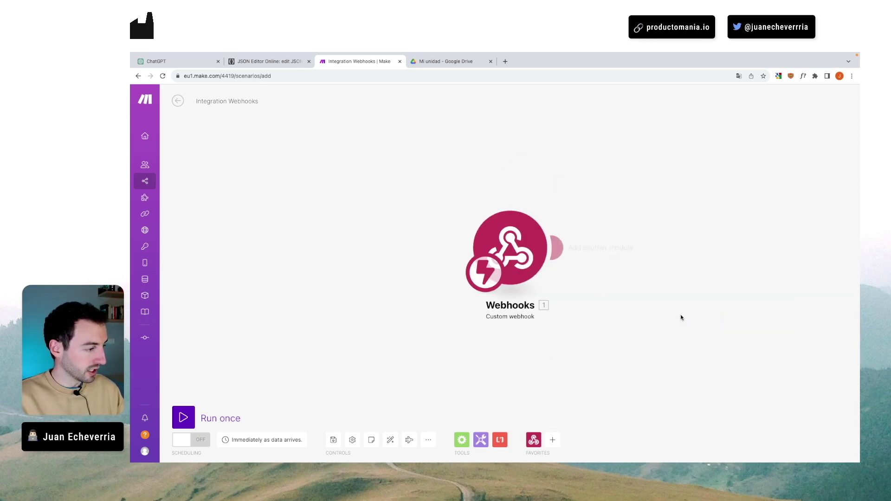
- Rename the scenario to GPT-Ejemplo and view the schema template in Google Drive
{"action": "left_click", "coordinate": [232, 99]}
{"action": "type", "text": "G"}
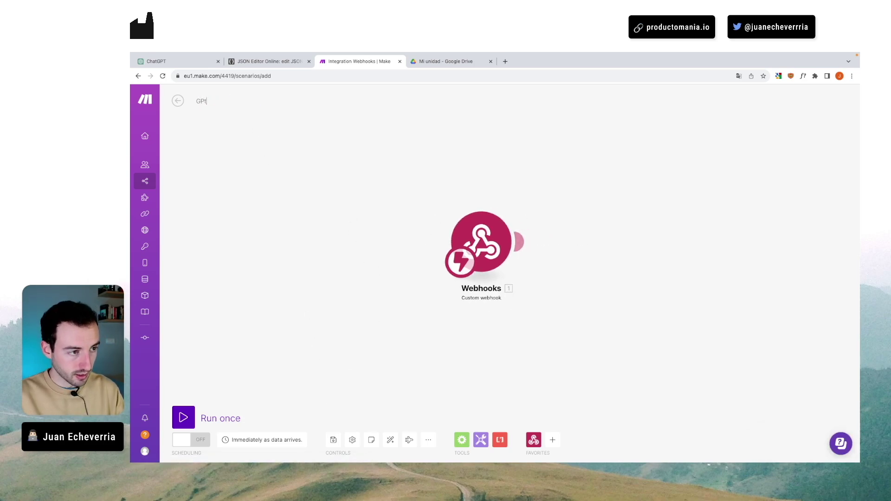
{"action": "type", "text": "PT-Ejemplo"}
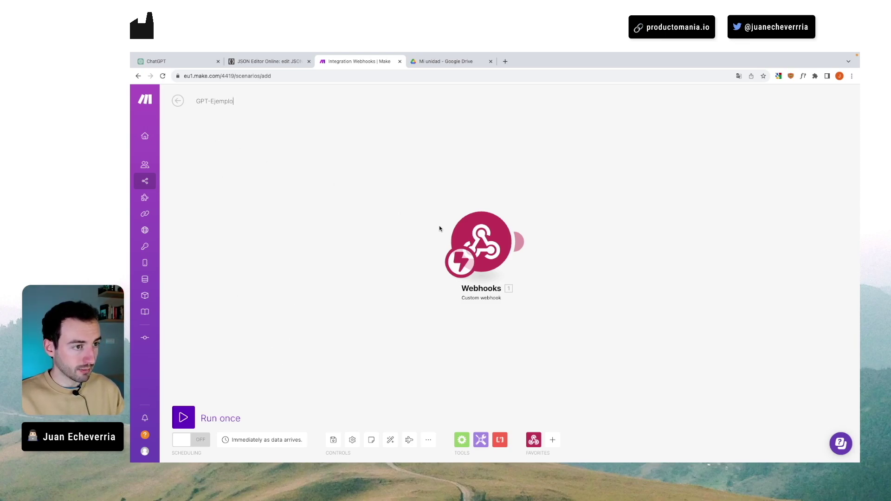
{"action": "left_click", "coordinate": [446, 61]}
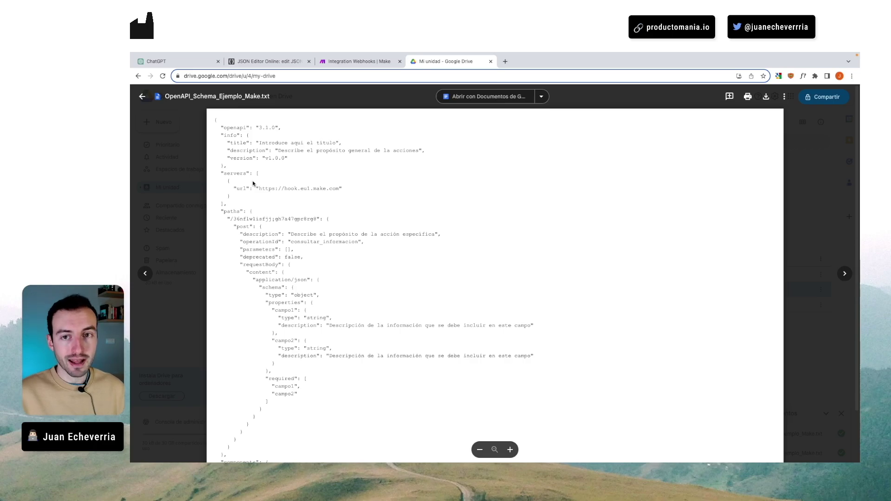
- Select all of the OpenAPI_Schema_Ejemplo_Make.txt text and return to the new GPT draft
{"action": "scroll", "coordinate": [267, 248], "scroll_direction": "down", "scroll_amount": 2}
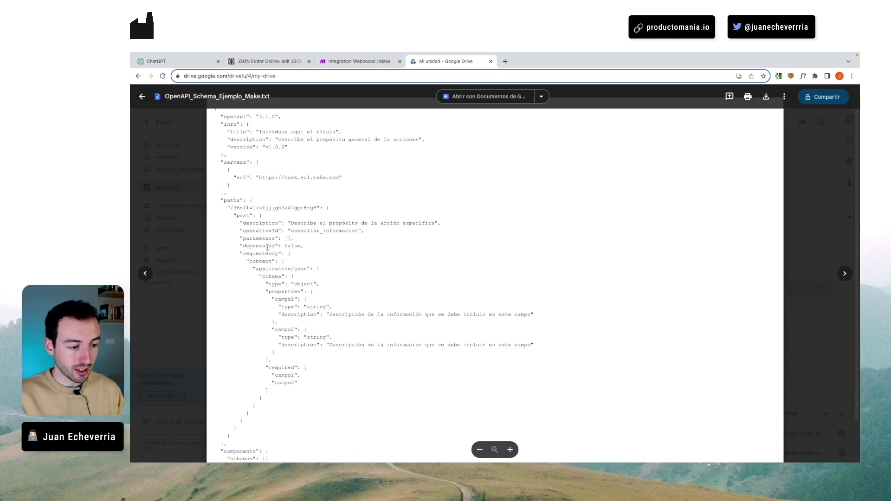
{"action": "scroll", "coordinate": [228, 162], "scroll_direction": "up", "scroll_amount": 2}
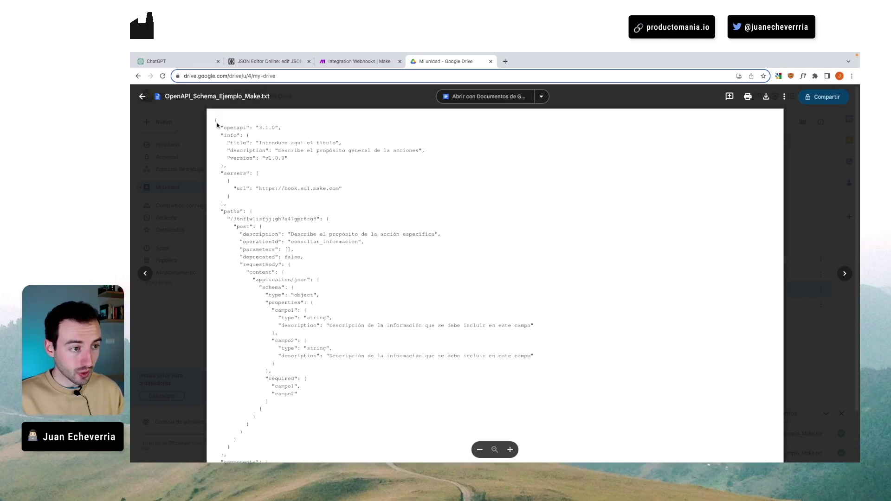
{"action": "left_click_drag", "start_coordinate": [216, 124], "coordinate": [242, 427]}
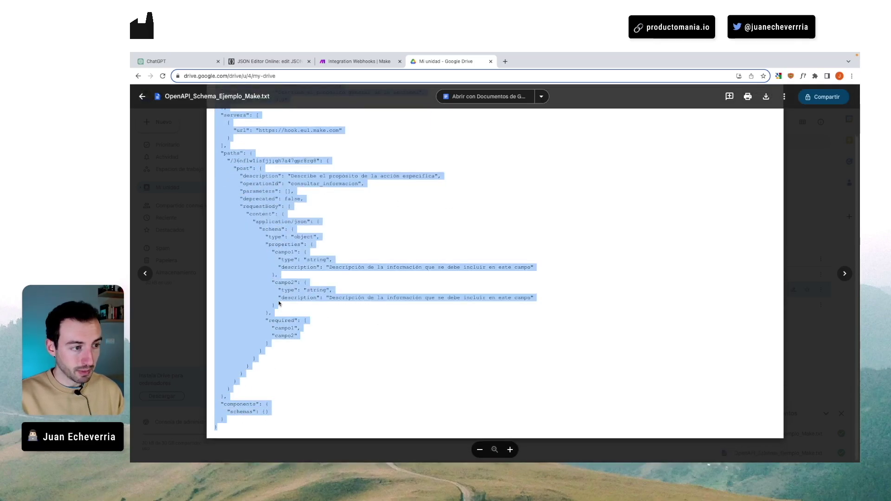
{"action": "scroll", "coordinate": [279, 303], "scroll_direction": "up", "scroll_amount": 3}
{"action": "left_click", "coordinate": [184, 61]}
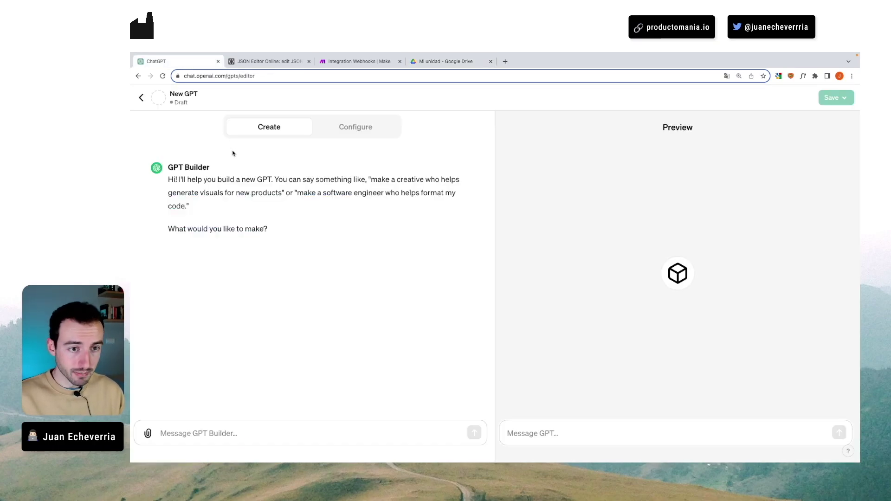
- Create a new action, paste the Make template schema, and select its placeholder title value
{"action": "left_click", "coordinate": [342, 131]}
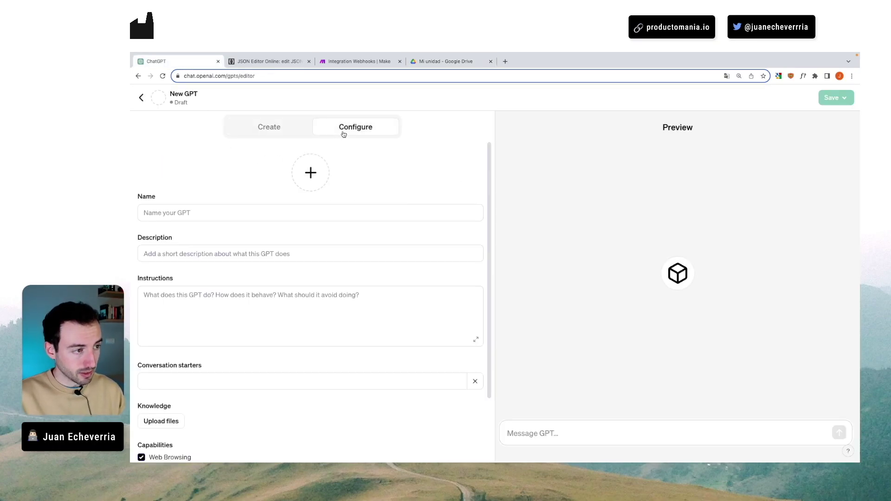
{"action": "scroll", "coordinate": [280, 198], "scroll_direction": "down", "scroll_amount": 2}
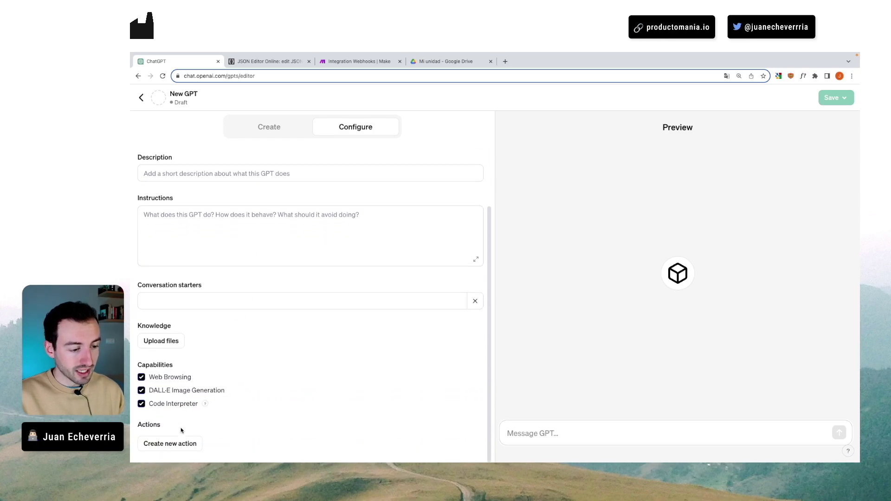
{"action": "left_click", "coordinate": [172, 444]}
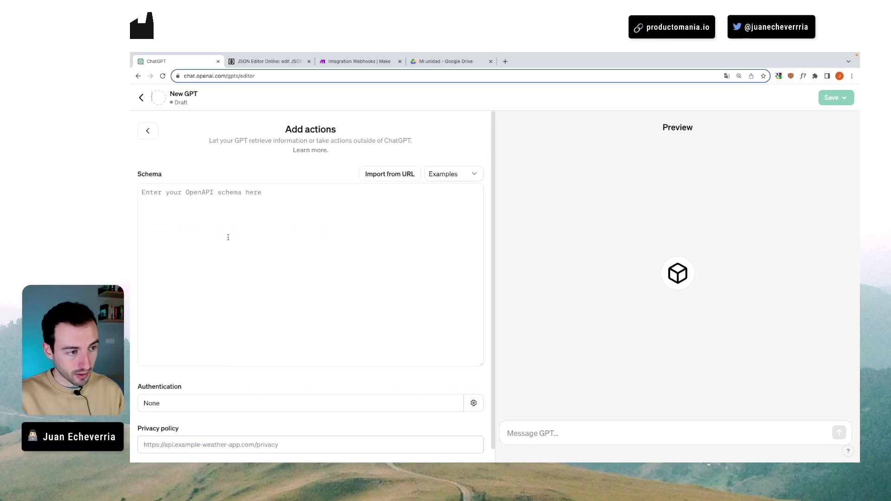
{"action": "key", "text": "super+v"}
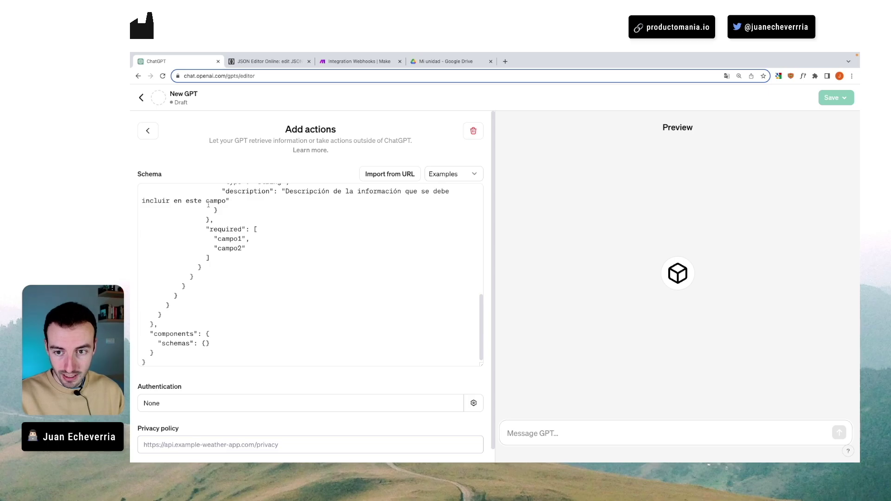
{"action": "scroll", "coordinate": [230, 235], "scroll_direction": "up", "scroll_amount": 15}
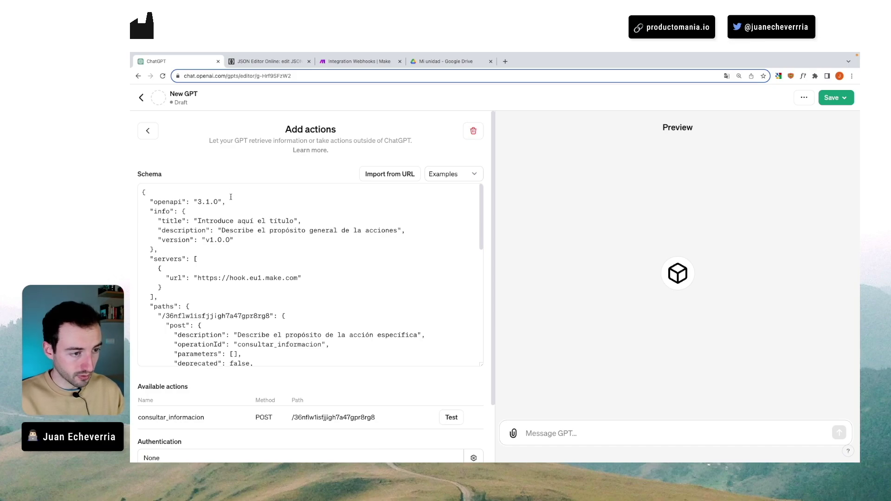
{"action": "scroll", "coordinate": [190, 209], "scroll_direction": "down", "scroll_amount": 1}
{"action": "left_click_drag", "start_coordinate": [199, 218], "coordinate": [288, 214]}
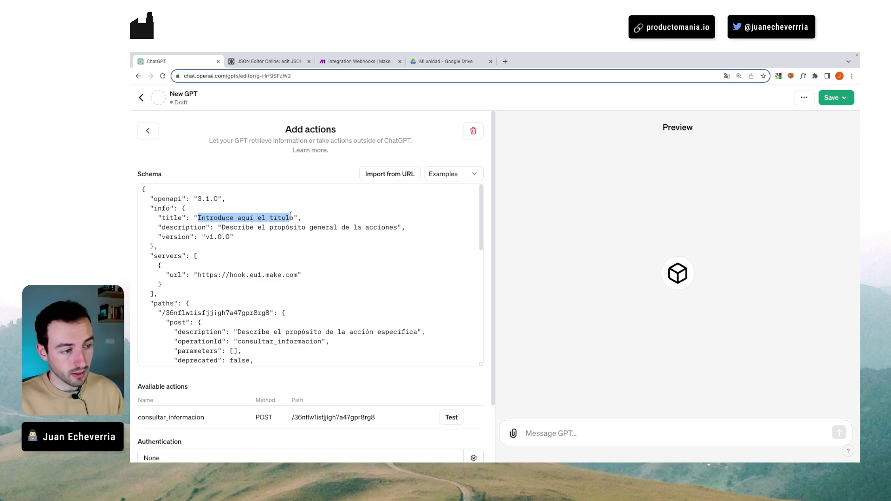
- Retitle the schema 'Enviar email' and describe it as 'Envía un email a cualqueir dirección de correo'
{"action": "left_click", "coordinate": [285, 218]}
{"action": "left_click_drag", "start_coordinate": [201, 217], "coordinate": [293, 215]}
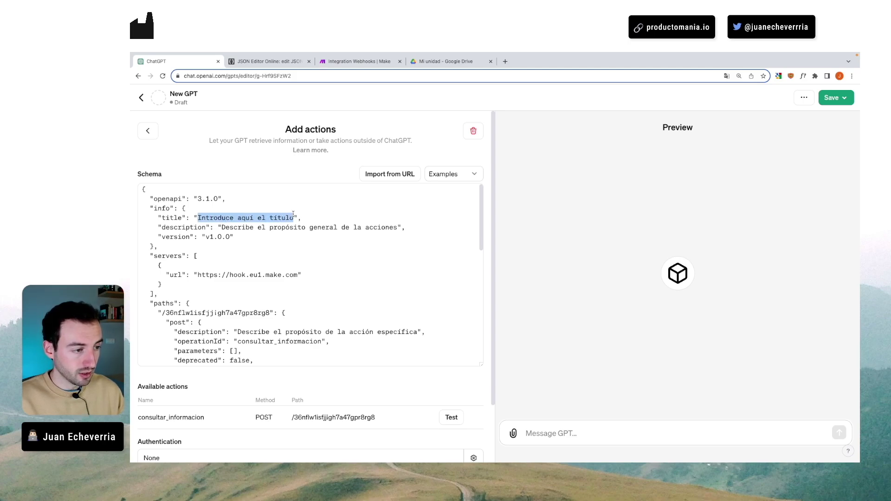
{"action": "type", "text": "Enviar email"}
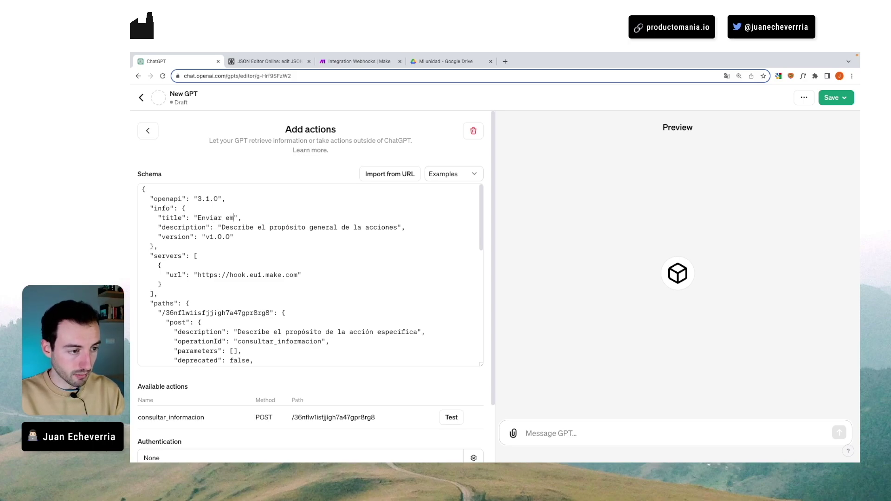
{"action": "left_click_drag", "start_coordinate": [222, 228], "coordinate": [396, 228]}
{"action": "type", "text": "Envía un "}
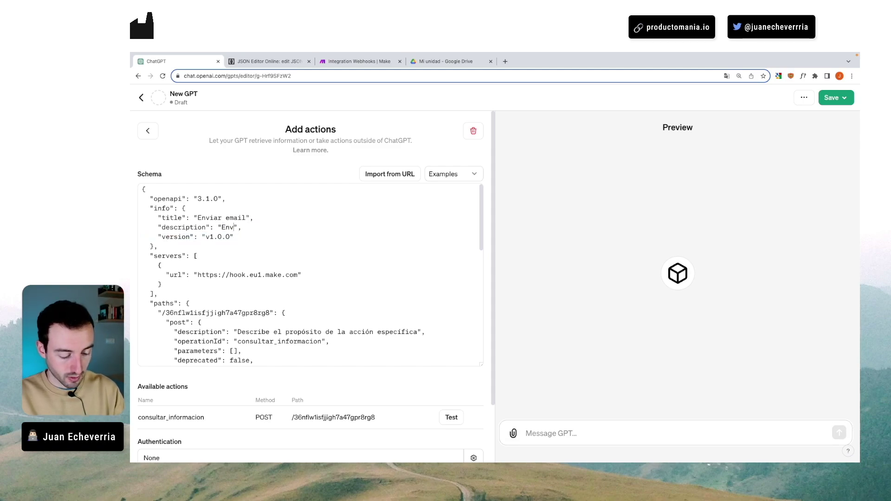
{"action": "type", "text": "email a cualqueir dirección de correo"}
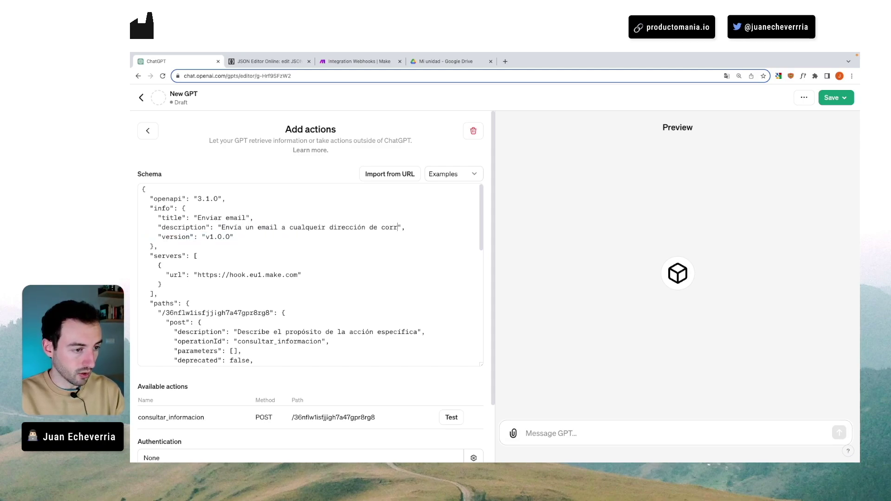
{"action": "left_click", "coordinate": [217, 238]}
{"action": "scroll", "coordinate": [208, 241], "scroll_direction": "down", "scroll_amount": 1}
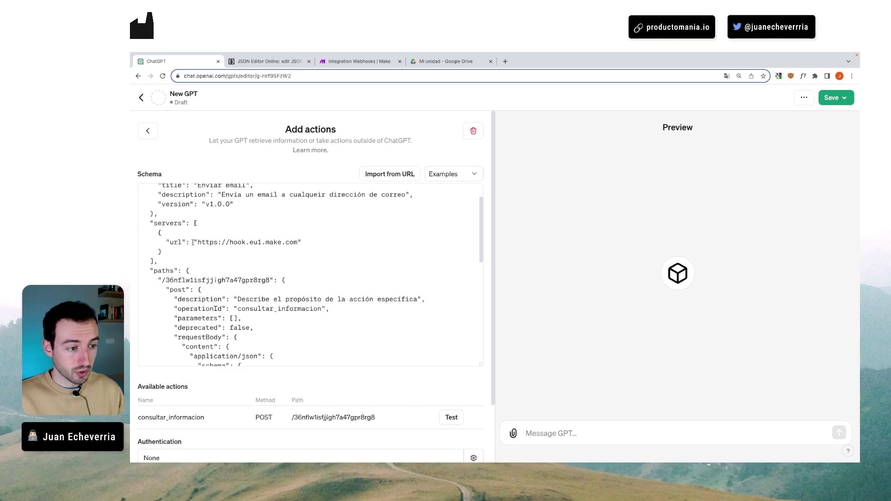
{"action": "left_click", "coordinate": [341, 62]}
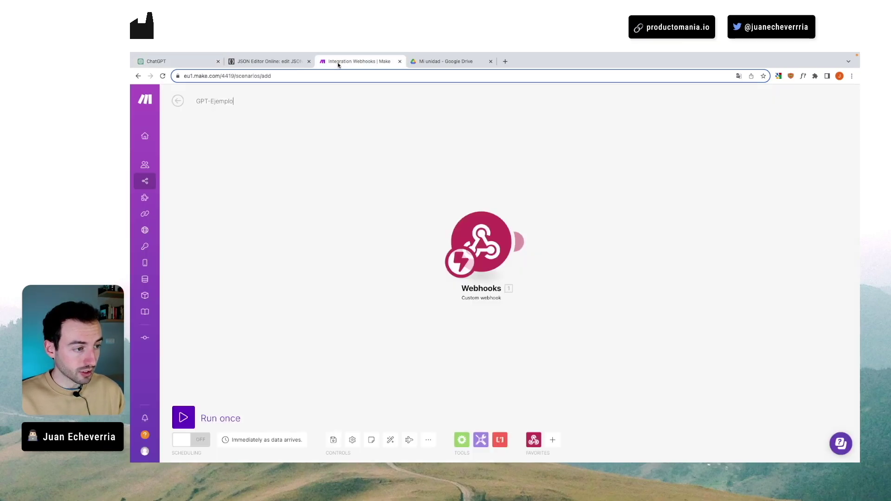
- Open the Webhooks module's settings and enlarge the page to read its webhook URL
{"action": "left_click", "coordinate": [487, 235]}
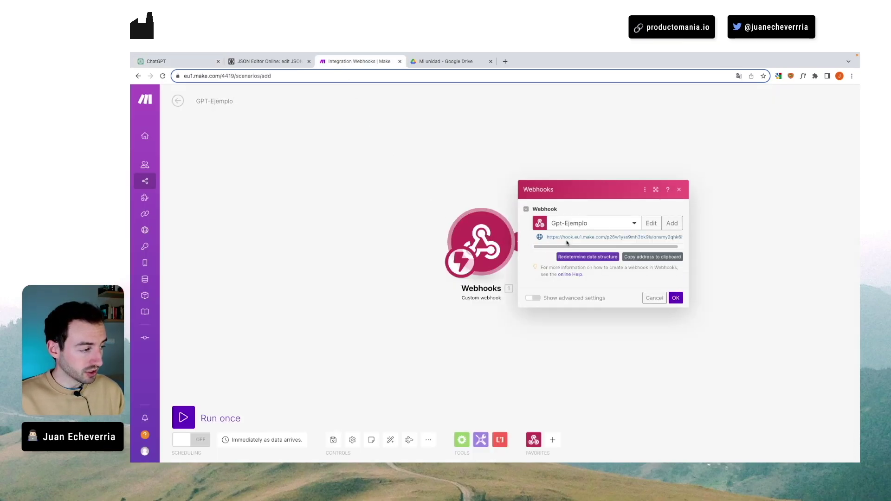
{"action": "left_click_drag", "start_coordinate": [554, 247], "coordinate": [569, 248]}
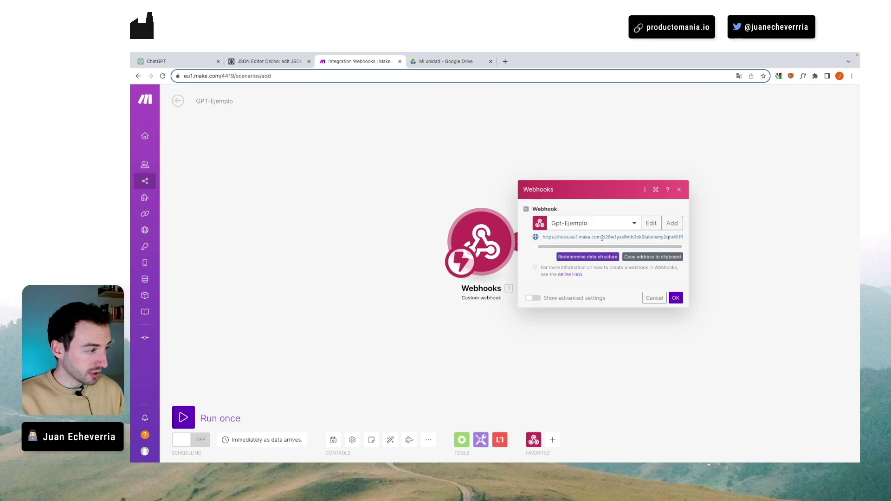
{"action": "left_click_drag", "start_coordinate": [601, 237], "coordinate": [543, 237]}
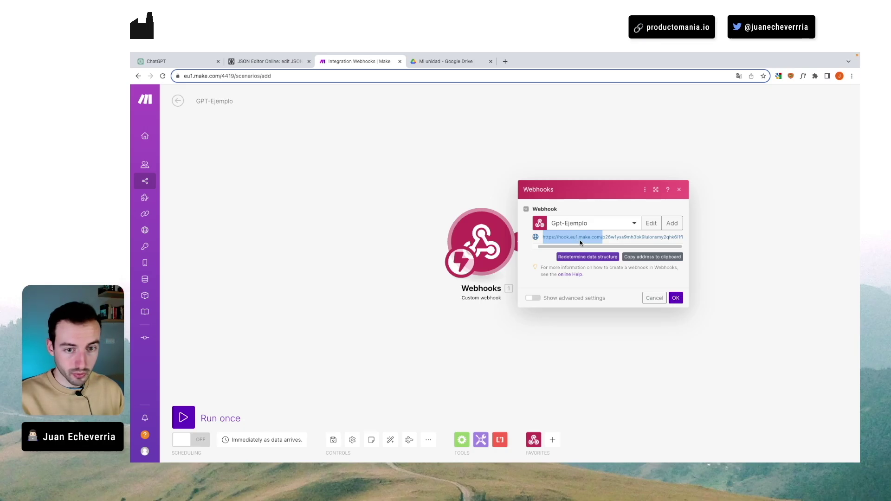
{"action": "key", "text": "ctrl+plus"}
{"action": "key", "text": "ctrl+plus"}
{"action": "key", "text": "ctrl+plus"}
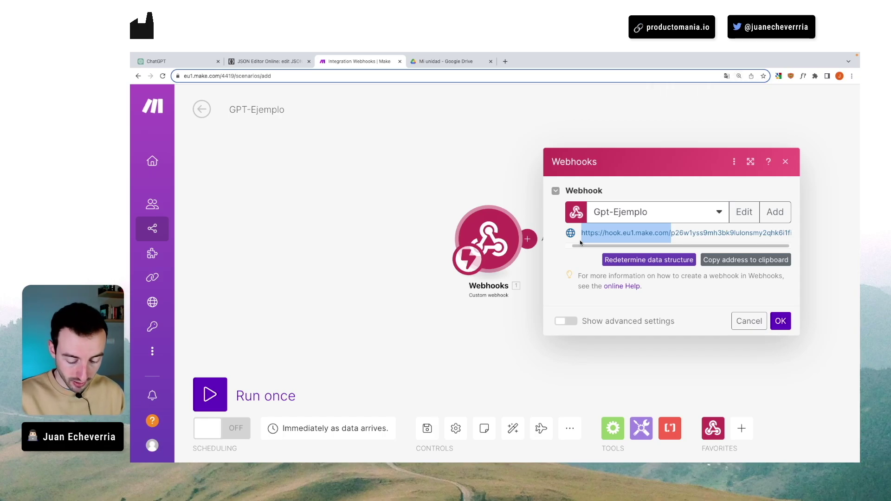
- Locate the old webhook path in the schema, then select the webhook's unique ID in Make
{"action": "left_click", "coordinate": [190, 63]}
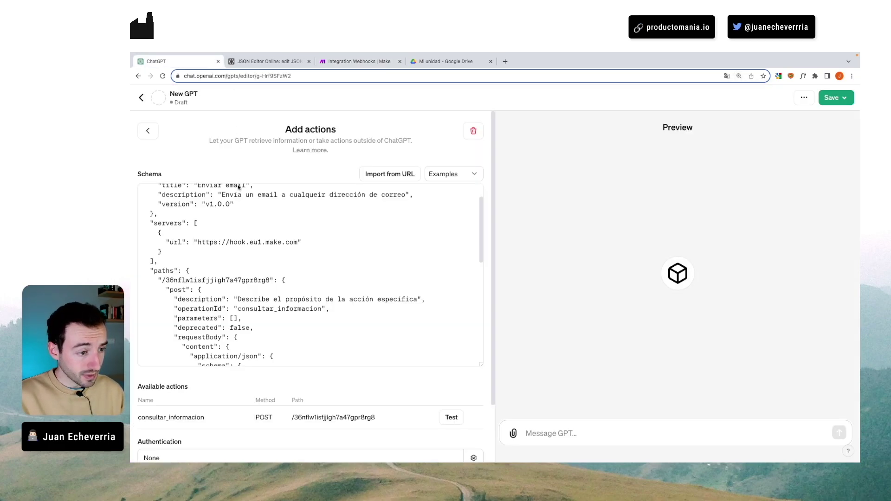
{"action": "left_click_drag", "start_coordinate": [197, 241], "coordinate": [296, 244]}
{"action": "scroll", "coordinate": [232, 241], "scroll_direction": "down", "scroll_amount": 2}
{"action": "left_click", "coordinate": [165, 238]}
{"action": "left_click_drag", "start_coordinate": [163, 248], "coordinate": [263, 249]}
{"action": "left_click", "coordinate": [358, 60]}
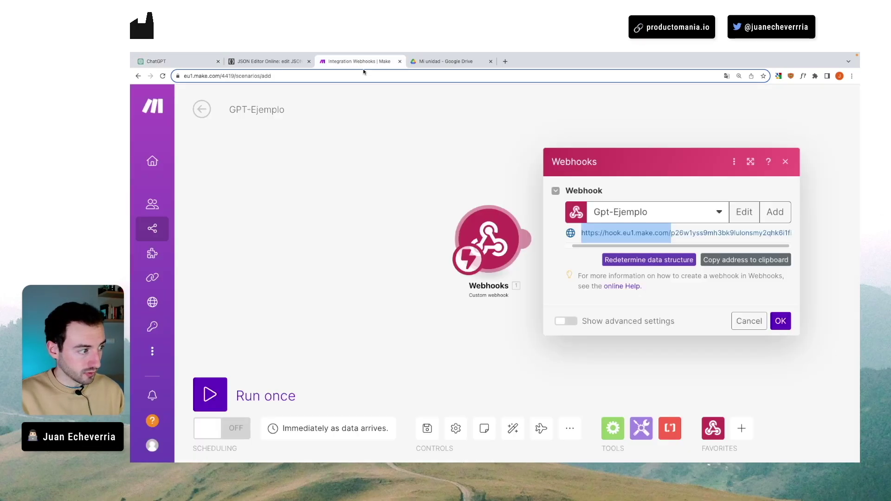
{"action": "left_click", "coordinate": [673, 232]}
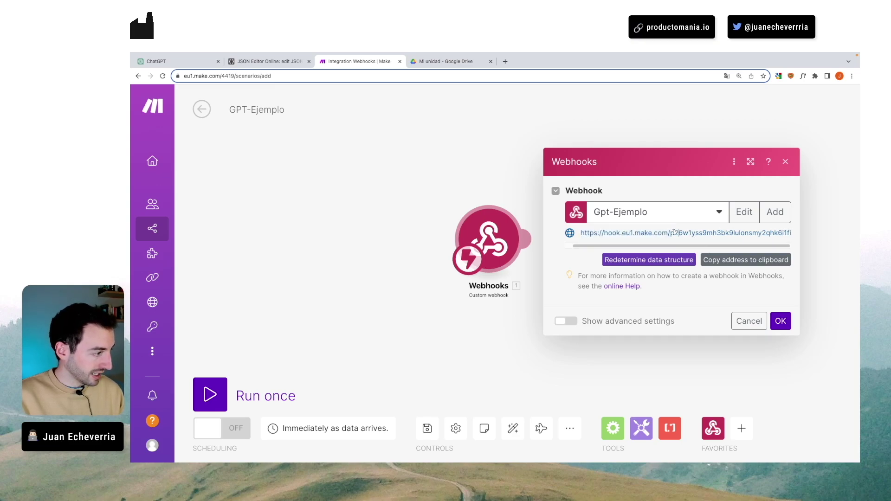
{"action": "left_click_drag", "start_coordinate": [669, 232], "coordinate": [798, 235]}
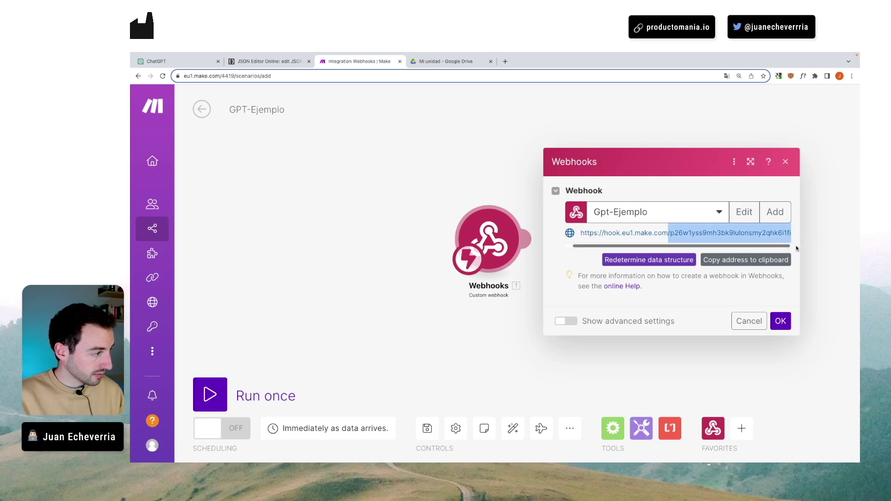
- Replace the old path under paths with the pasted Gpt-Ejemplo webhook ID
{"action": "left_click", "coordinate": [216, 62]}
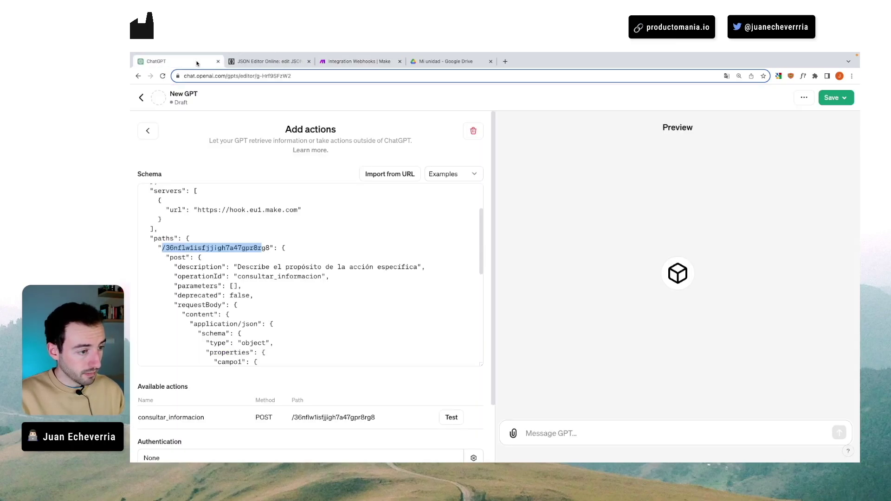
{"action": "left_click", "coordinate": [163, 248]}
{"action": "left_click_drag", "start_coordinate": [162, 247], "coordinate": [269, 248]}
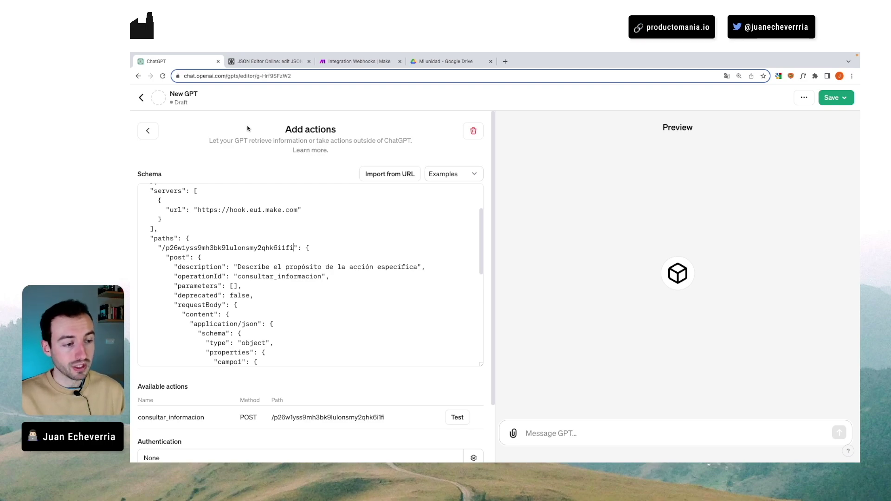
- Set the POST description to 'Envía un email a una dirección de correo'
{"action": "double_click", "coordinate": [171, 257]}
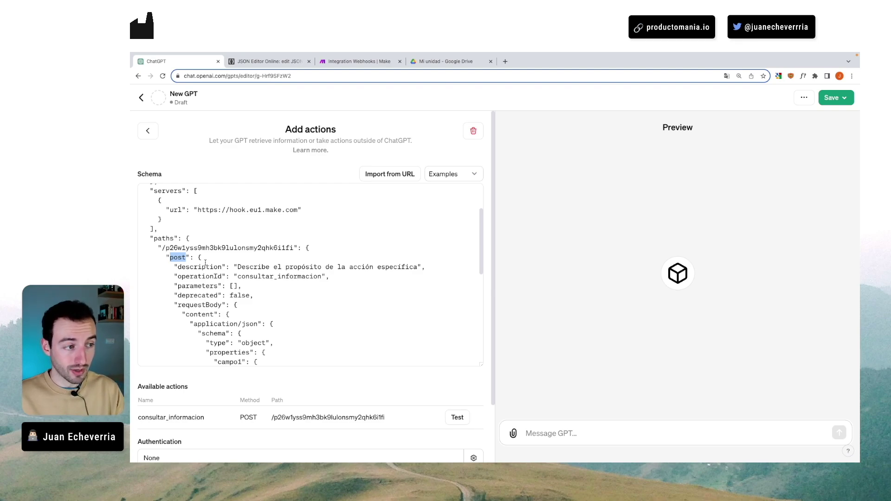
{"action": "left_click", "coordinate": [205, 262]}
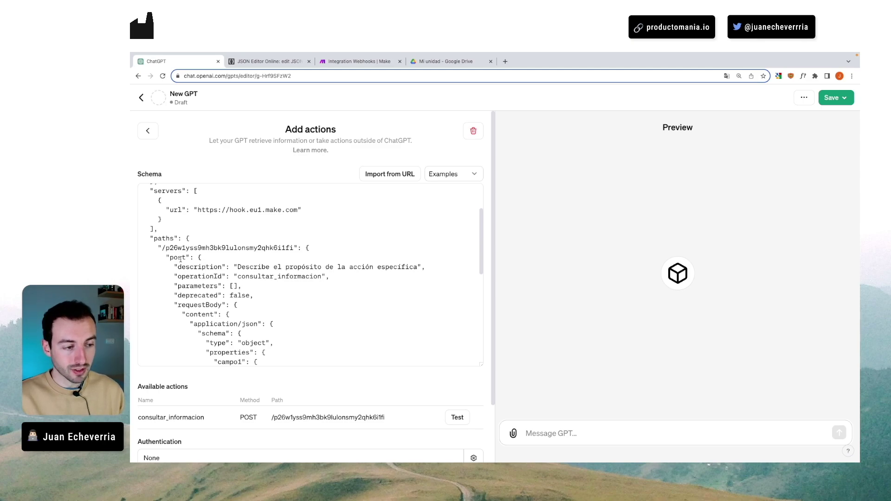
{"action": "left_click_drag", "start_coordinate": [170, 258], "coordinate": [184, 258]}
{"action": "left_click", "coordinate": [210, 268]}
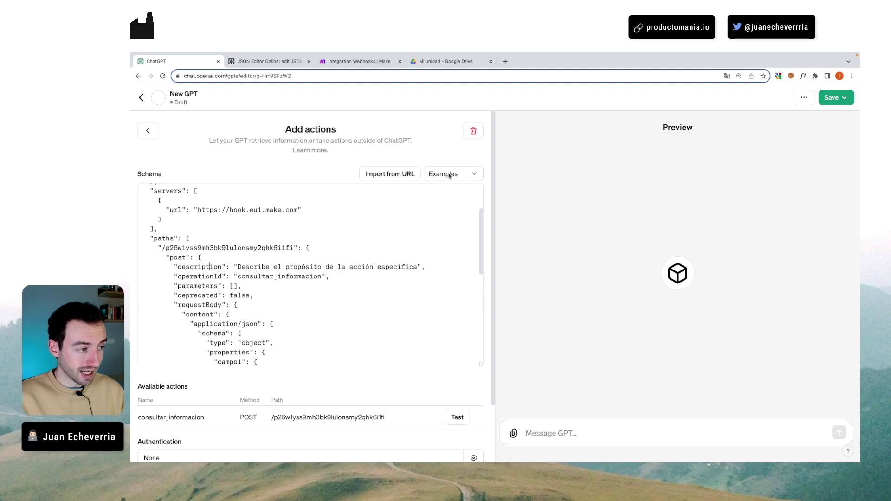
{"action": "left_click_drag", "start_coordinate": [238, 267], "coordinate": [415, 265]}
{"action": "type", "text": "Envía un email a una dirección de correo"}
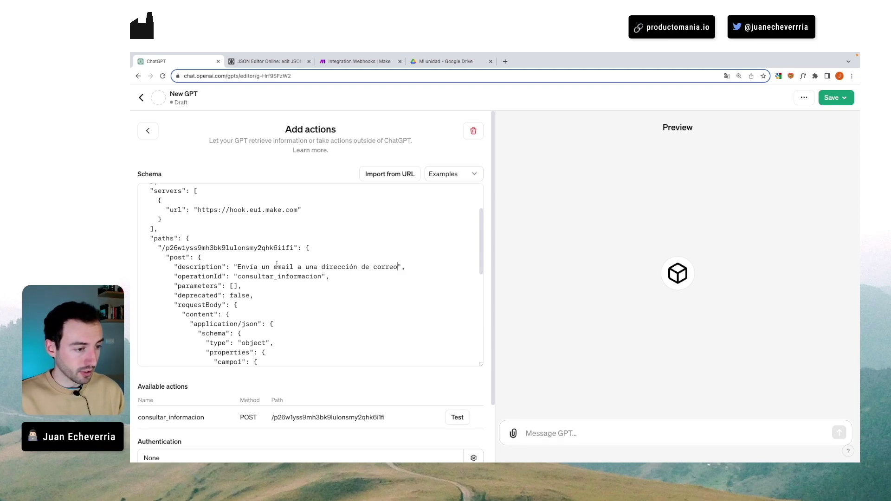
- Change the operationId from consultar_informacion to enviar_email
{"action": "scroll", "coordinate": [276, 264], "scroll_direction": "down", "scroll_amount": 1}
{"action": "left_click_drag", "start_coordinate": [238, 249], "coordinate": [320, 249]}
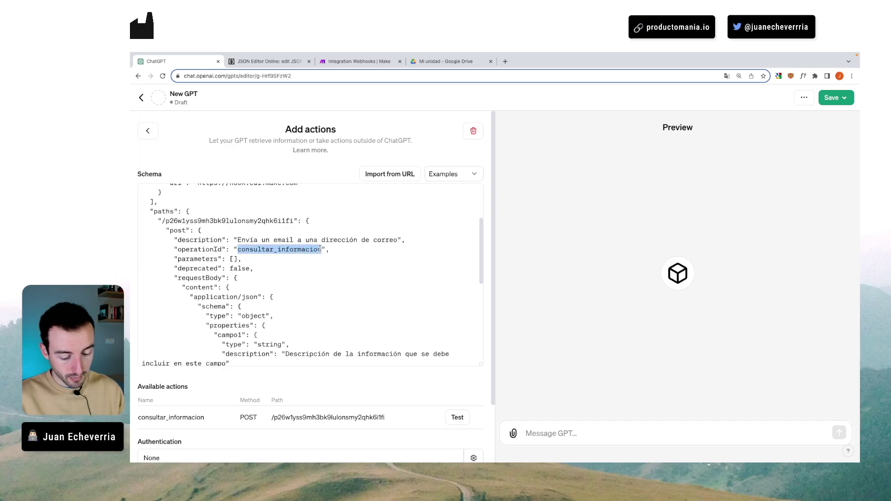
{"action": "type", "text": "enviar_email"}
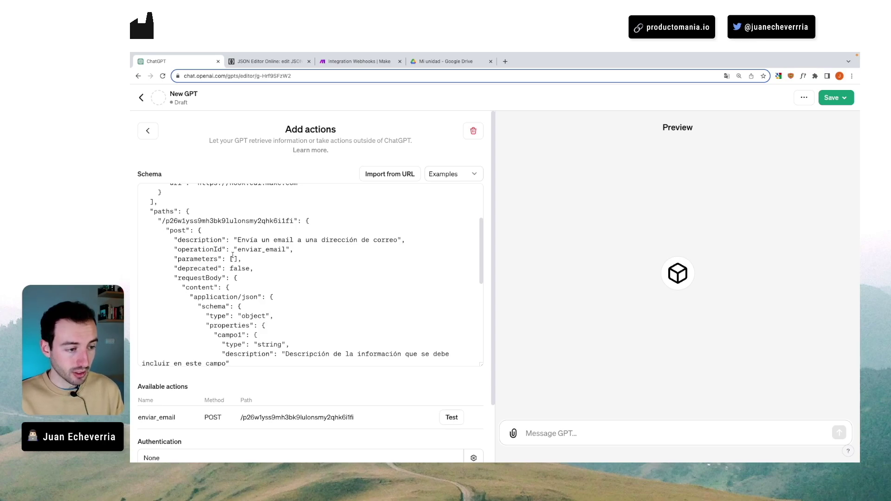
{"action": "scroll", "coordinate": [241, 264], "scroll_direction": "down", "scroll_amount": 1}
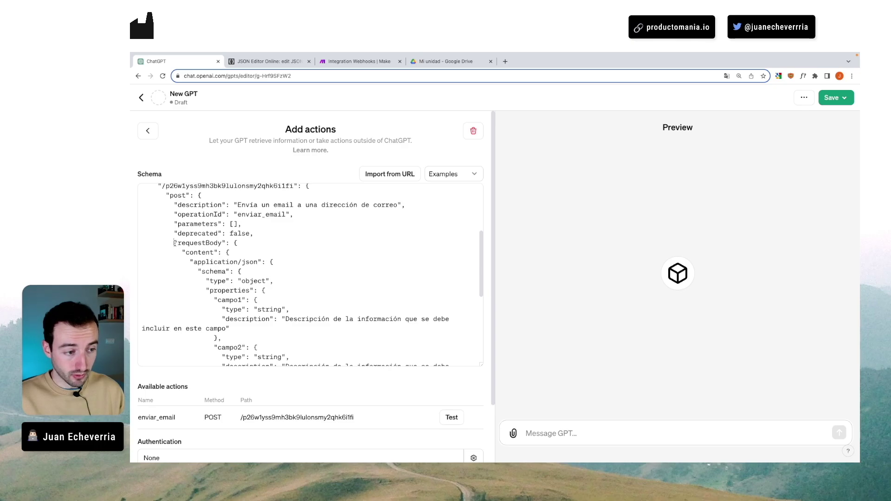
- Walk through the requestBody's content, application/json and schema lines
{"action": "left_click_drag", "start_coordinate": [174, 242], "coordinate": [237, 244]}
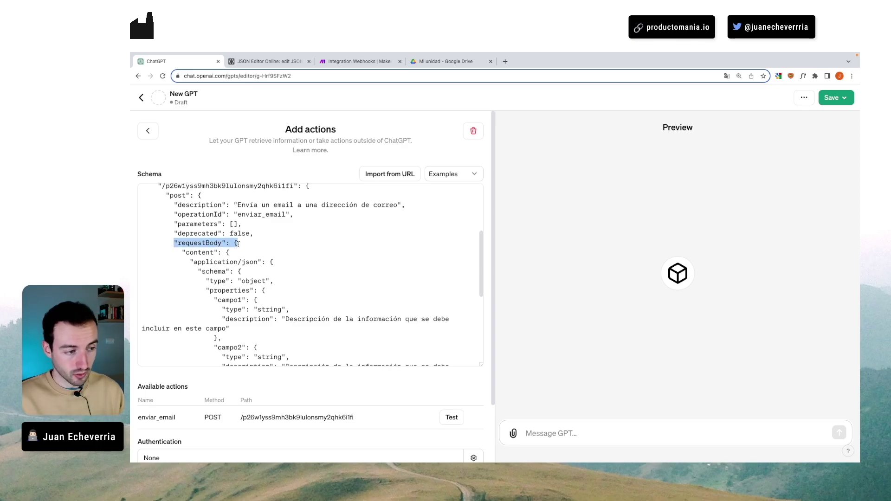
{"action": "left_click", "coordinate": [238, 243]}
{"action": "left_click_drag", "start_coordinate": [182, 252], "coordinate": [260, 262]}
{"action": "left_click", "coordinate": [229, 251]}
{"action": "left_click", "coordinate": [268, 261]}
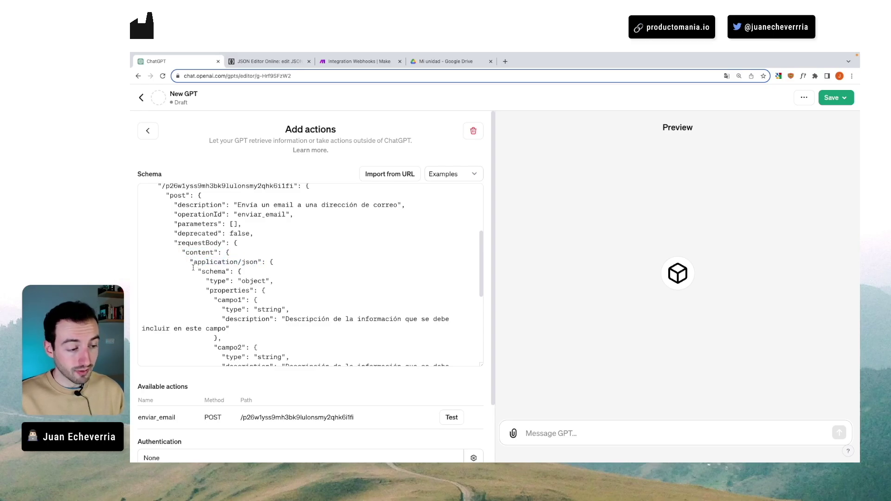
{"action": "left_click_drag", "start_coordinate": [194, 271], "coordinate": [251, 270]}
{"action": "left_click", "coordinate": [262, 280]}
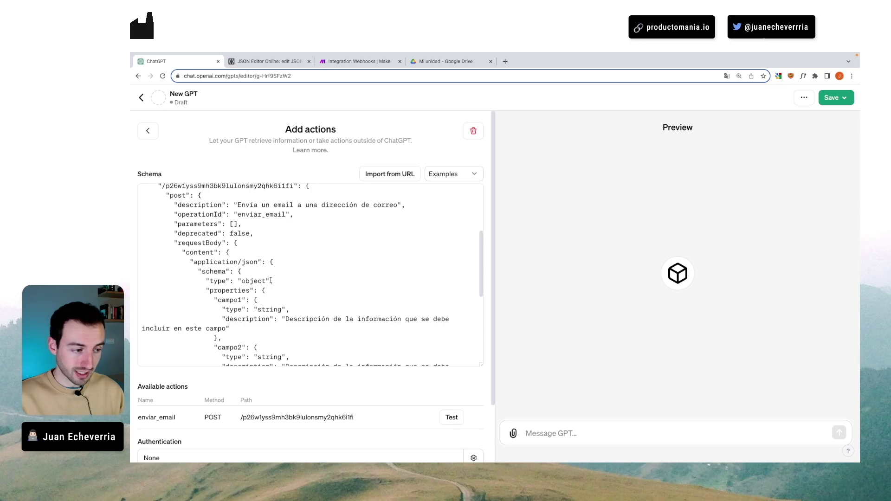
{"action": "scroll", "coordinate": [260, 277], "scroll_direction": "down", "scroll_amount": 2}
{"action": "left_click_drag", "start_coordinate": [200, 244], "coordinate": [266, 244]}
{"action": "scroll", "coordinate": [240, 229], "scroll_direction": "down", "scroll_amount": 2}
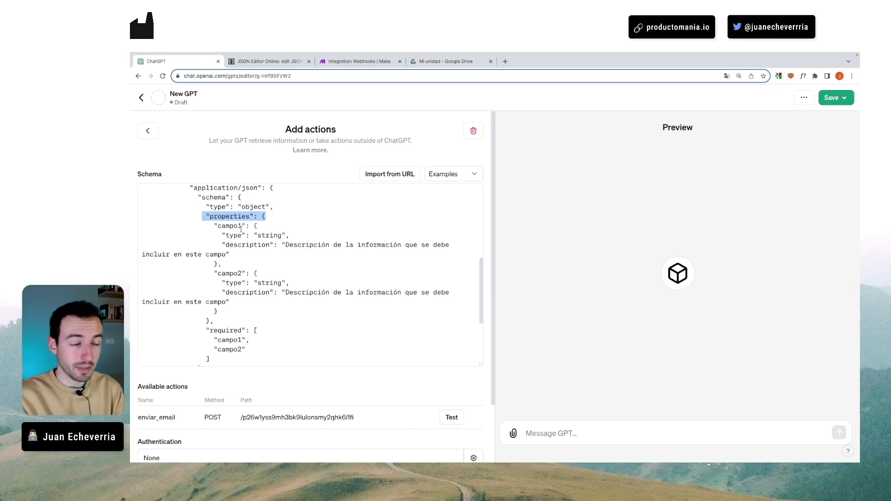
- Rename property campo1 to destinatario and campo2 to asunto
{"action": "left_click_drag", "start_coordinate": [214, 226], "coordinate": [247, 226]}
{"action": "left_click_drag", "start_coordinate": [213, 274], "coordinate": [244, 274]}
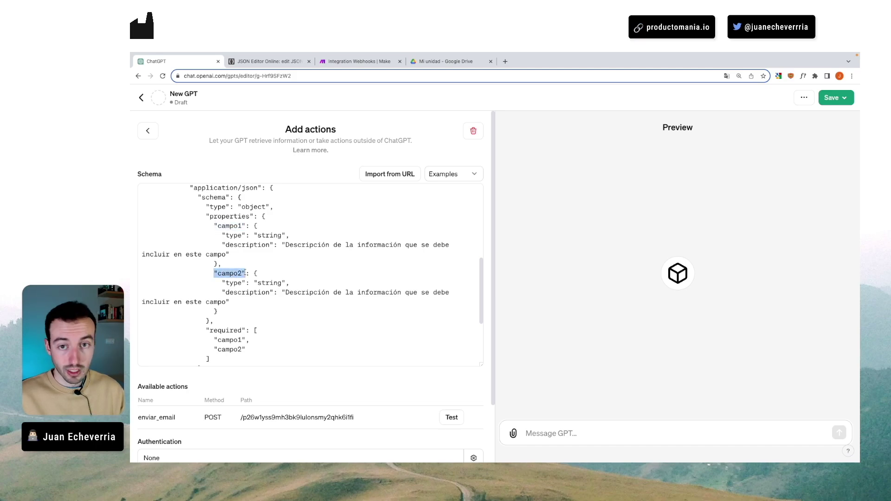
{"action": "left_click_drag", "start_coordinate": [244, 226], "coordinate": [219, 227]}
{"action": "type", "text": "destinatario"}
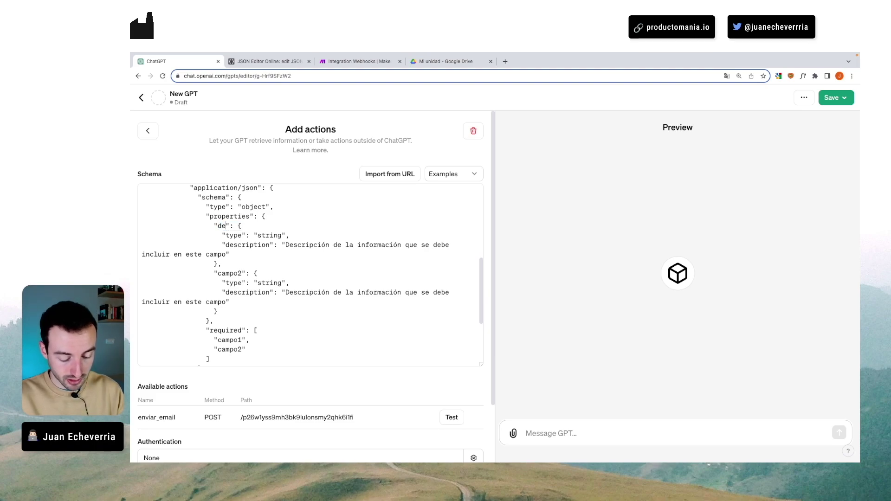
{"action": "left_click_drag", "start_coordinate": [217, 274], "coordinate": [244, 274]}
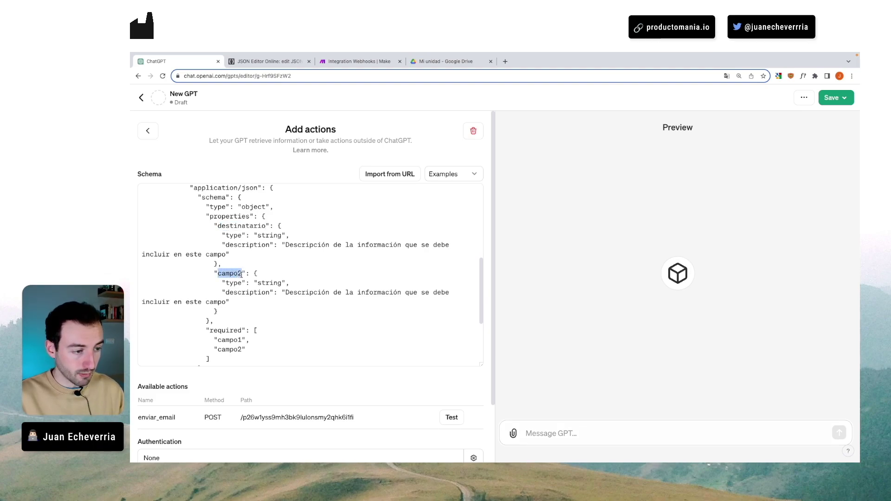
{"action": "type", "text": "asunto"}
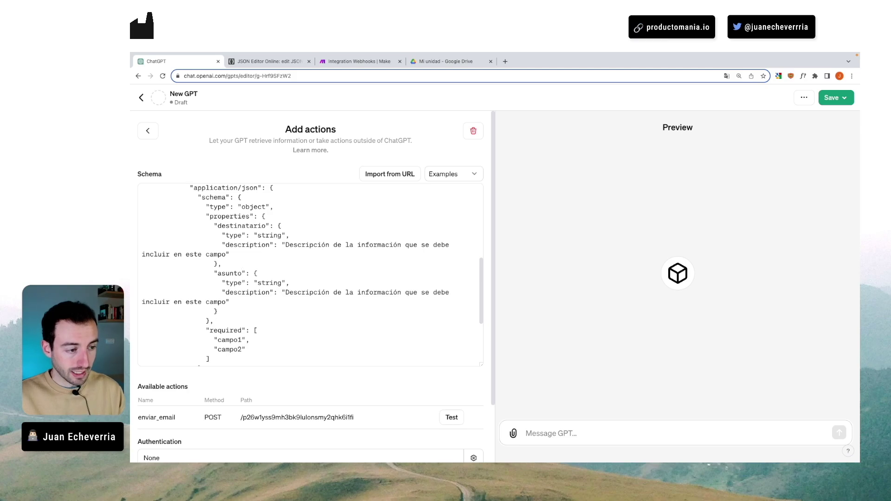
{"action": "scroll", "coordinate": [310, 274], "scroll_direction": "down", "scroll_amount": 1}
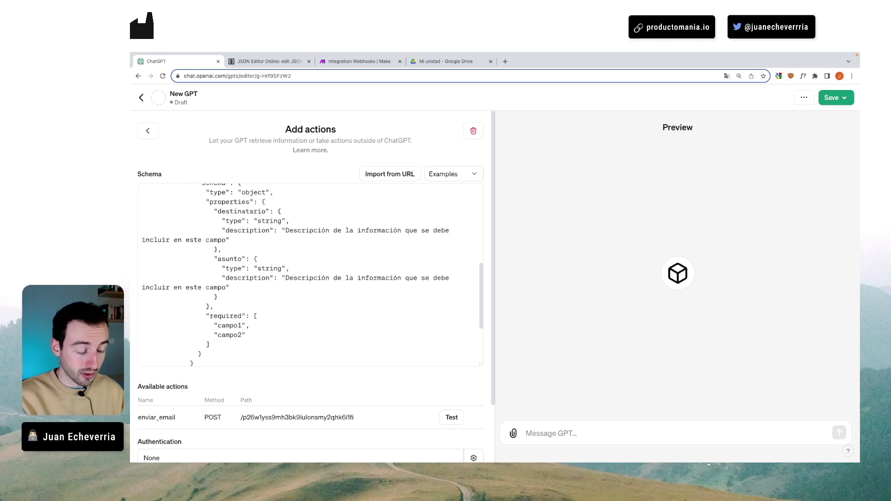
- Paste a copy of the asunto property block on a new line right after it
{"action": "left_click_drag", "start_coordinate": [215, 260], "coordinate": [255, 293]}
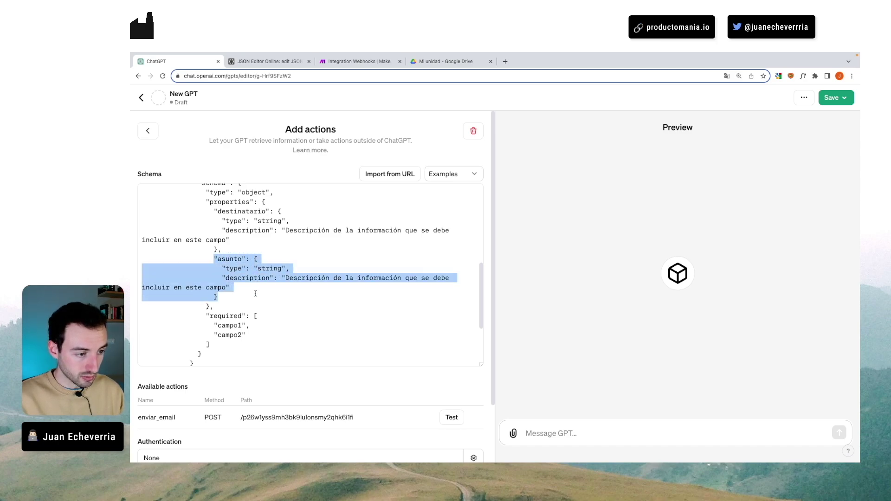
{"action": "left_click", "coordinate": [216, 297]}
{"action": "left_click_drag", "start_coordinate": [221, 297], "coordinate": [215, 297]}
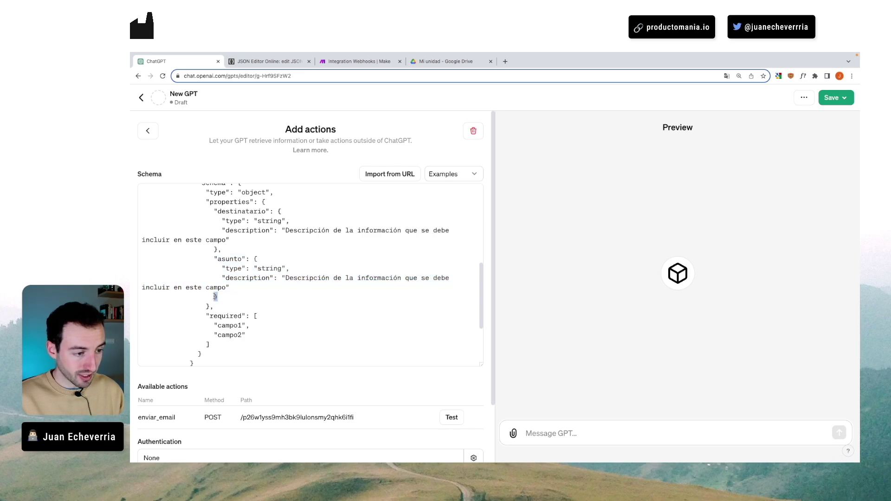
{"action": "left_click_drag", "start_coordinate": [270, 258], "coordinate": [229, 292]}
{"action": "key", "text": "ctrl+c"}
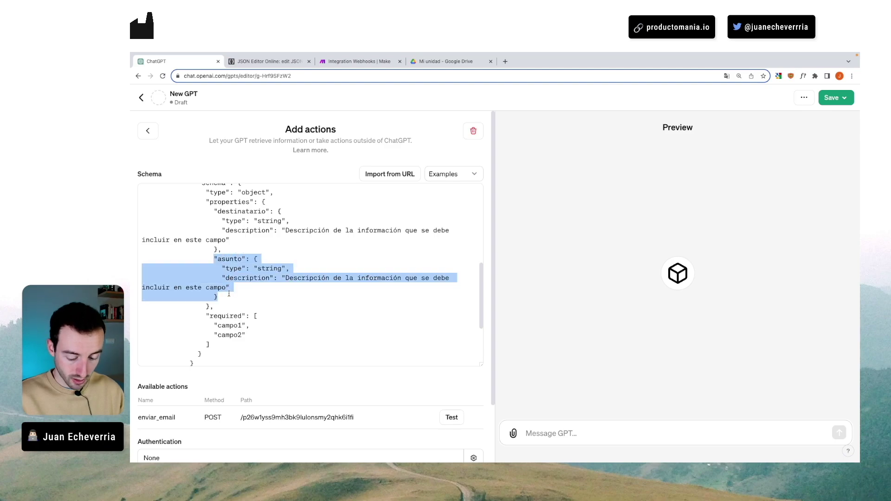
{"action": "left_click", "coordinate": [233, 297]}
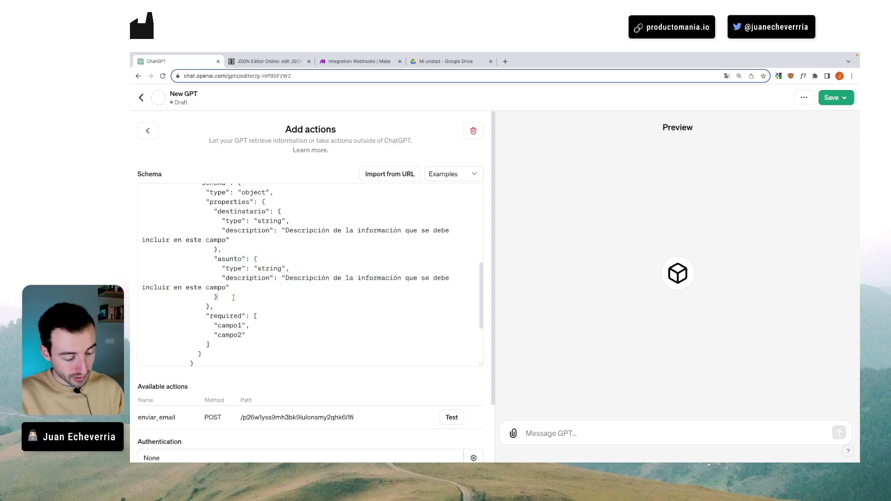
{"action": "key", "text": "Return"}
{"action": "scroll", "coordinate": [310, 274], "scroll_direction": "down", "scroll_amount": 3}
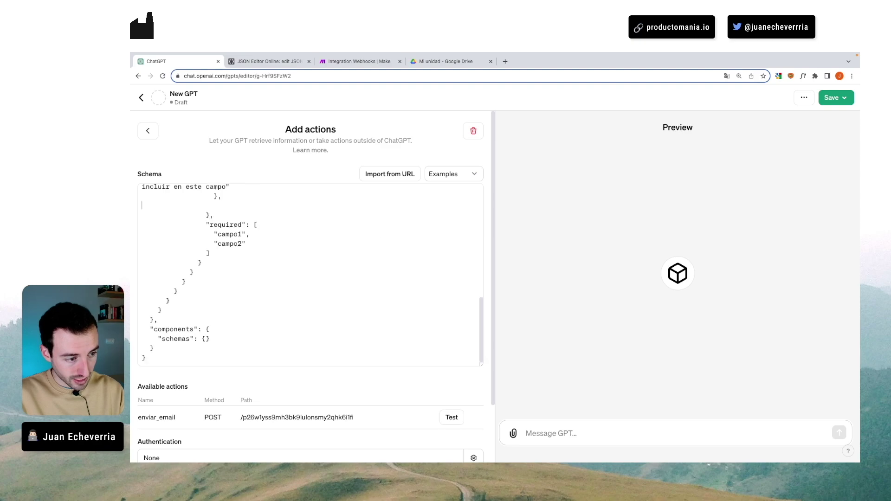
{"action": "key", "text": "ctrl+v"}
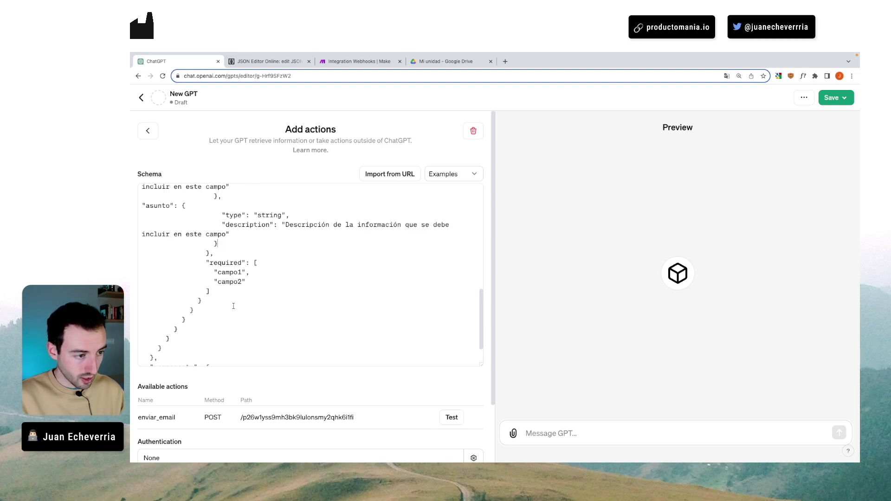
- Review the properties and select the duplicated asunto name for renaming
{"action": "scroll", "coordinate": [244, 258], "scroll_direction": "up", "scroll_amount": 2}
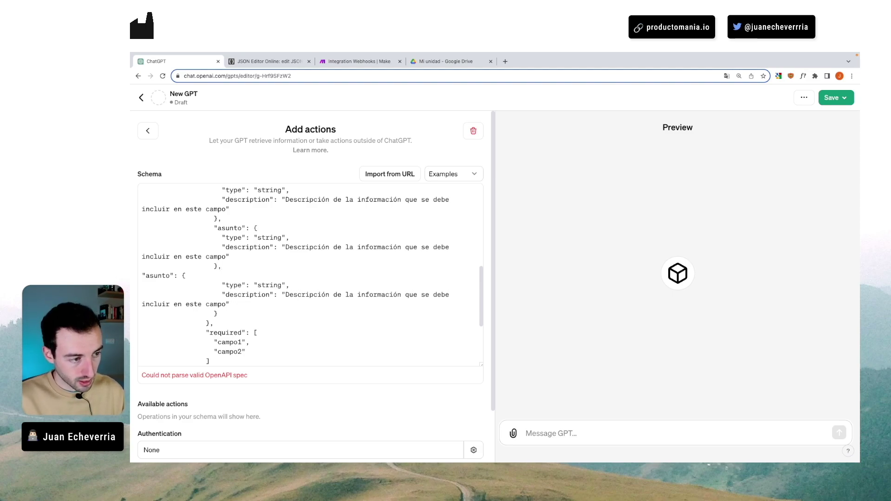
{"action": "scroll", "coordinate": [242, 248], "scroll_direction": "up", "scroll_amount": 2}
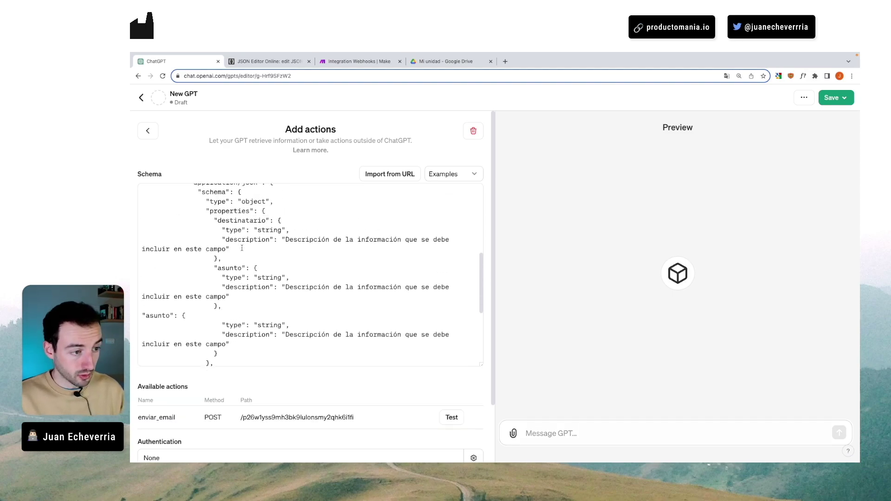
{"action": "scroll", "coordinate": [241, 249], "scroll_direction": "down", "scroll_amount": 3}
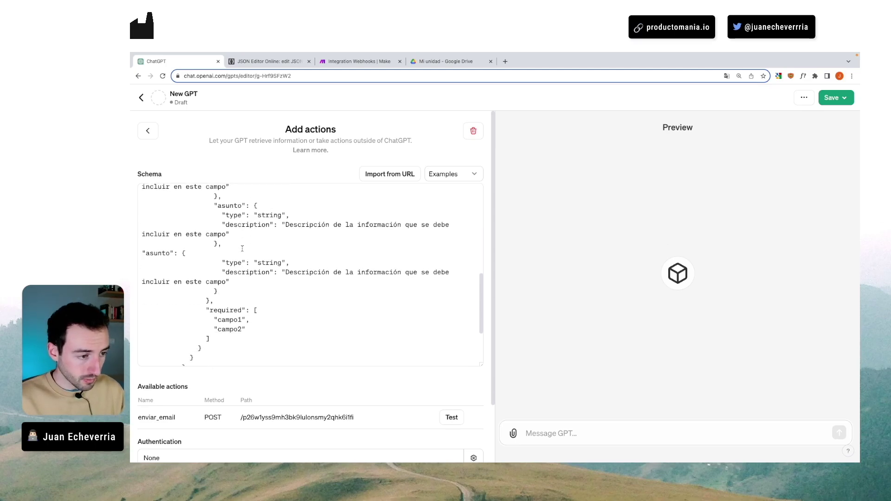
{"action": "scroll", "coordinate": [242, 248], "scroll_direction": "up", "scroll_amount": 4}
{"action": "left_click_drag", "start_coordinate": [227, 241], "coordinate": [243, 240]}
{"action": "left_click", "coordinate": [234, 288]}
{"action": "scroll", "coordinate": [234, 287], "scroll_direction": "down", "scroll_amount": 2}
{"action": "left_click", "coordinate": [143, 301]}
{"action": "left_click_drag", "start_coordinate": [146, 302], "coordinate": [169, 304]}
{"action": "type", "text": "mensaje"}
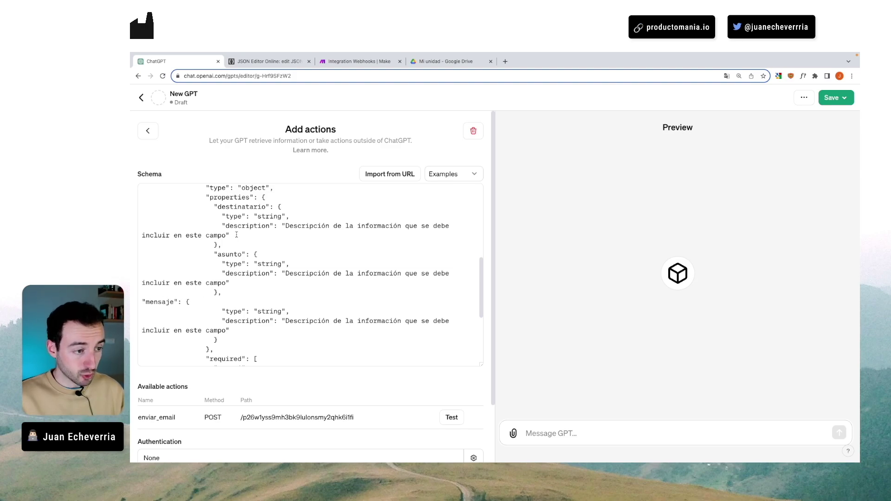
{"action": "scroll", "coordinate": [236, 235], "scroll_direction": "up", "scroll_amount": 1}
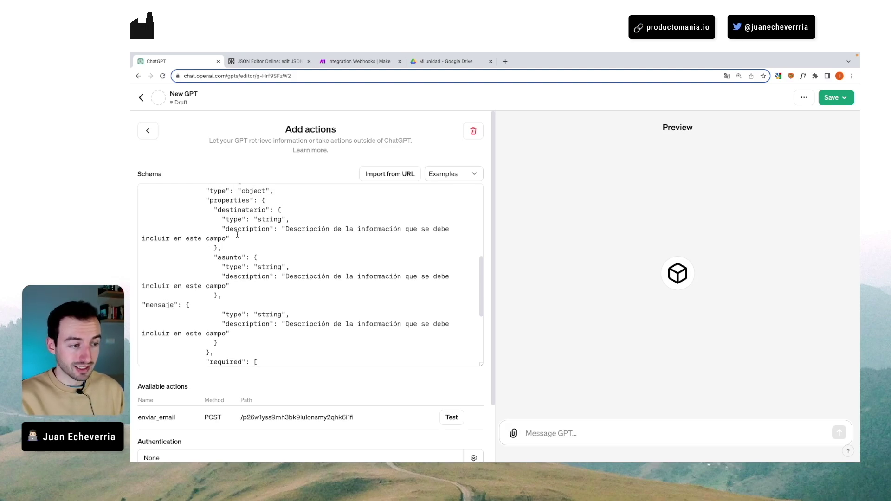
{"action": "scroll", "coordinate": [237, 235], "scroll_direction": "up", "scroll_amount": 1}
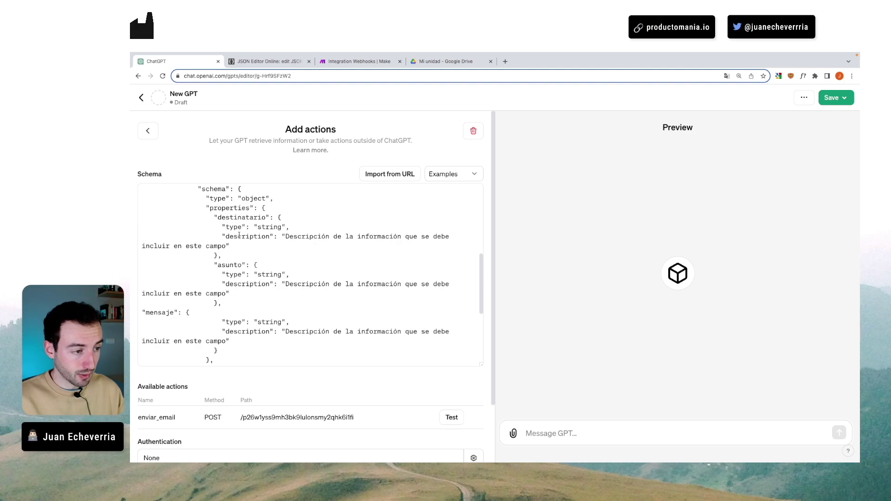
{"action": "left_click_drag", "start_coordinate": [285, 238], "coordinate": [227, 245]}
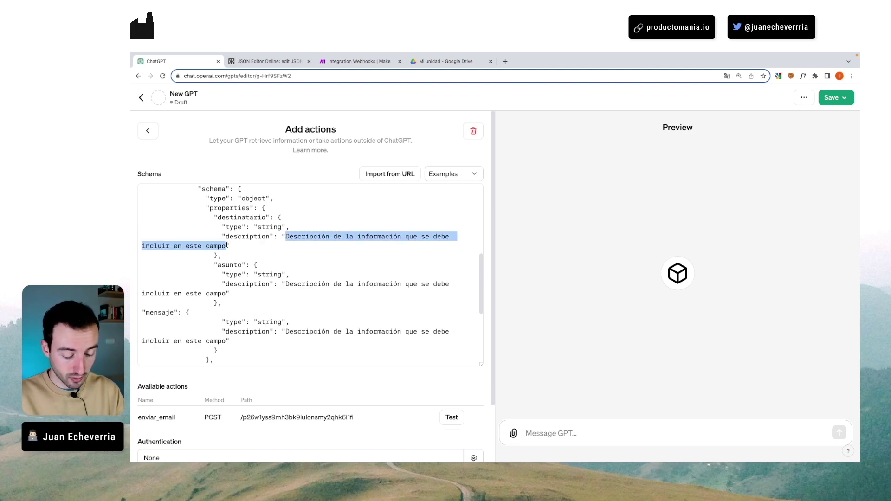
{"action": "type", "text": "Dirección de "}
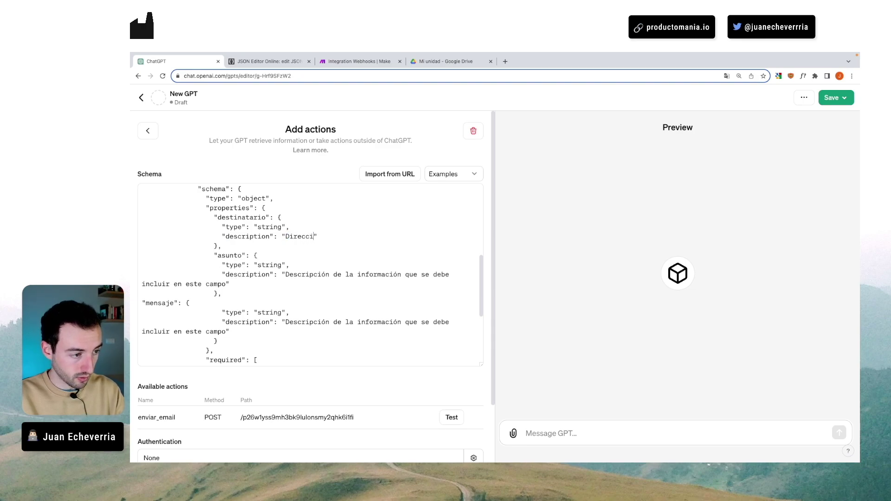
{"action": "type", "text": "email a la que envia"}
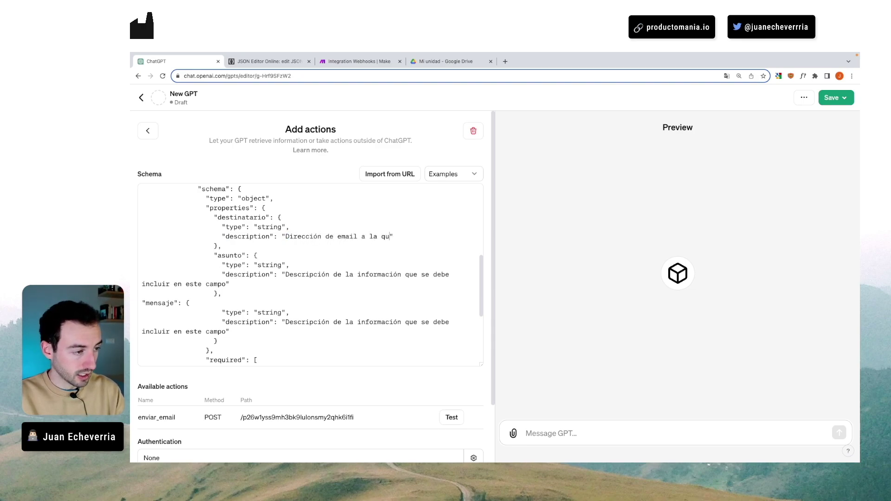
{"action": "type", "text": "r el correo"}
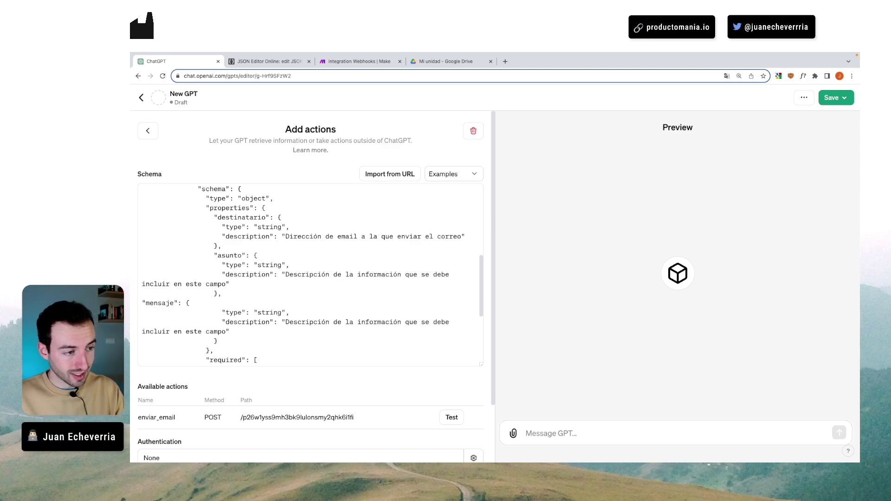
{"action": "left_click_drag", "start_coordinate": [285, 274], "coordinate": [227, 282]}
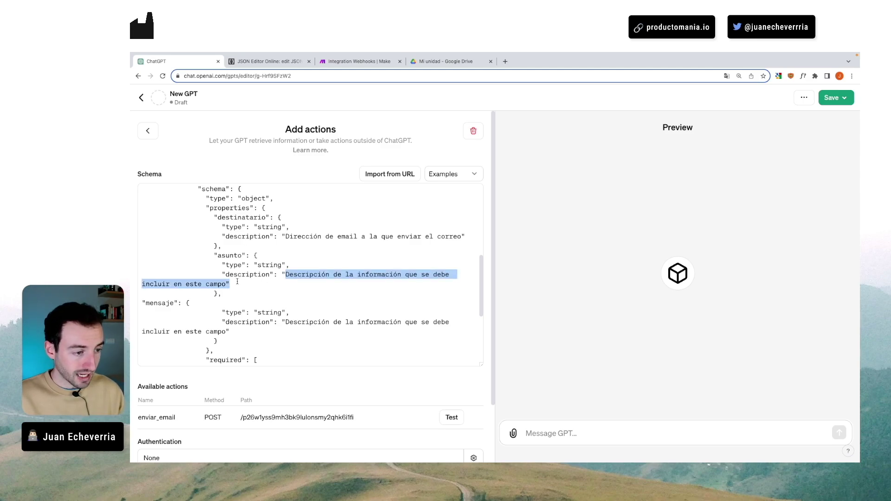
{"action": "type", "text": "Asunto del email"}
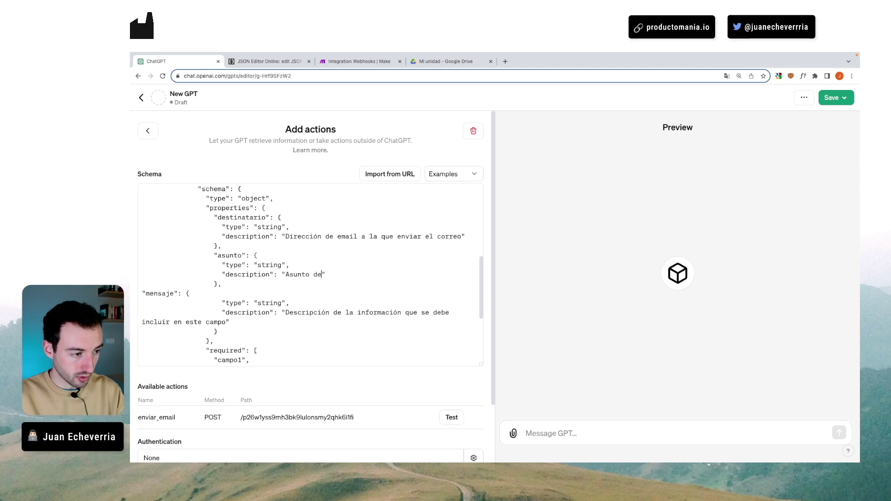
{"action": "scroll", "coordinate": [231, 283], "scroll_direction": "down", "scroll_amount": 2}
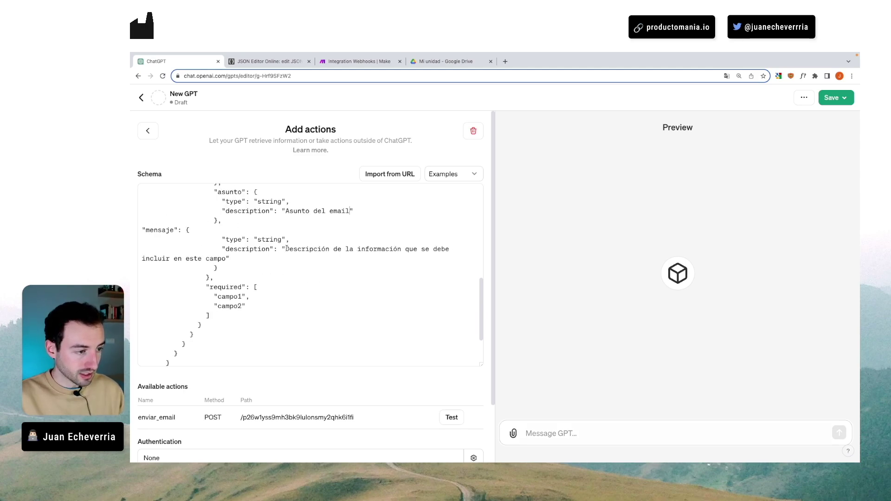
{"action": "left_click_drag", "start_coordinate": [286, 249], "coordinate": [226, 258]}
{"action": "type", "text": "Contenido del e"}
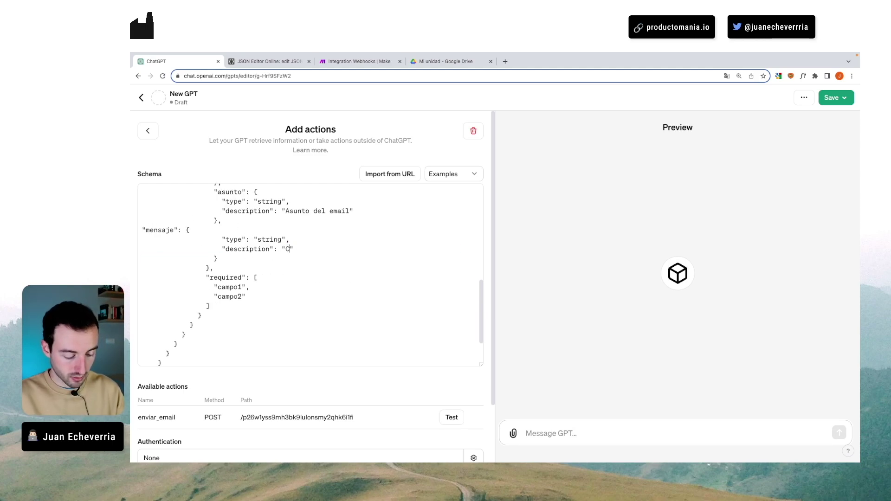
{"action": "type", "text": "mail"}
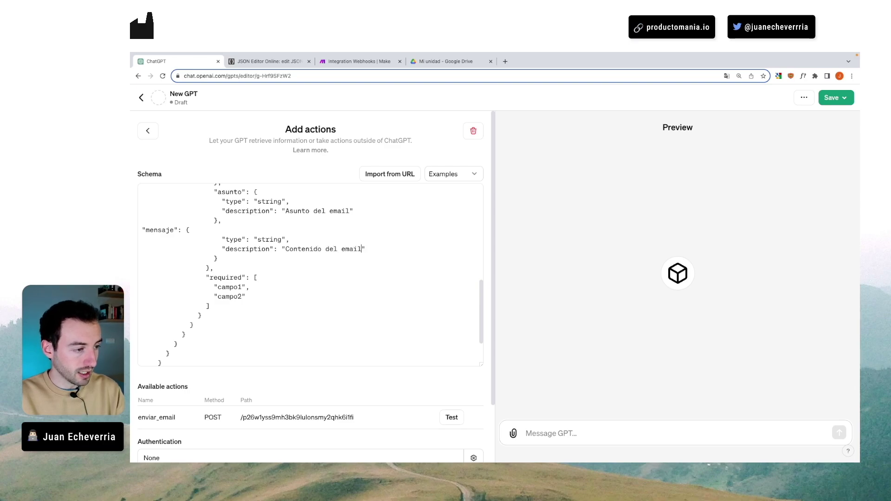
{"action": "scroll", "coordinate": [254, 270], "scroll_direction": "up", "scroll_amount": 2}
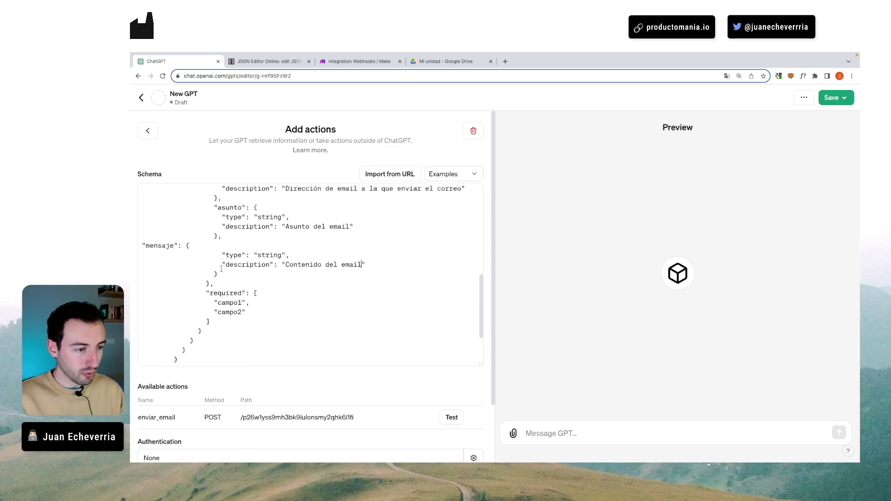
{"action": "scroll", "coordinate": [221, 269], "scroll_direction": "down", "scroll_amount": 3}
{"action": "scroll", "coordinate": [221, 269], "scroll_direction": "up", "scroll_amount": 4}
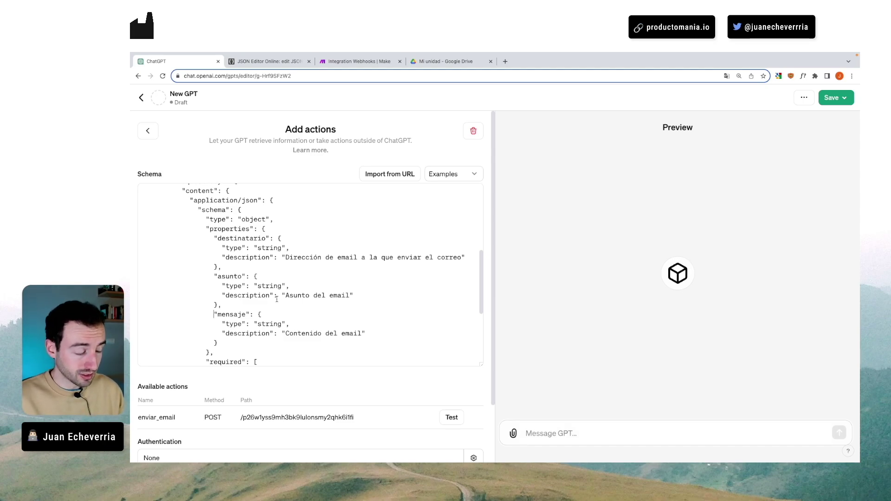
- Find the schema's required array and select its campo1 entry for replacement
{"action": "scroll", "coordinate": [276, 299], "scroll_direction": "down", "scroll_amount": 4}
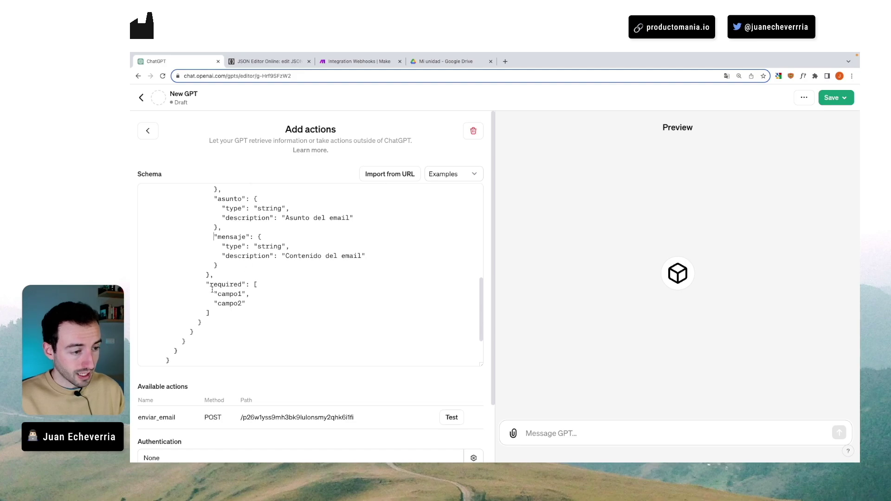
{"action": "left_click_drag", "start_coordinate": [206, 286], "coordinate": [240, 287]}
{"action": "left_click", "coordinate": [260, 286]}
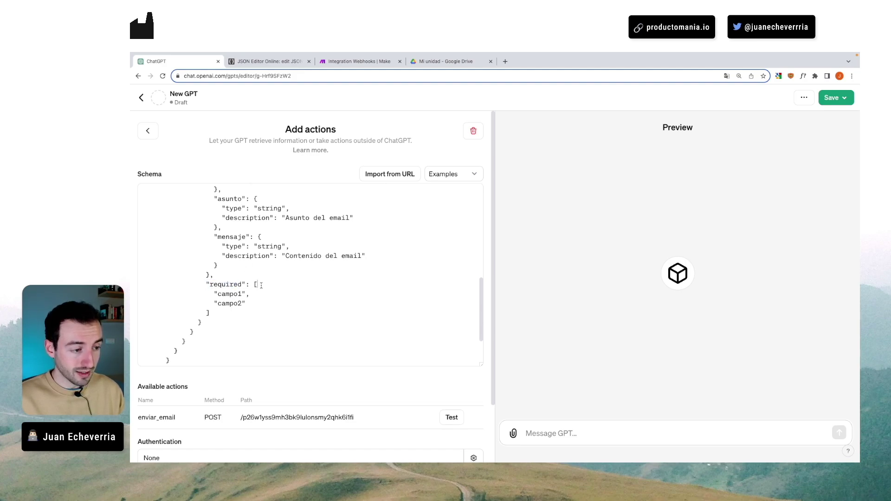
{"action": "scroll", "coordinate": [221, 305], "scroll_direction": "down", "scroll_amount": 1}
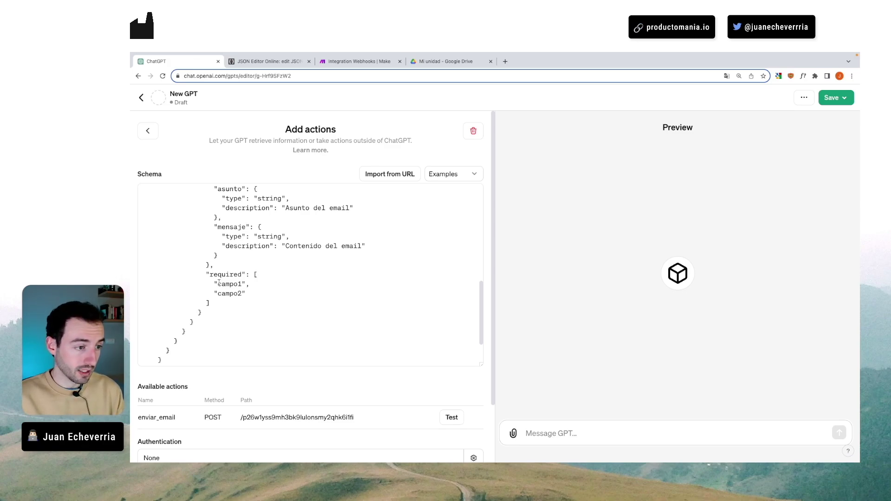
{"action": "scroll", "coordinate": [229, 274], "scroll_direction": "up", "scroll_amount": 3}
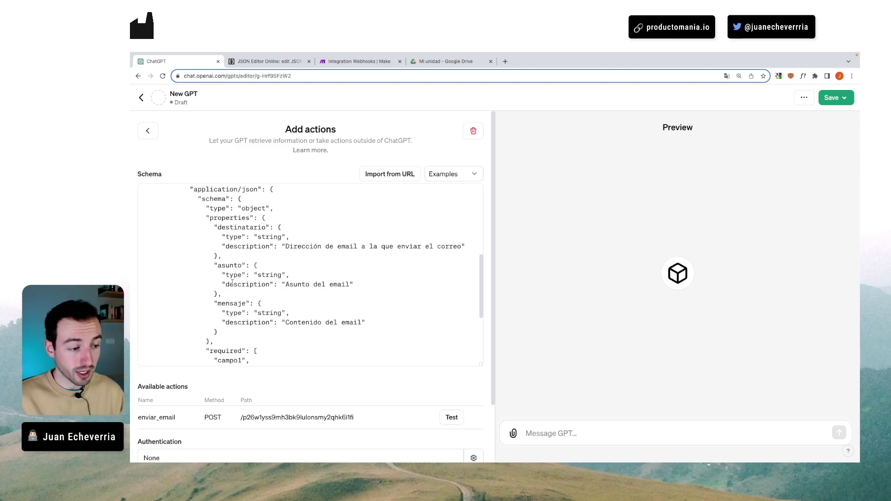
{"action": "scroll", "coordinate": [232, 283], "scroll_direction": "down", "scroll_amount": 3}
{"action": "left_click_drag", "start_coordinate": [218, 291], "coordinate": [240, 292]}
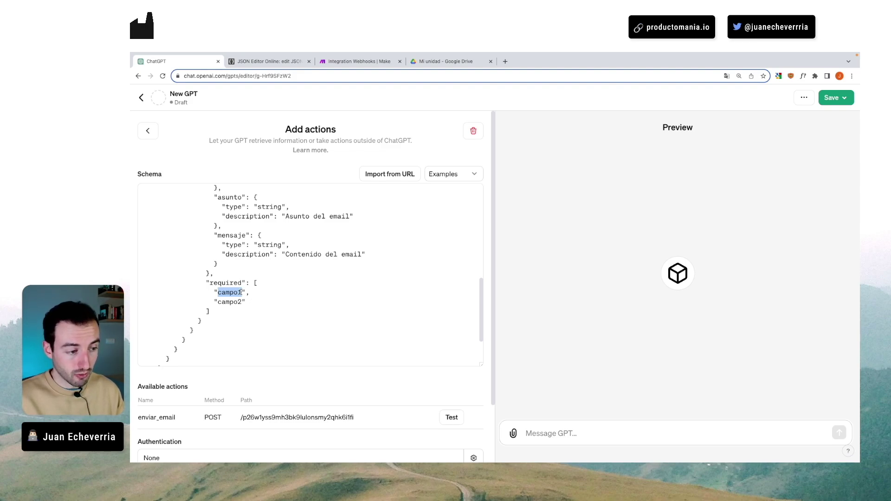
{"action": "scroll", "coordinate": [241, 291], "scroll_direction": "up", "scroll_amount": 2}
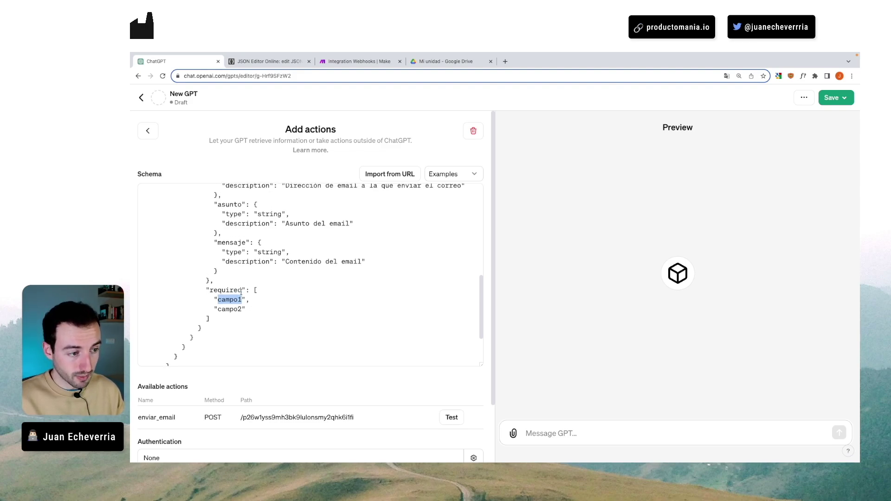
- Fill the required list with "destinatario", "asunto" and "mensaje"
{"action": "type", "text": "destinatario"}
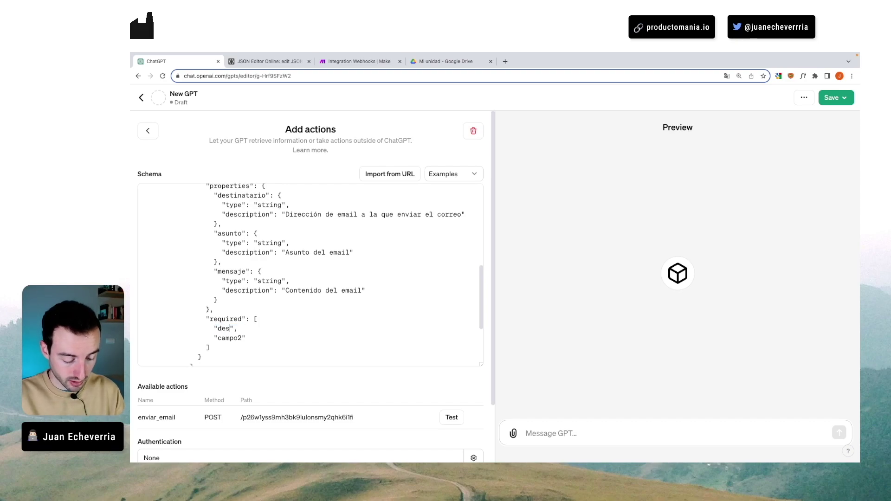
{"action": "double_click", "coordinate": [230, 338]}
{"action": "type", "text": "asunto\""}
{"action": "type", "text": ","}
{"action": "key", "text": "Return"}
{"action": "type", "text": "\"mensaje\""}
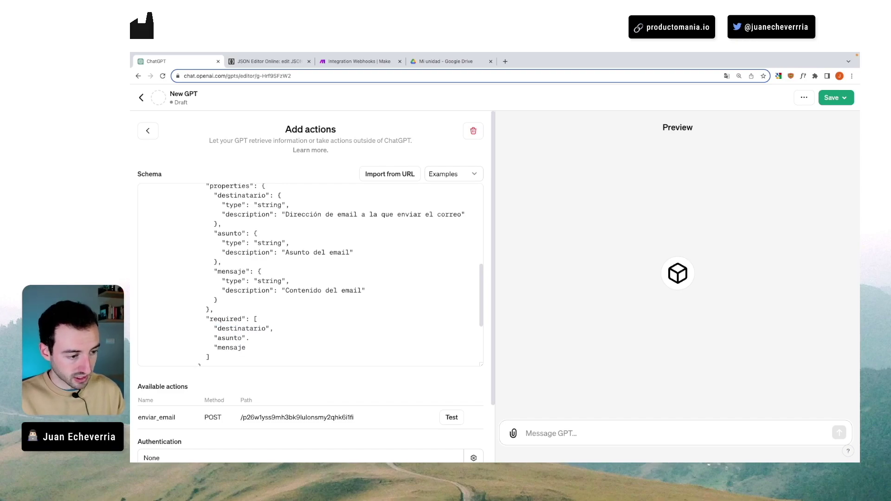
- Trace which closing braces end the properties block and the schema object
{"action": "scroll", "coordinate": [310, 273], "scroll_direction": "down", "scroll_amount": 3}
{"action": "left_click_drag", "start_coordinate": [210, 277], "coordinate": [203, 277]}
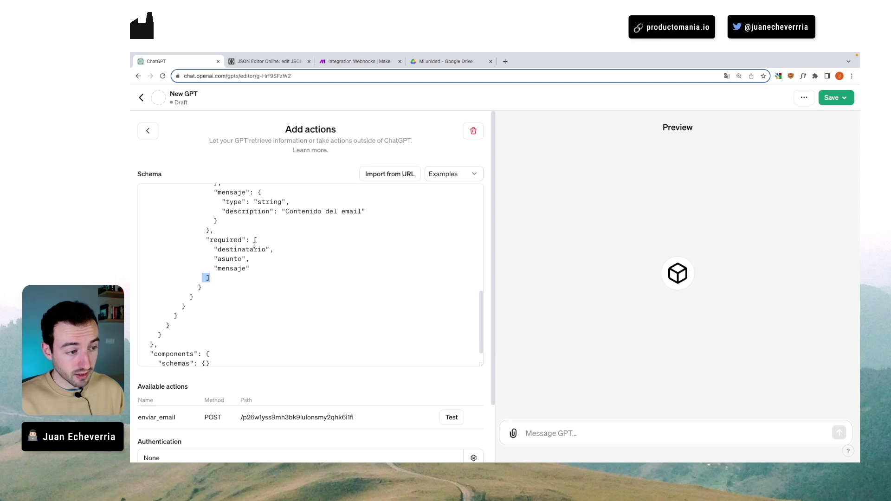
{"action": "left_click", "coordinate": [222, 288]}
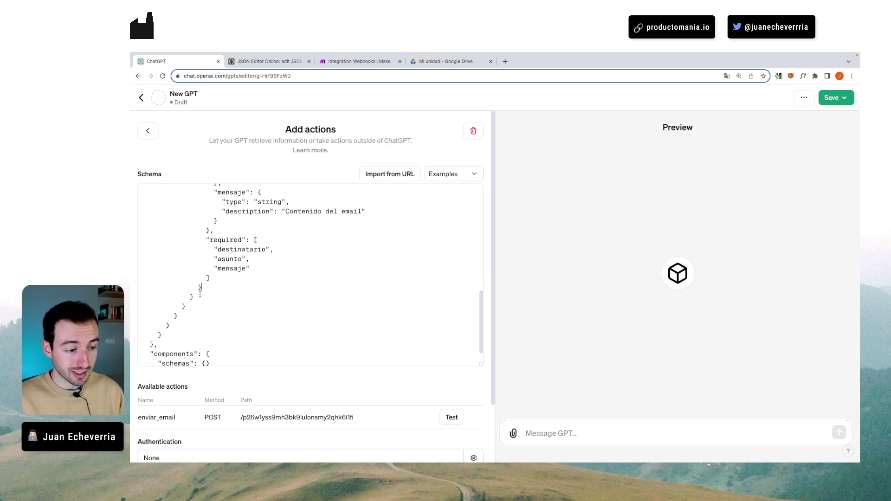
{"action": "scroll", "coordinate": [203, 299], "scroll_direction": "up", "scroll_amount": 1}
{"action": "scroll", "coordinate": [204, 294], "scroll_direction": "up", "scroll_amount": 2}
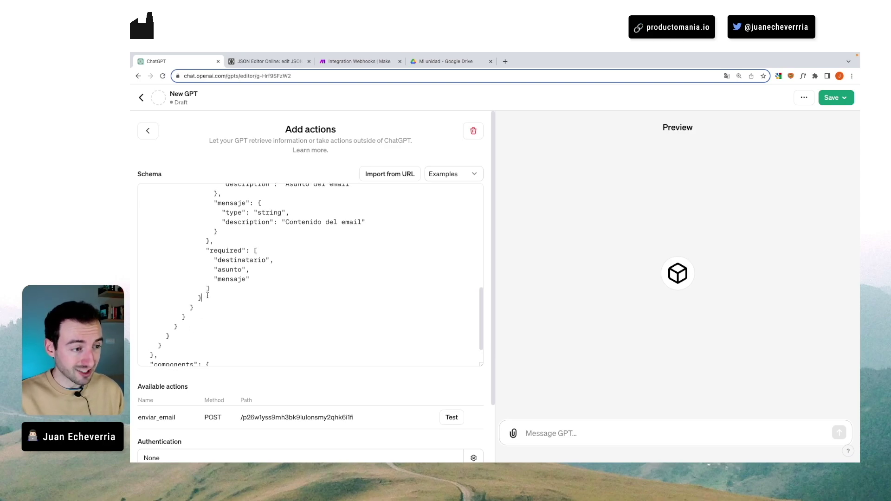
{"action": "scroll", "coordinate": [201, 310], "scroll_direction": "up", "scroll_amount": 5}
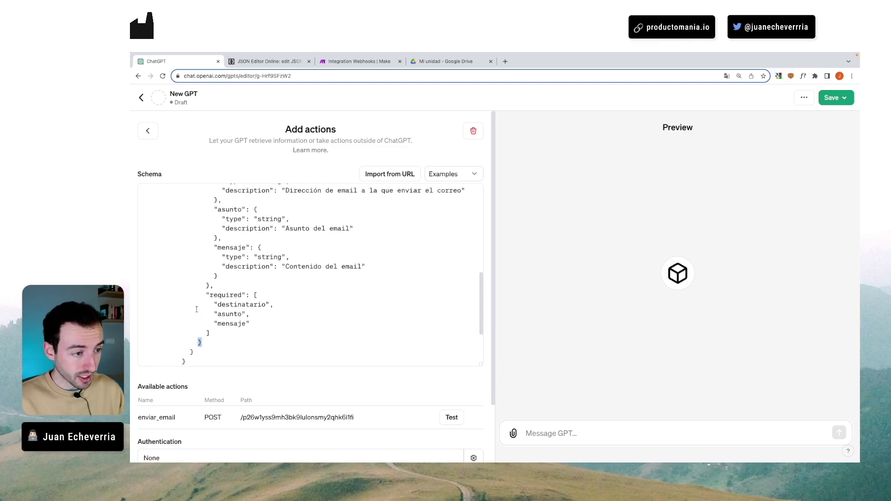
{"action": "scroll", "coordinate": [221, 299], "scroll_direction": "up", "scroll_amount": 2}
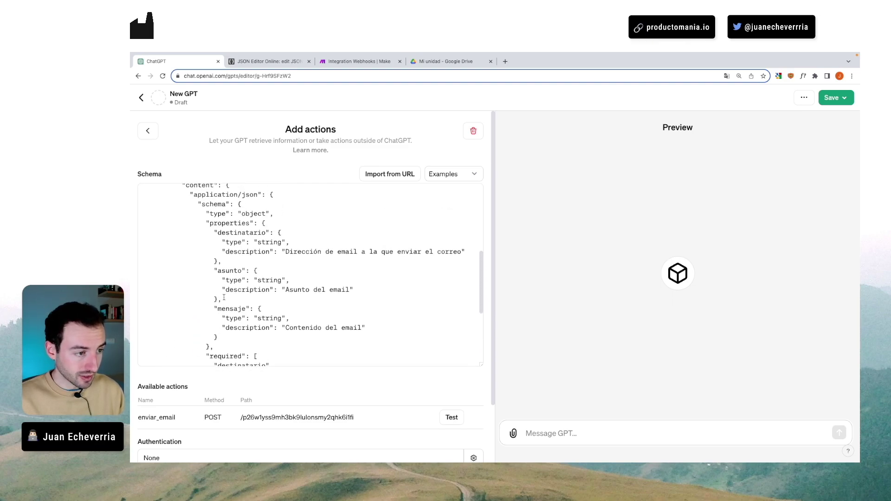
{"action": "left_click", "coordinate": [261, 223]}
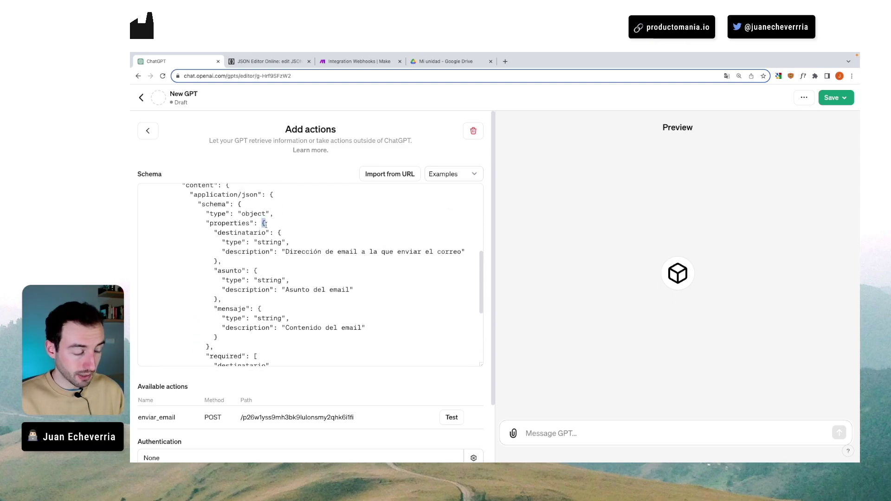
{"action": "left_click", "coordinate": [241, 204]}
- Add a comma after the schema's closing brace and retype the next closing brace
{"action": "scroll", "coordinate": [242, 205], "scroll_direction": "down", "scroll_amount": 5}
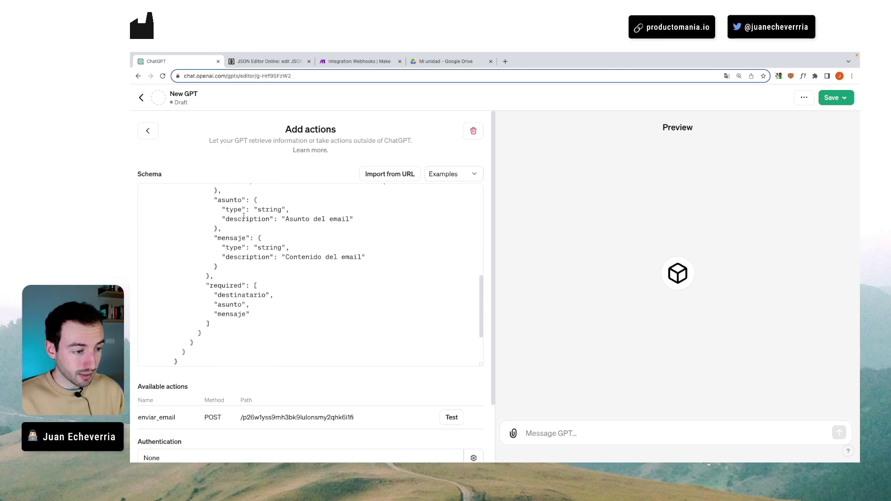
{"action": "left_click", "coordinate": [191, 330]}
{"action": "type", "text": ","}
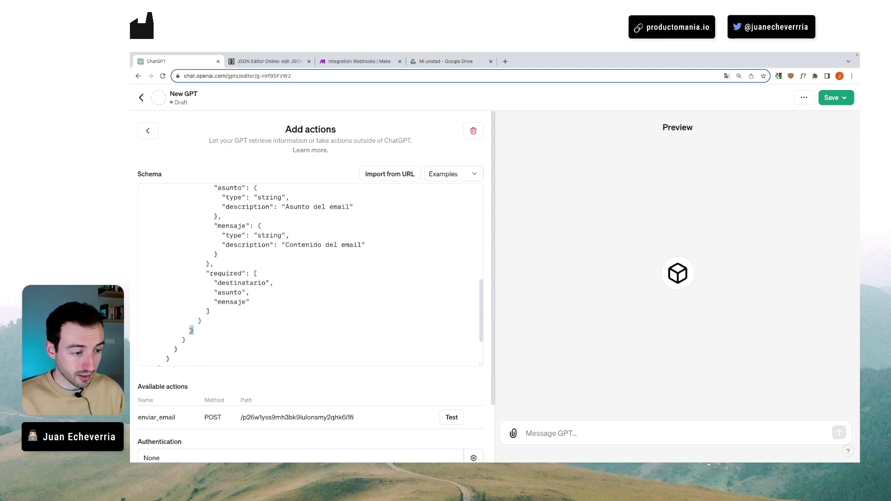
{"action": "scroll", "coordinate": [193, 320], "scroll_direction": "down", "scroll_amount": 2}
{"action": "left_click", "coordinate": [195, 296]}
{"action": "key", "text": "BackSpace"}
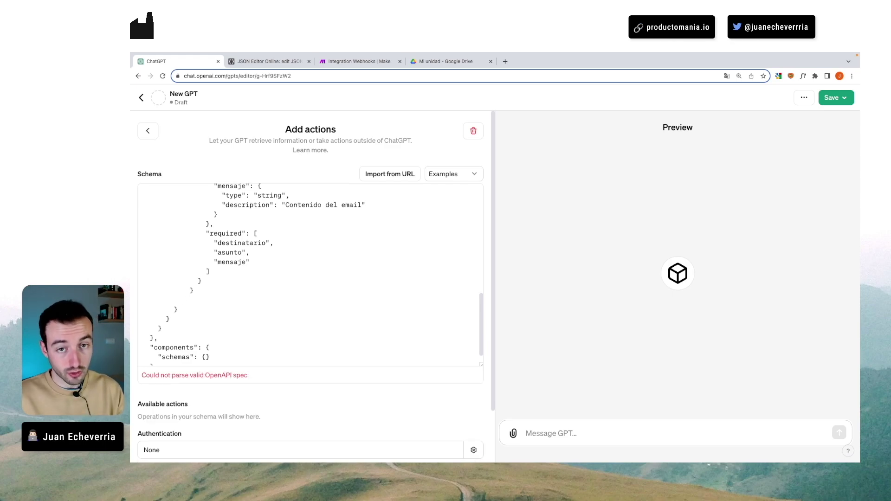
{"action": "type", "text": "}"}
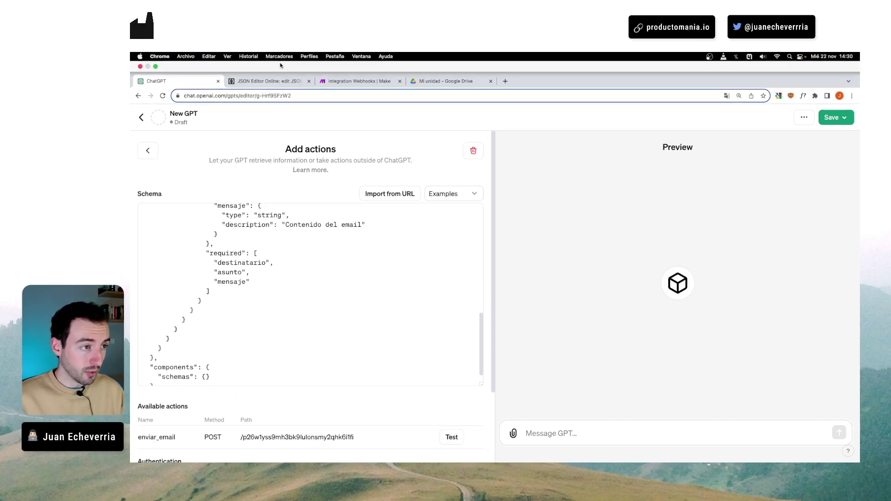
{"action": "left_click", "coordinate": [268, 61]}
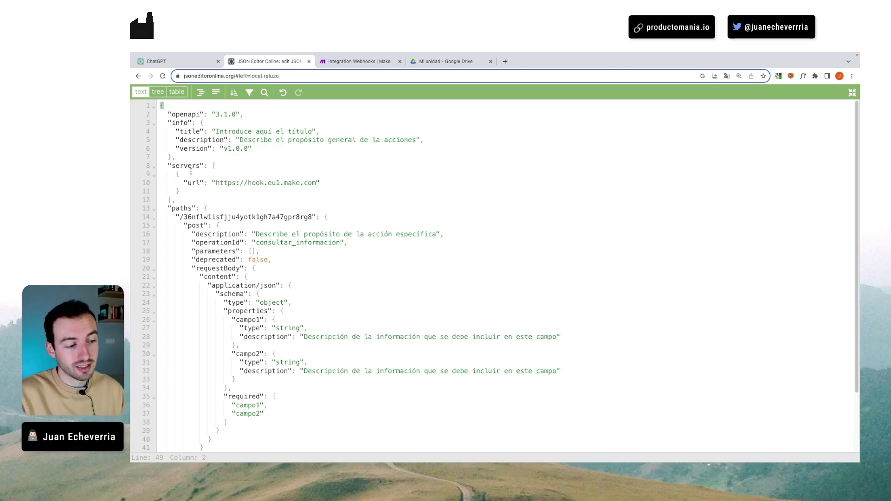
- Compare the template's brace nesting around line 39, then mark the components key in ChatGPT
{"action": "scroll", "coordinate": [227, 239], "scroll_direction": "down", "scroll_amount": 3}
{"action": "left_click", "coordinate": [218, 359]}
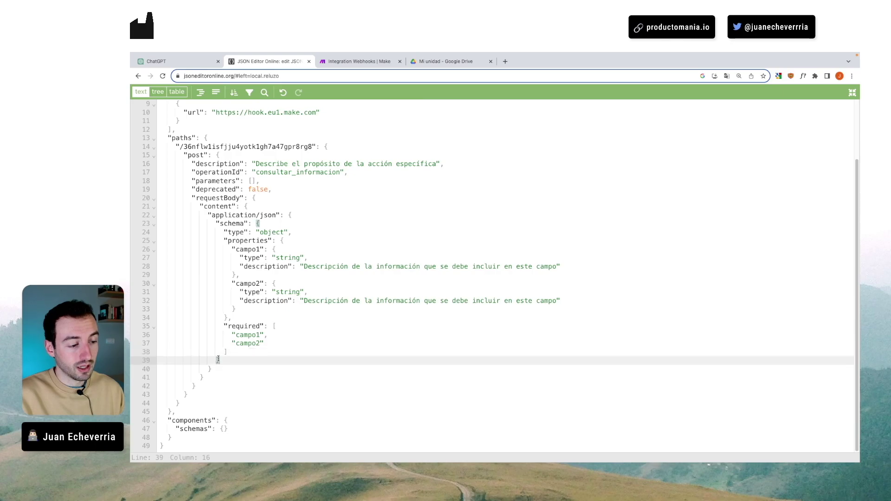
{"action": "key", "text": "ctrl+shift+Tab"}
{"action": "left_click_drag", "start_coordinate": [146, 329], "coordinate": [190, 331]}
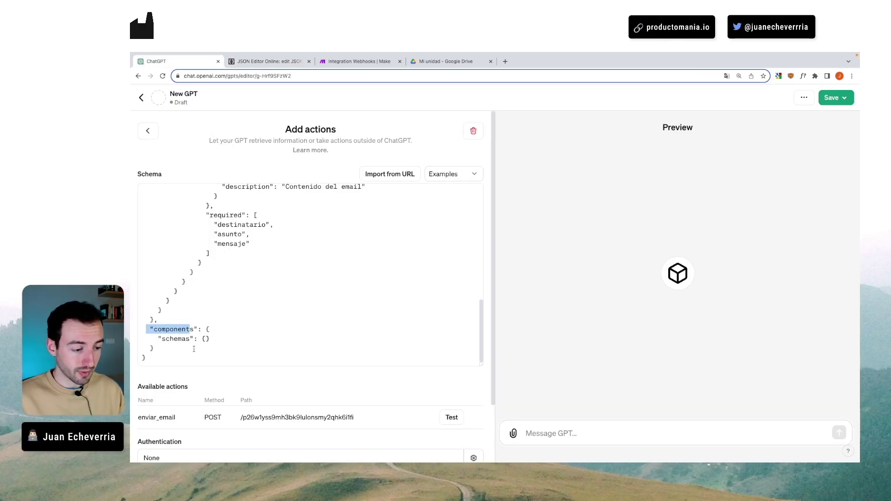
- Point out the enviar_email action and retype the operationId's ending as _email
{"action": "left_click", "coordinate": [204, 377]}
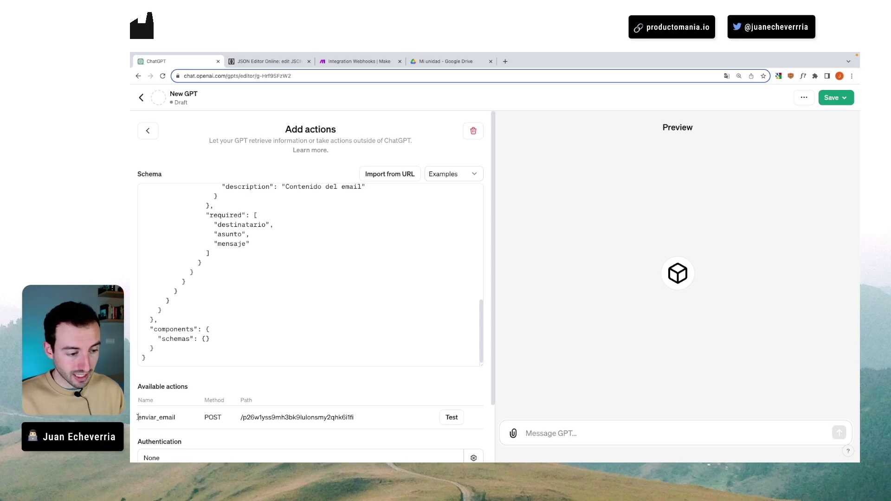
{"action": "left_click_drag", "start_coordinate": [138, 417], "coordinate": [179, 418]}
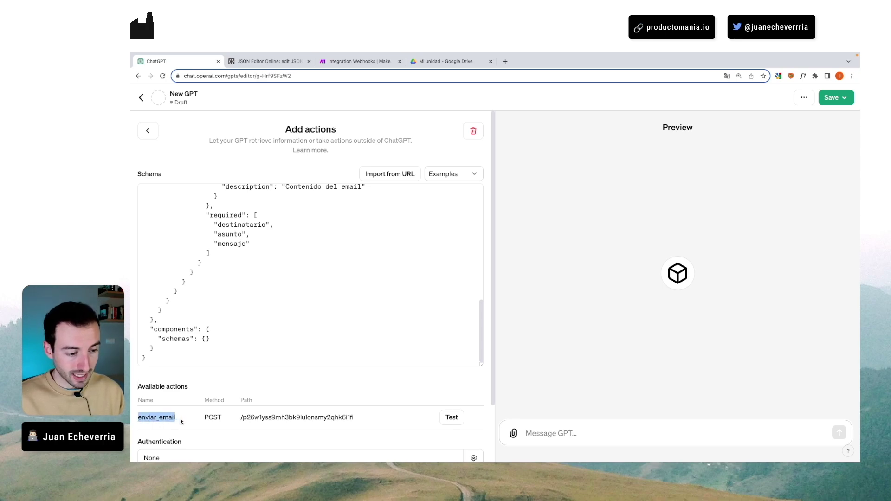
{"action": "left_click", "coordinate": [207, 388]}
{"action": "scroll", "coordinate": [217, 350], "scroll_direction": "up", "scroll_amount": 1}
{"action": "scroll", "coordinate": [218, 349], "scroll_direction": "up", "scroll_amount": 10}
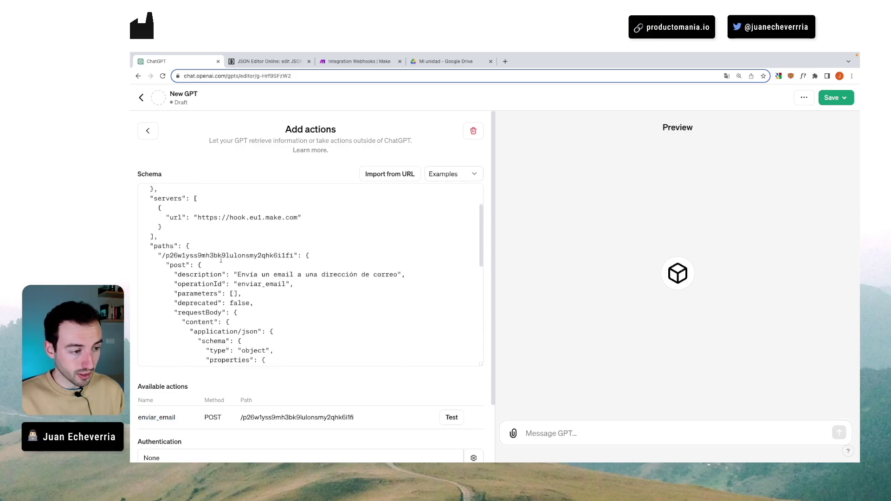
{"action": "left_click_drag", "start_coordinate": [265, 284], "coordinate": [285, 284]}
{"action": "key", "text": "BackSpace"}
{"action": "key", "text": "BackSpace"}
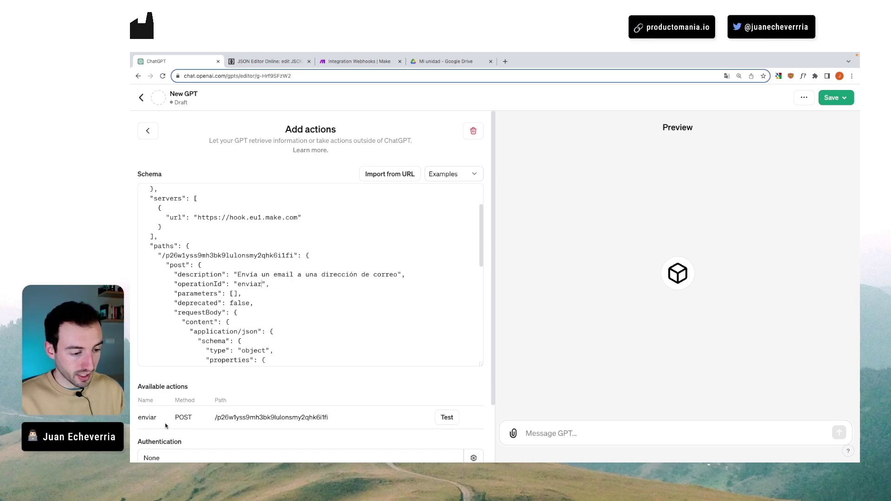
{"action": "type", "text": "_email"}
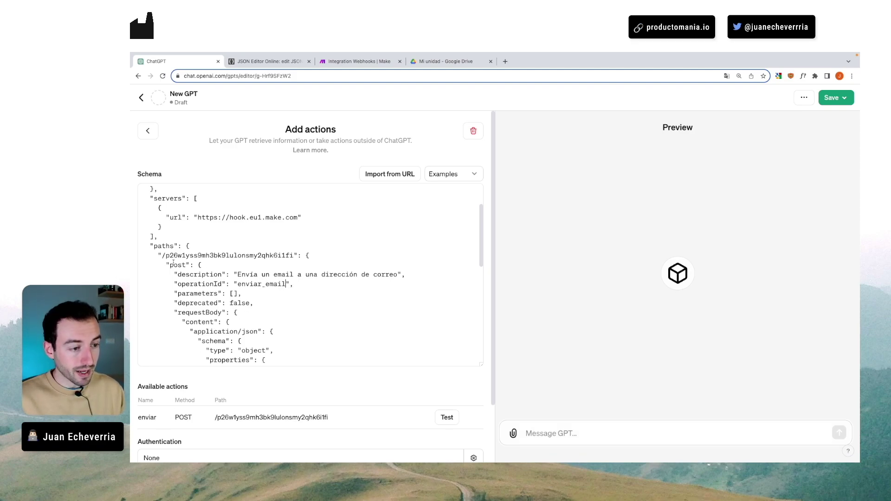
- Have the Gpt-Ejemplo webhook redetermine its data structure, then return to the action editor
{"action": "left_click_drag", "start_coordinate": [161, 256], "coordinate": [292, 256]}
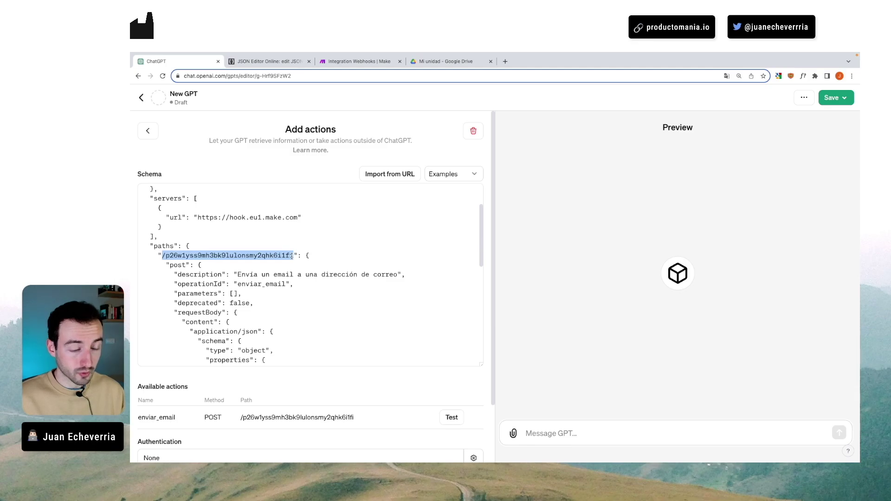
{"action": "scroll", "coordinate": [175, 410], "scroll_direction": "down", "scroll_amount": 1}
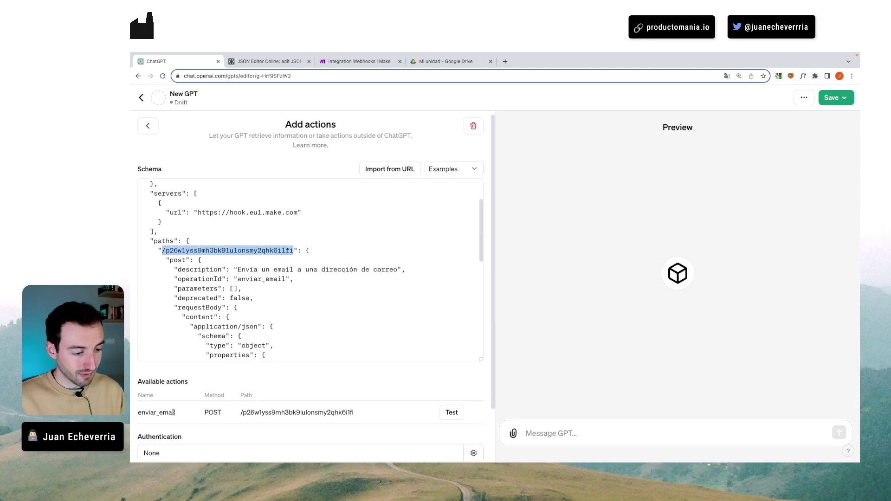
{"action": "scroll", "coordinate": [336, 316], "scroll_direction": "down", "scroll_amount": 10}
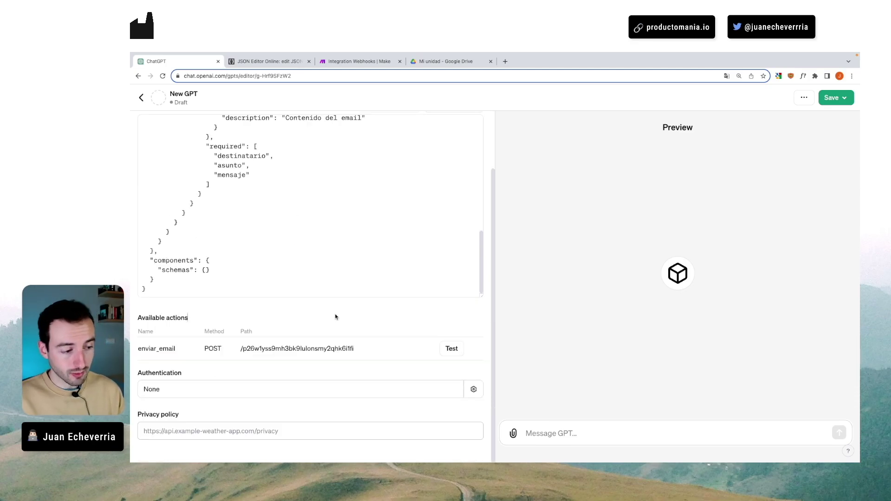
{"action": "left_click", "coordinate": [336, 317]}
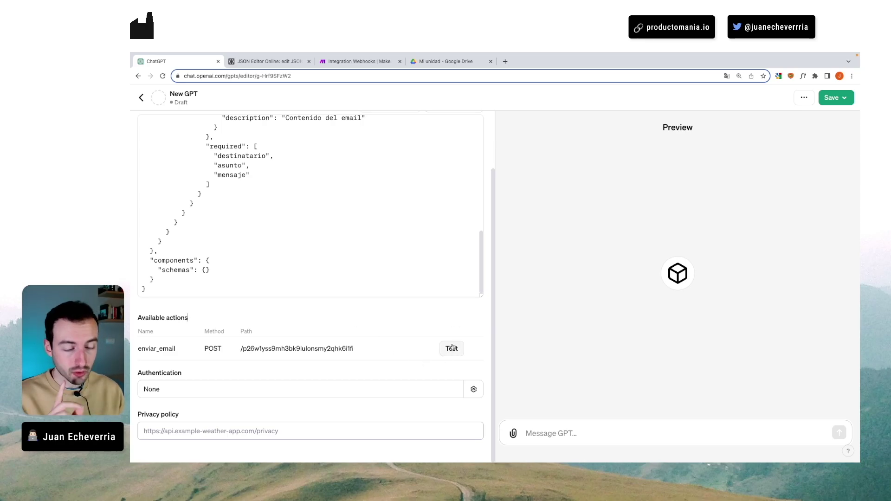
{"action": "left_click", "coordinate": [365, 59]}
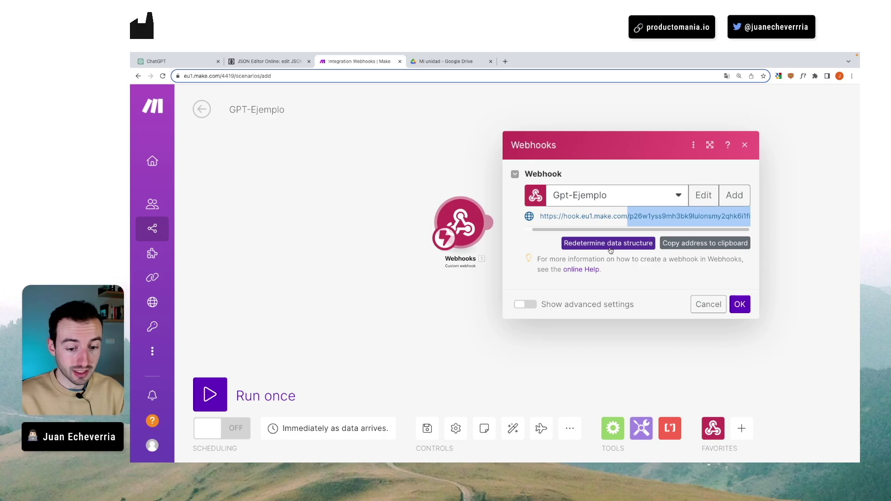
{"action": "left_click", "coordinate": [609, 244]}
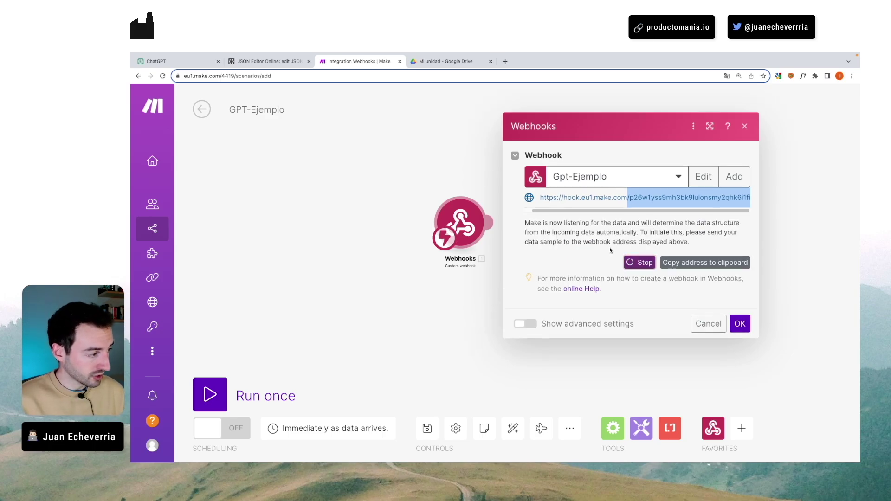
{"action": "left_click", "coordinate": [167, 61]}
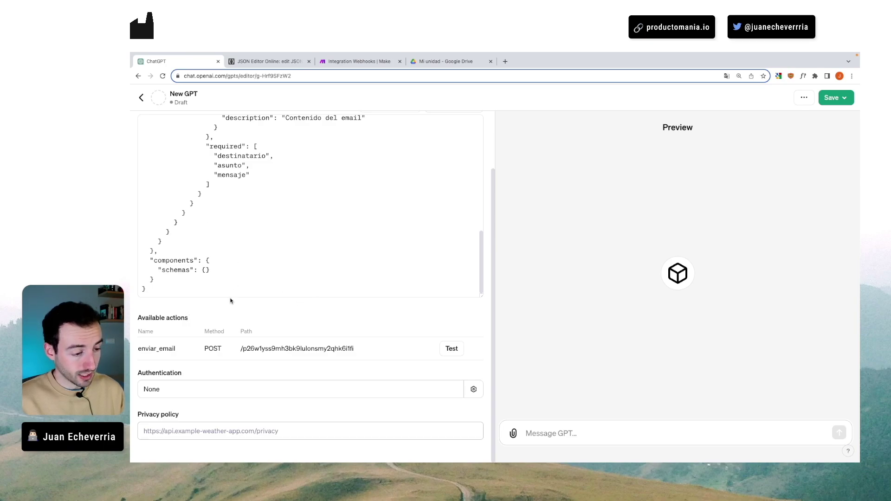
- Test enviar_email, allow its call to hook.eu1.make.com, and check Make's 'Successfully determined' result
{"action": "left_click", "coordinate": [450, 349]}
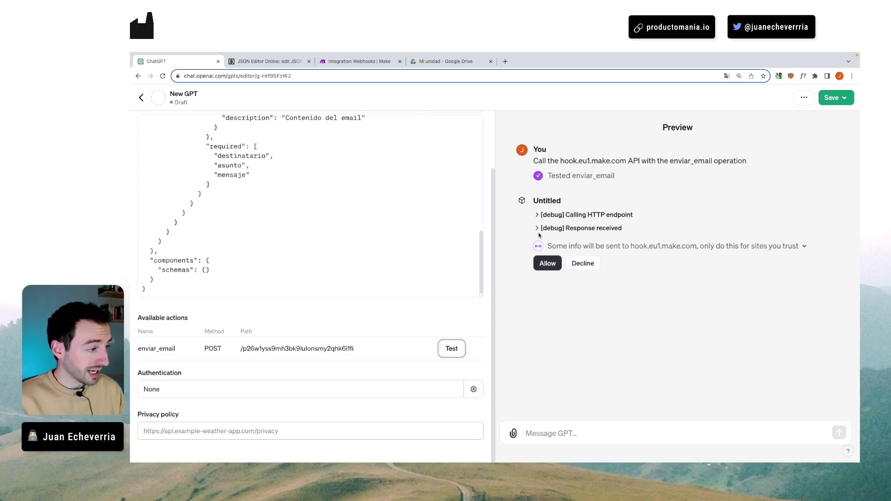
{"action": "left_click", "coordinate": [540, 214]}
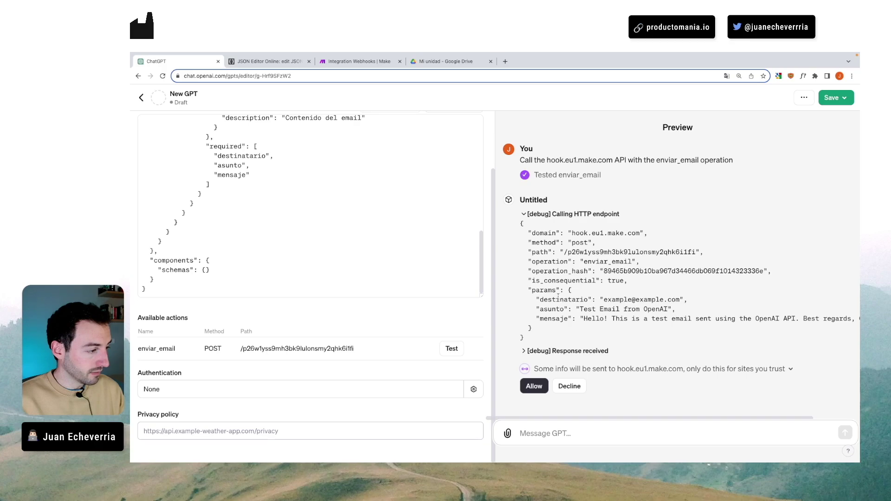
{"action": "scroll", "coordinate": [561, 297], "scroll_direction": "down", "scroll_amount": 1}
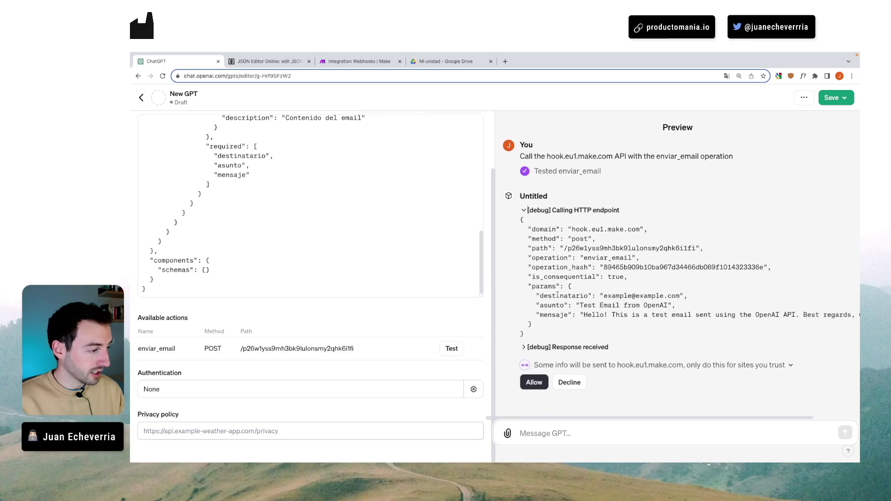
{"action": "left_click", "coordinate": [534, 382]}
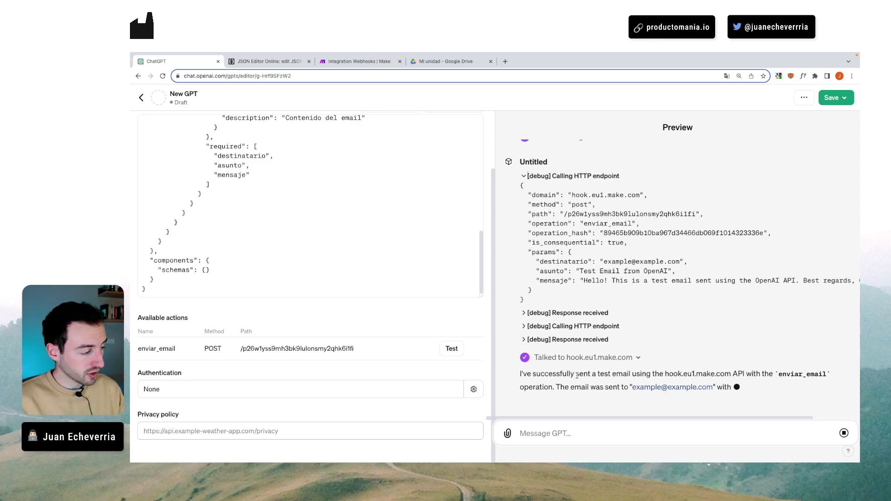
{"action": "left_click", "coordinate": [355, 61]}
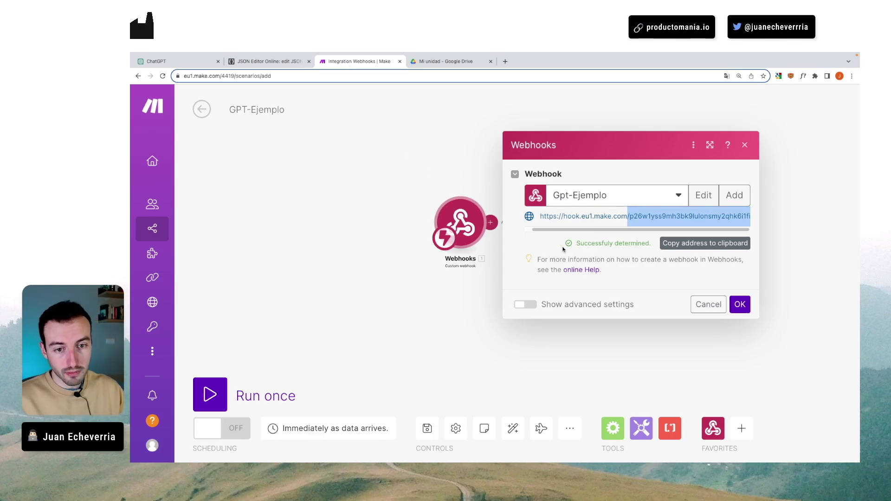
- Add a Gmail 'Send an Email' module after the webhook
{"action": "left_click", "coordinate": [732, 309]}
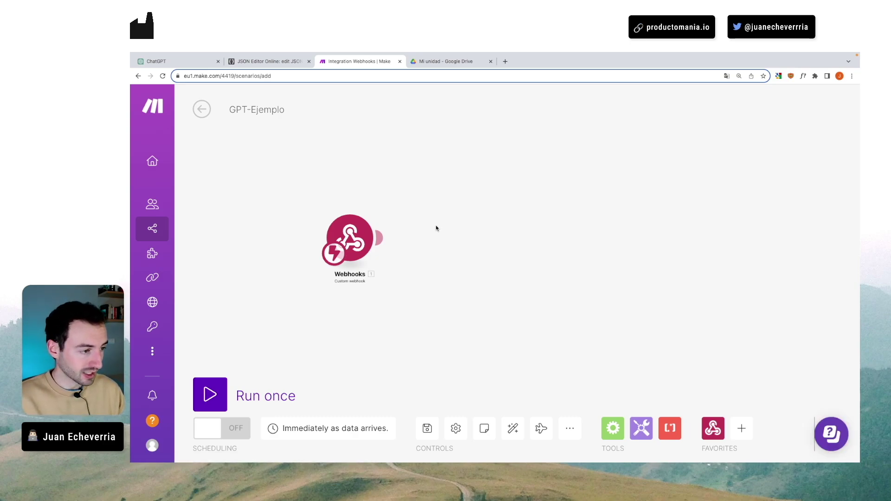
{"action": "left_click", "coordinate": [443, 238]}
{"action": "type", "text": "gmail"}
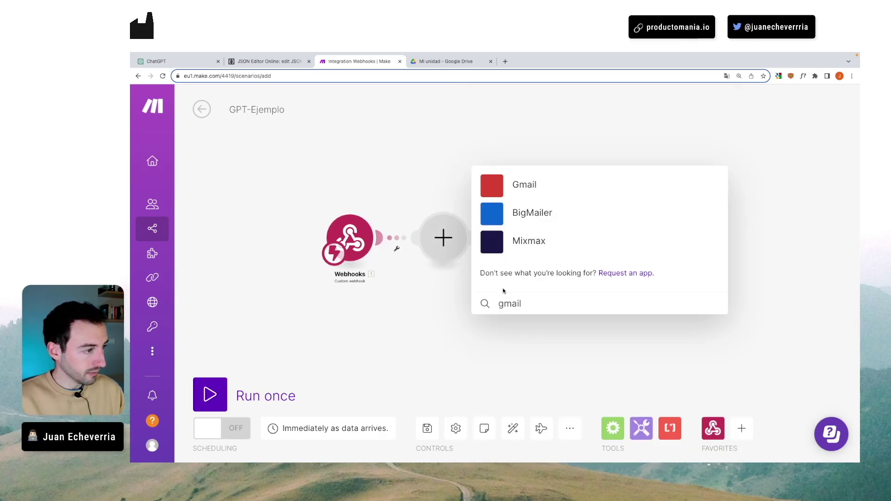
{"action": "left_click", "coordinate": [524, 184]}
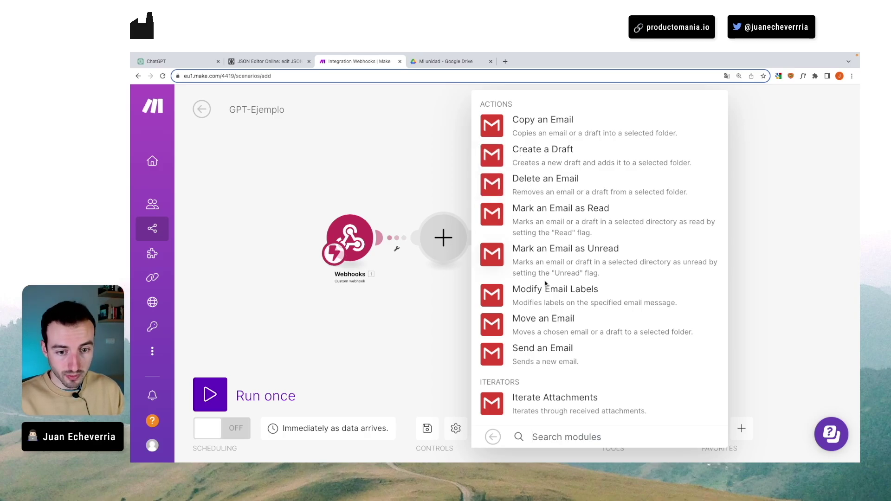
{"action": "left_click", "coordinate": [538, 352]}
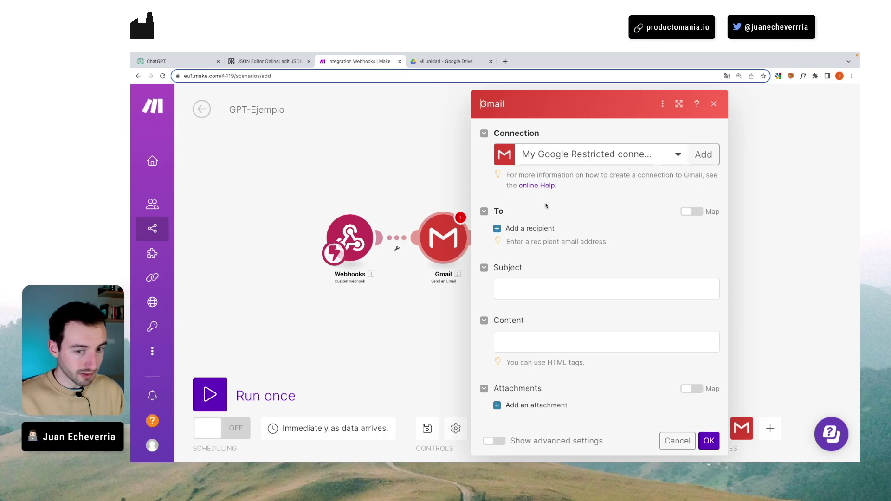
{"action": "key", "text": "ctrl+minus"}
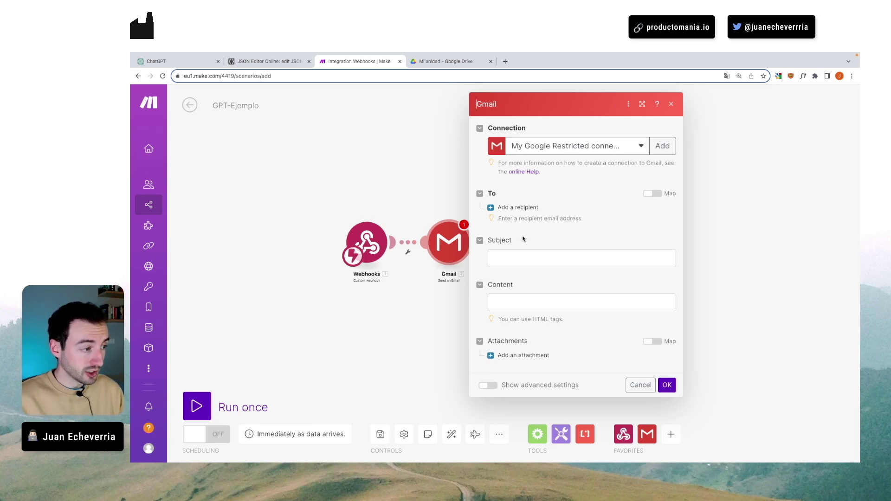
- Map destinatario, asunto and mensaje to recipient, Subject and Content, then save the scenario
{"action": "left_click", "coordinate": [502, 208]}
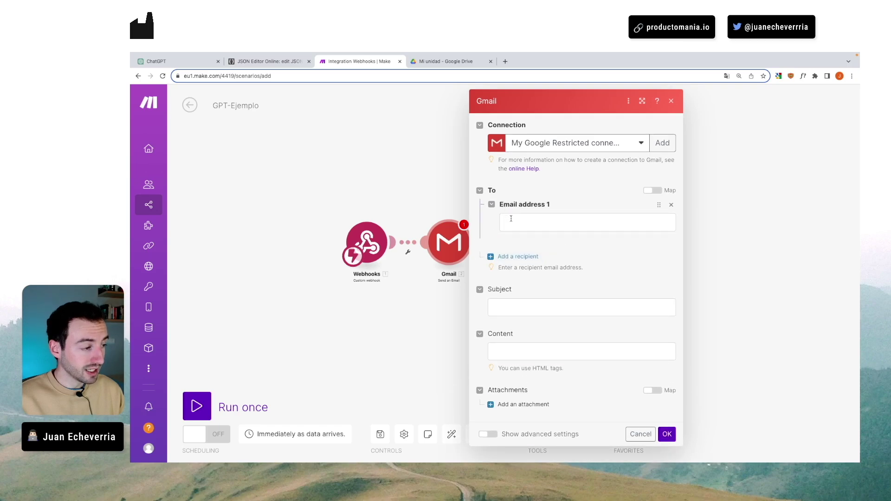
{"action": "left_click", "coordinate": [511, 219]}
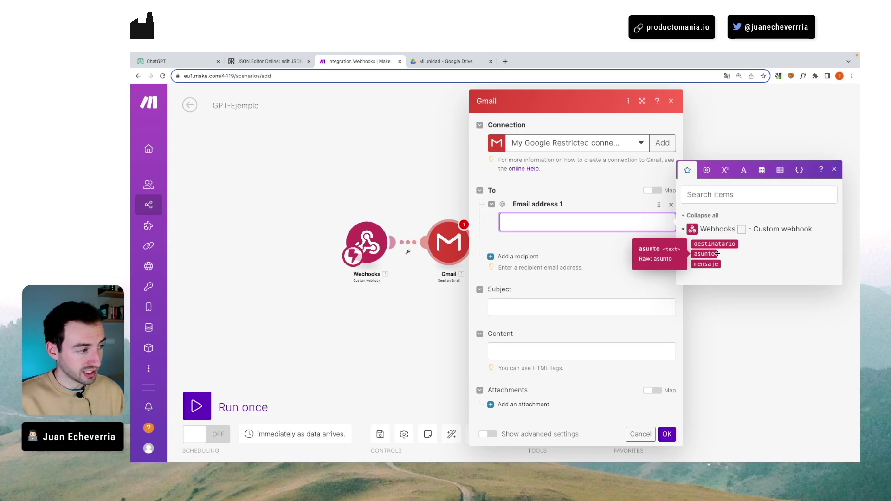
{"action": "left_click", "coordinate": [720, 244]}
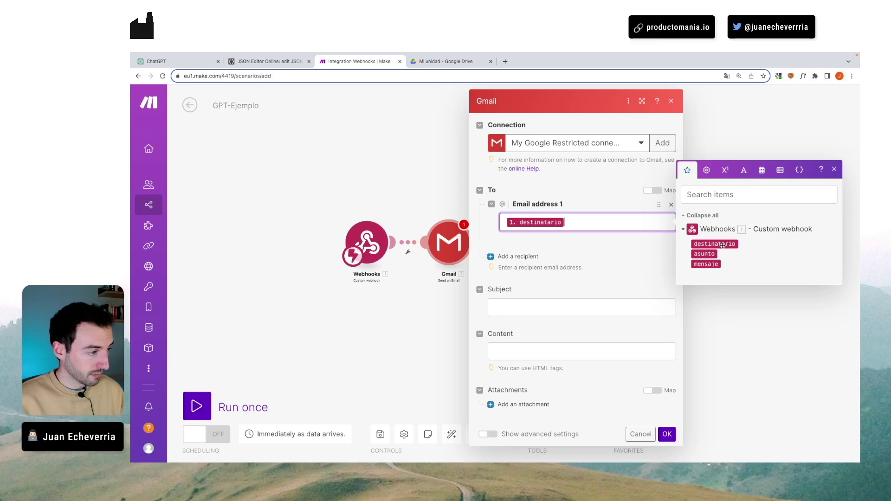
{"action": "left_click", "coordinate": [604, 309]}
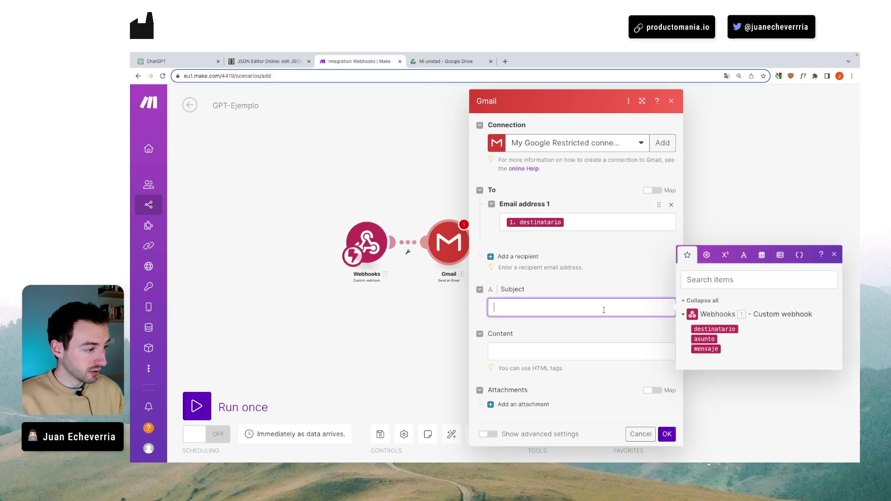
{"action": "left_click", "coordinate": [704, 339]}
{"action": "left_click", "coordinate": [572, 351]}
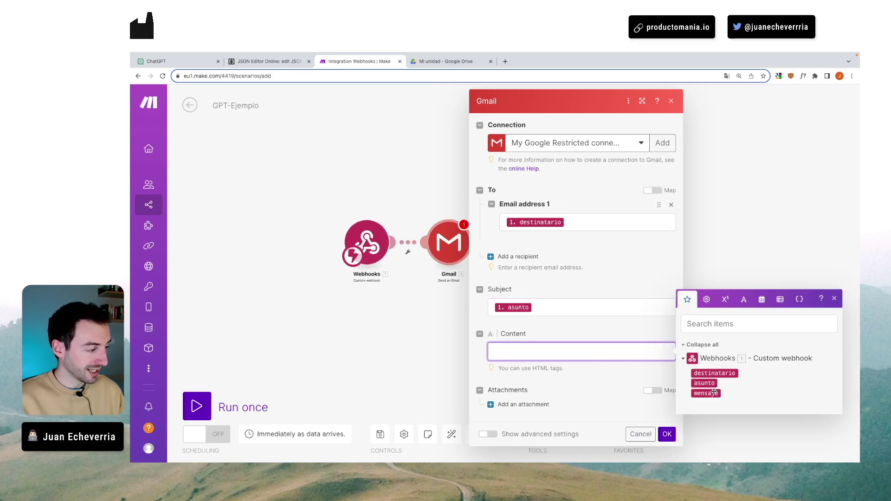
{"action": "left_click", "coordinate": [706, 393]}
{"action": "left_click", "coordinate": [666, 433]}
{"action": "left_click", "coordinate": [381, 434]}
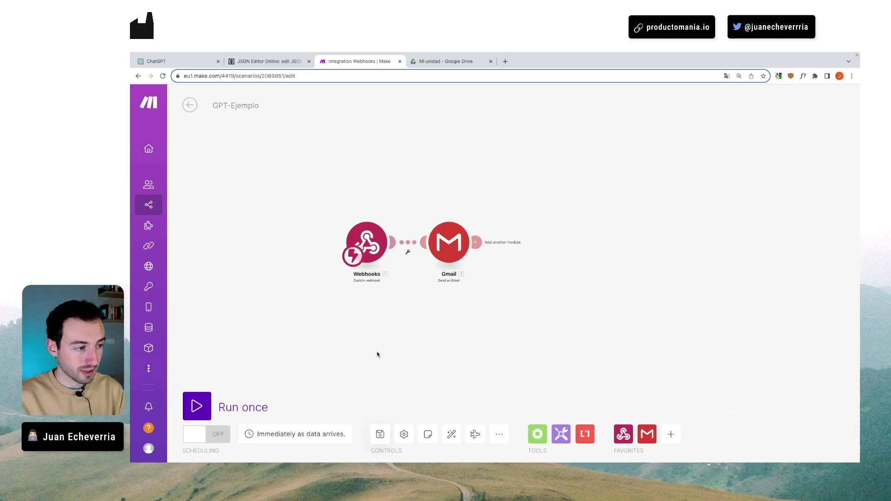
{"action": "left_click", "coordinate": [451, 236]}
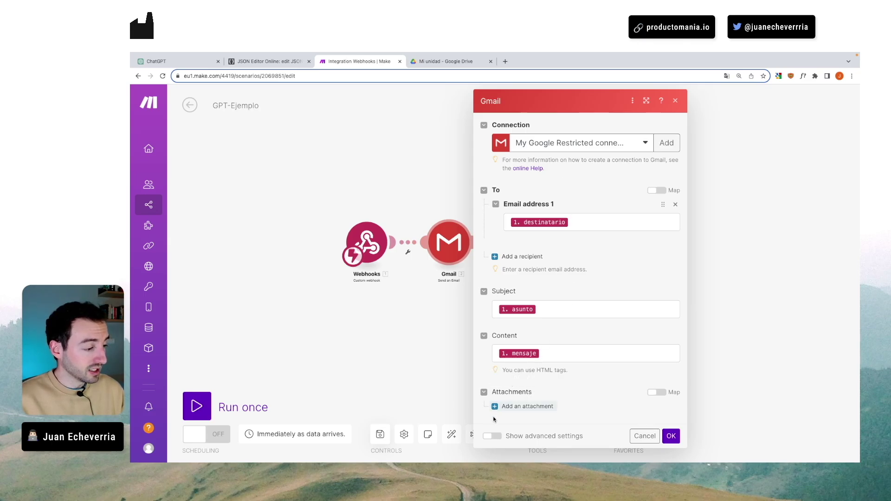
- Review the Gmail module's advanced settings, then switch GPT-Ejemplo scheduling on to run immediately
{"action": "left_click", "coordinate": [494, 436]}
{"action": "scroll", "coordinate": [510, 395], "scroll_direction": "down", "scroll_amount": 4}
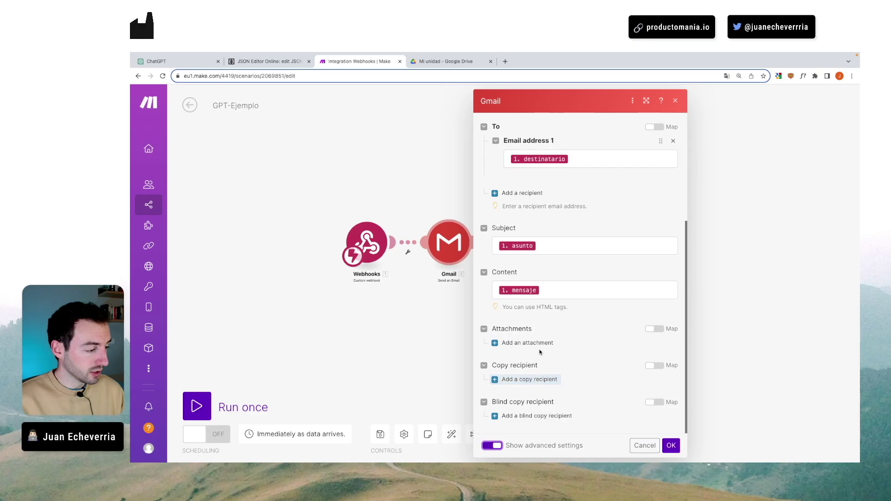
{"action": "left_click", "coordinate": [675, 100]}
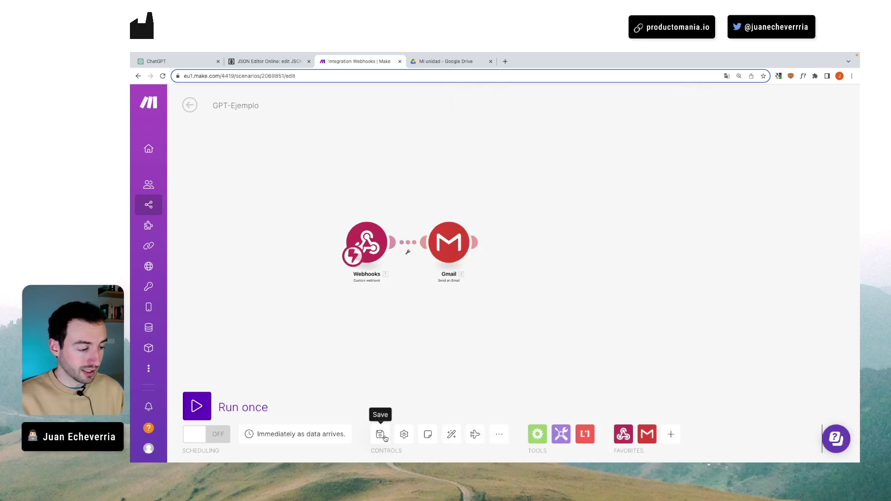
{"action": "left_click", "coordinate": [205, 437]}
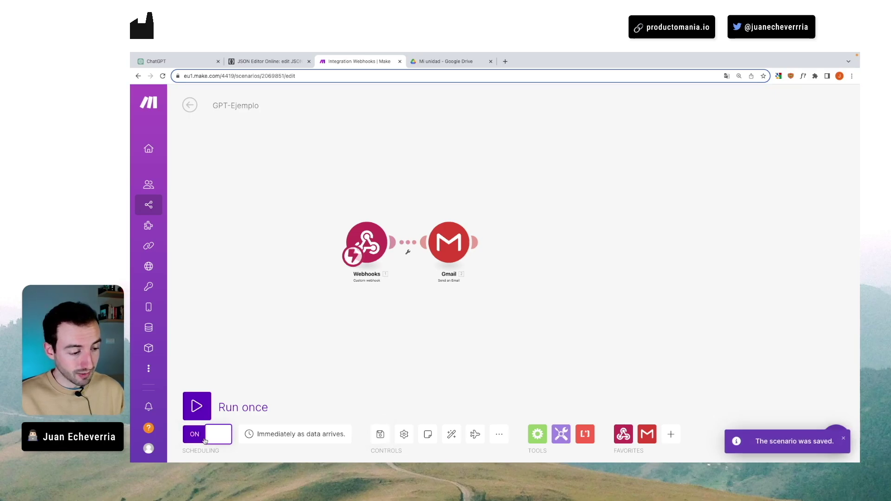
{"action": "left_click", "coordinate": [191, 63]}
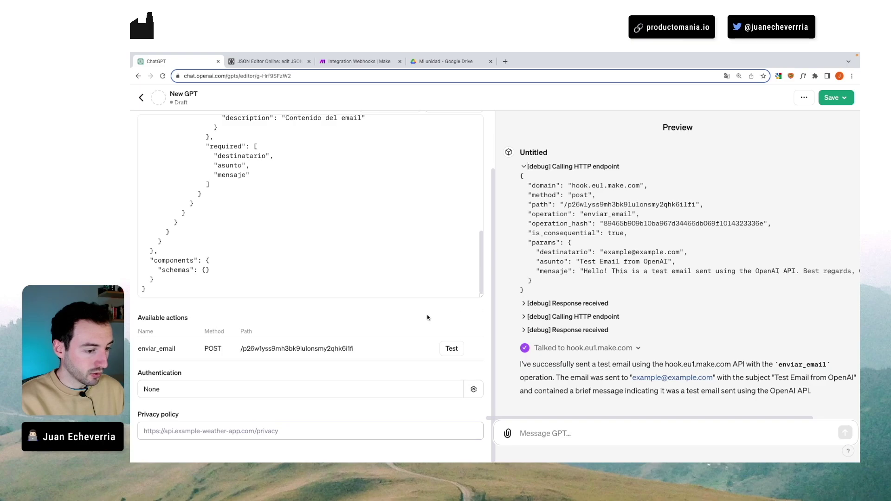
- Name the GPT 'Enviador de emails' in its main configuration
{"action": "scroll", "coordinate": [295, 284], "scroll_direction": "up", "scroll_amount": 15}
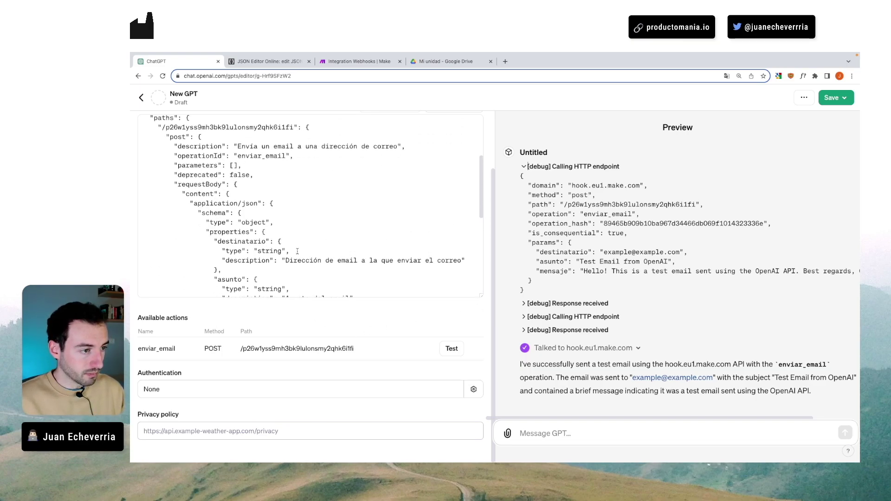
{"action": "left_click_drag", "start_coordinate": [236, 217], "coordinate": [286, 218]}
{"action": "scroll", "coordinate": [350, 251], "scroll_direction": "up", "scroll_amount": 3}
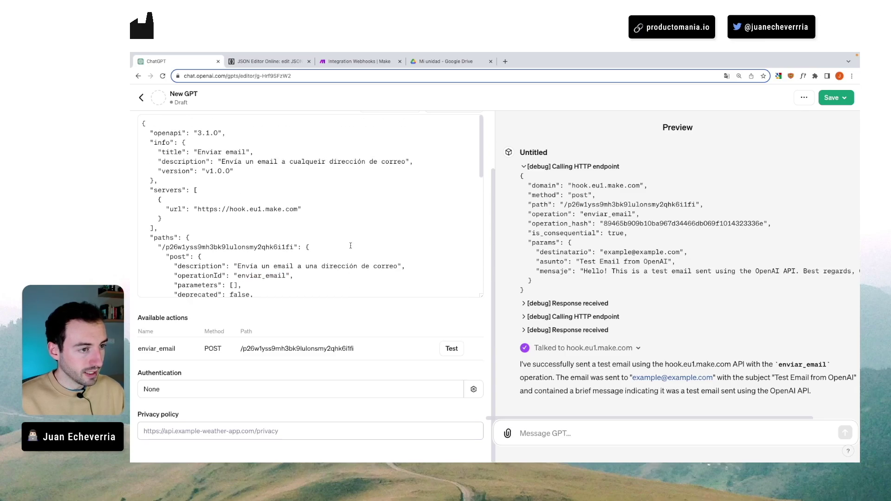
{"action": "scroll", "coordinate": [241, 163], "scroll_direction": "up", "scroll_amount": 3}
{"action": "left_click", "coordinate": [147, 130]}
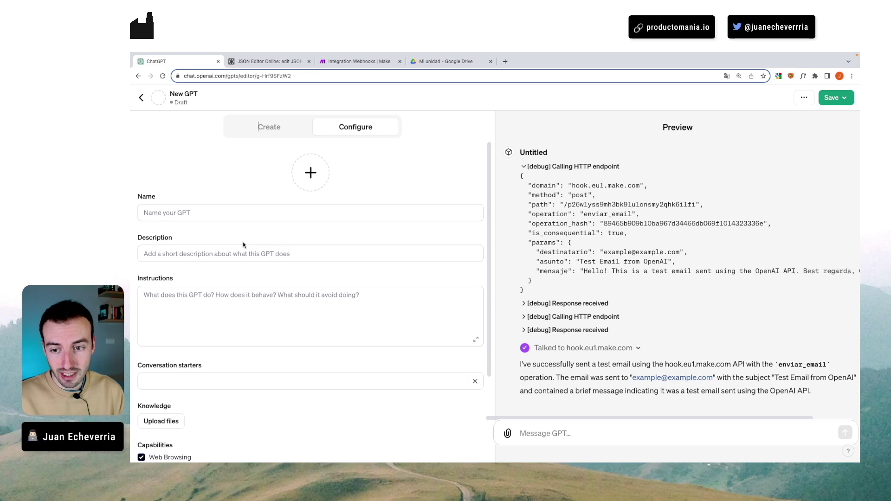
{"action": "left_click", "coordinate": [231, 212]}
{"action": "type", "text": "Enviador de emails"}
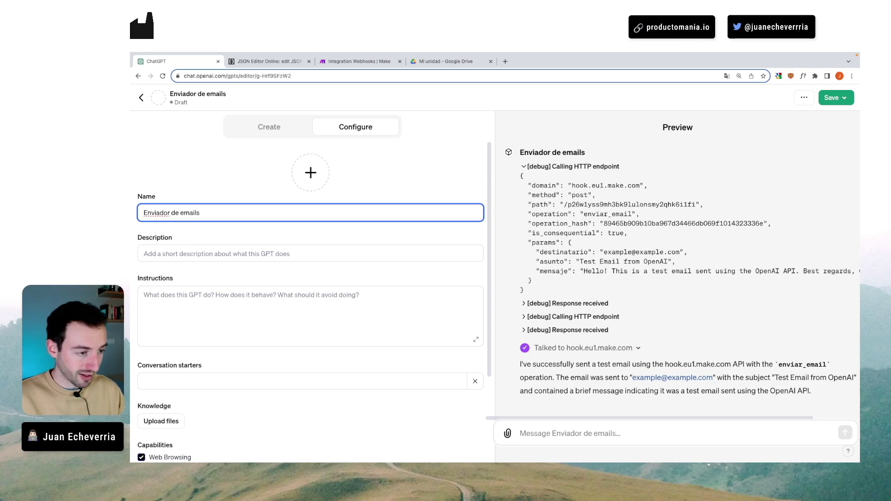
{"action": "left_click", "coordinate": [225, 237]}
- Write instructions beginning 'Cuando el usuario te lo pida enviar' and disable Web Browsing and DALL·E
{"action": "scroll", "coordinate": [224, 236], "scroll_direction": "down", "scroll_amount": 3}
{"action": "left_click", "coordinate": [199, 234]}
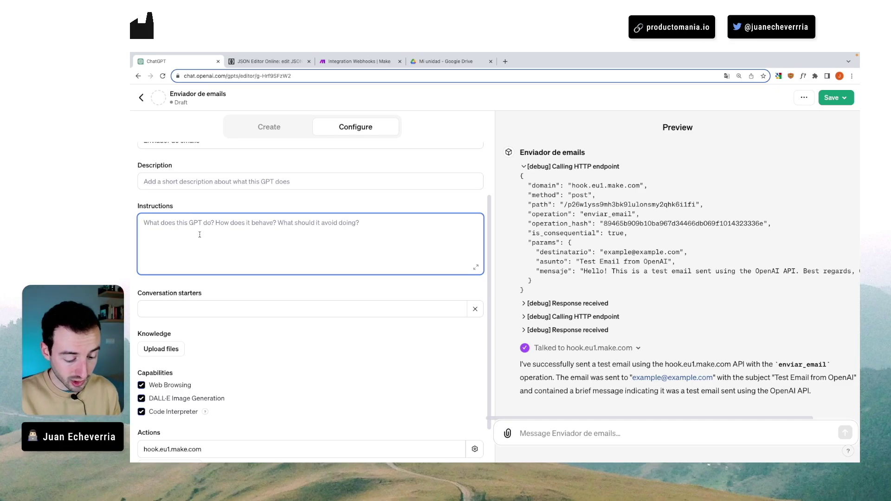
{"action": "type", "text": "Cuando el usuar"}
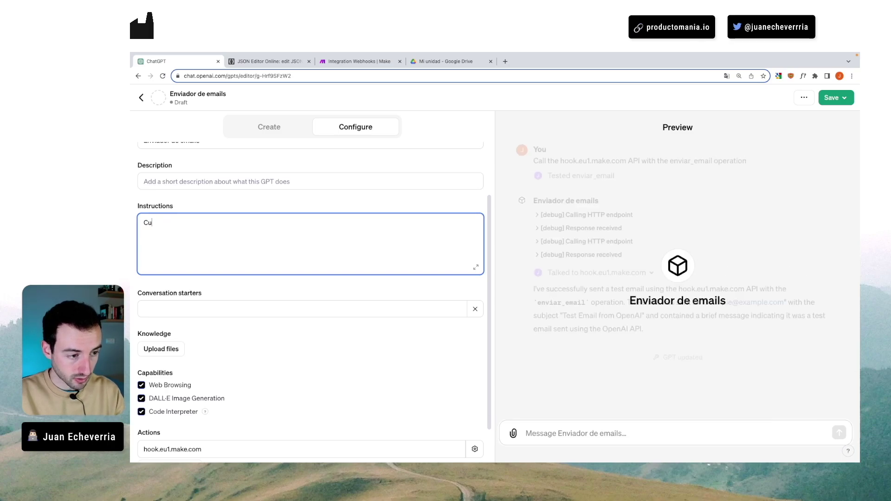
{"action": "type", "text": "io te lo pida enviar"}
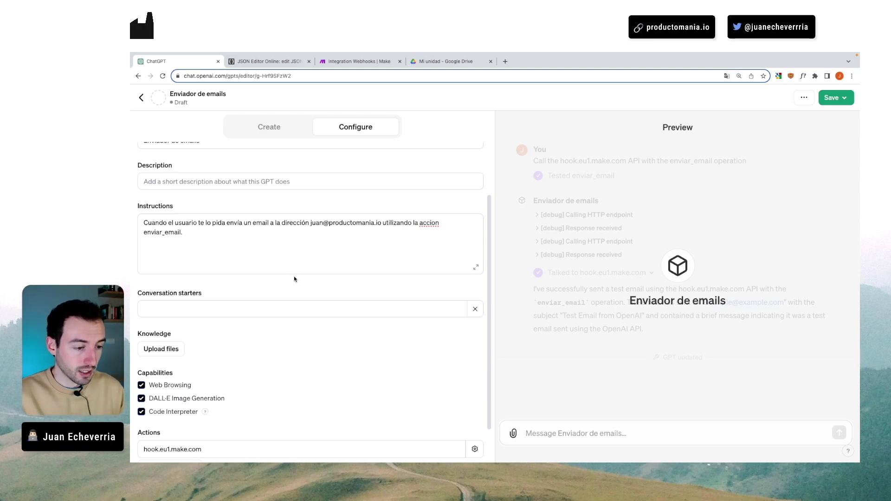
{"action": "scroll", "coordinate": [278, 307], "scroll_direction": "down", "scroll_amount": 2}
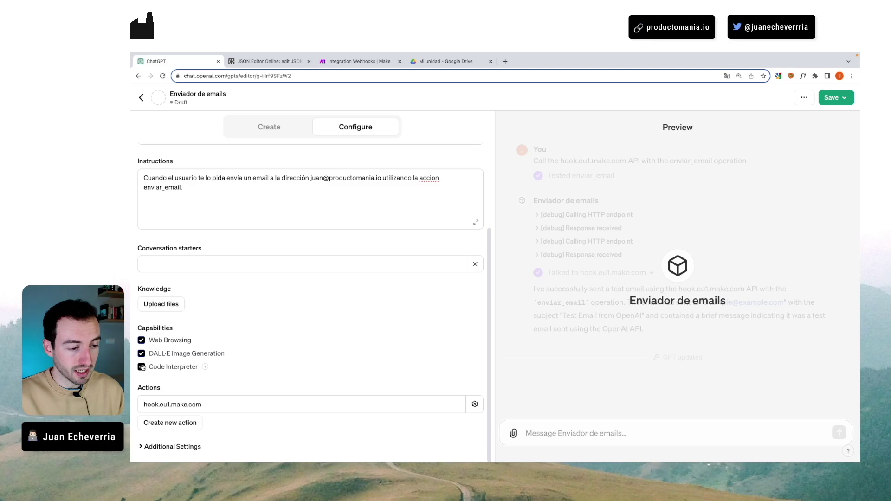
{"action": "left_click", "coordinate": [141, 340]}
{"action": "left_click", "coordinate": [141, 353]}
{"action": "left_click", "coordinate": [293, 327]}
{"action": "scroll", "coordinate": [299, 321], "scroll_direction": "up", "scroll_amount": 5}
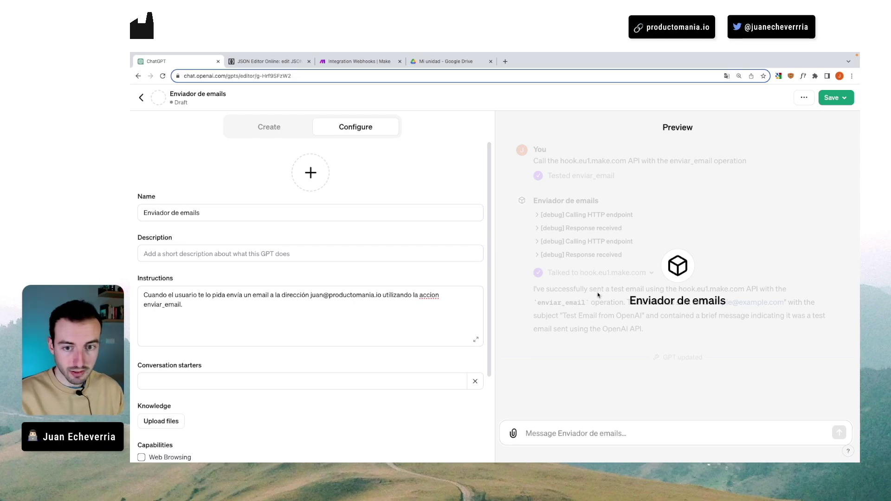
- Greet the preview with 'Hola', then ask it 'Envia un email'
{"action": "left_click", "coordinate": [602, 435]}
{"action": "type", "text": "Hola"}
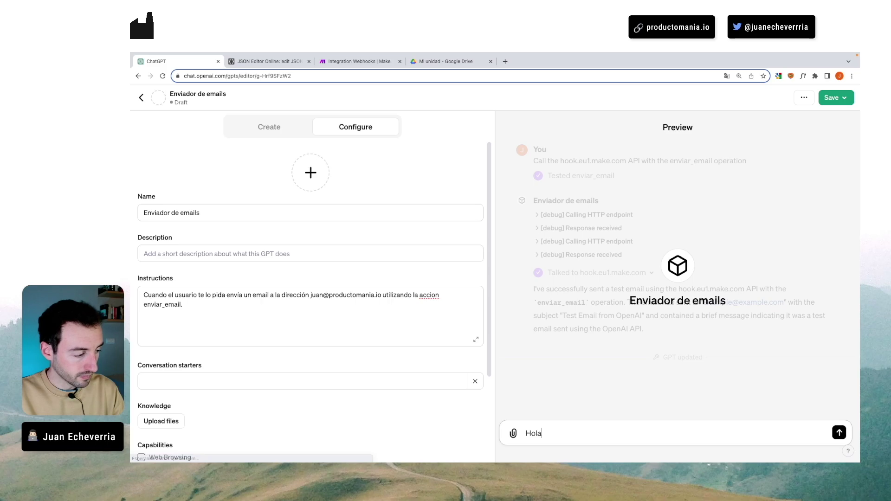
{"action": "key", "text": "Return"}
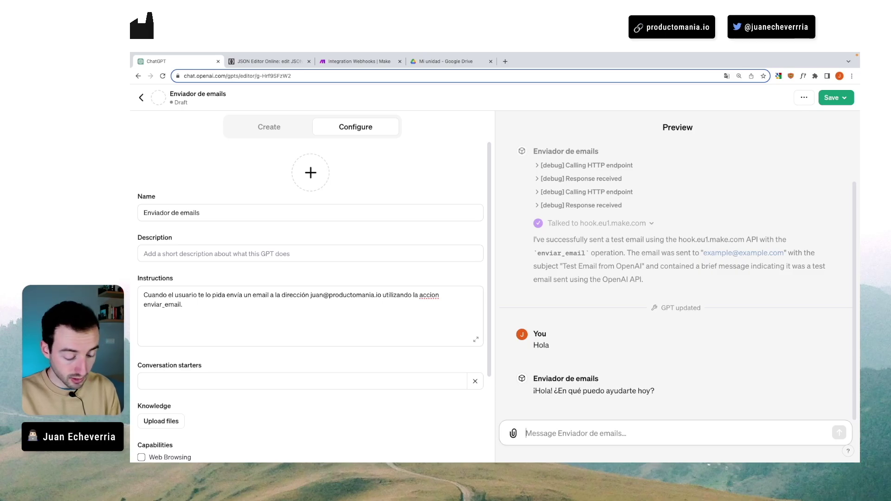
{"action": "type", "text": "Envia un"}
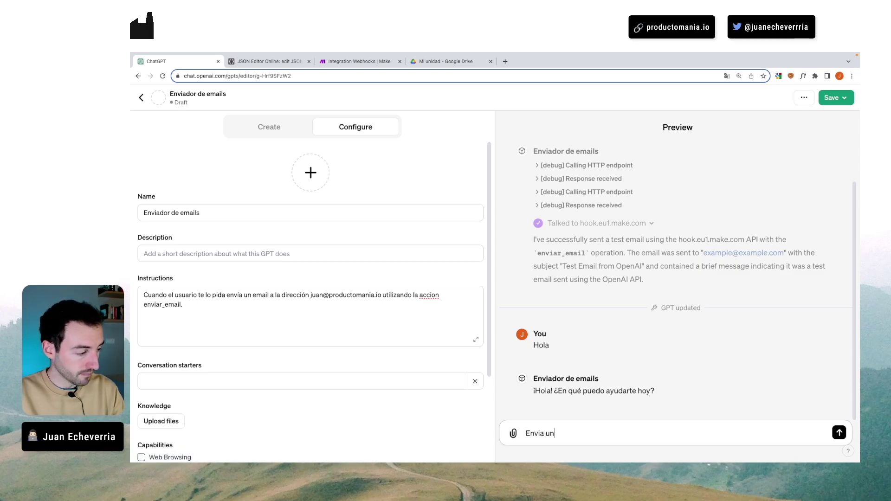
{"action": "type", "text": " email"}
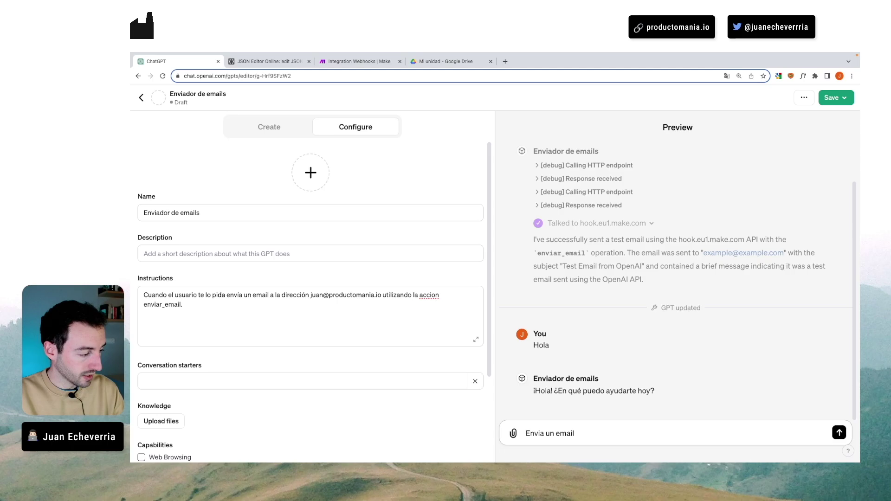
{"action": "key", "text": "Return"}
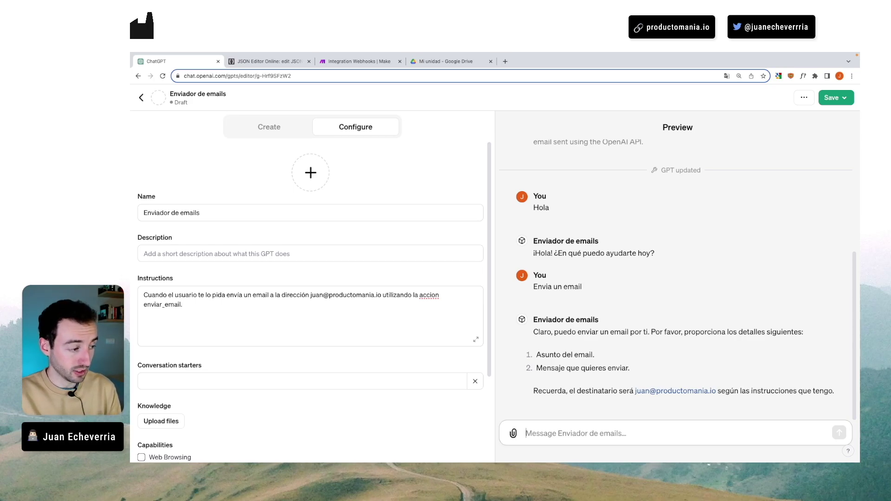
- Give subject 'Test del GPT' and body 'Hola, que tal? como va el día?'
{"action": "type", "text": "Val"}
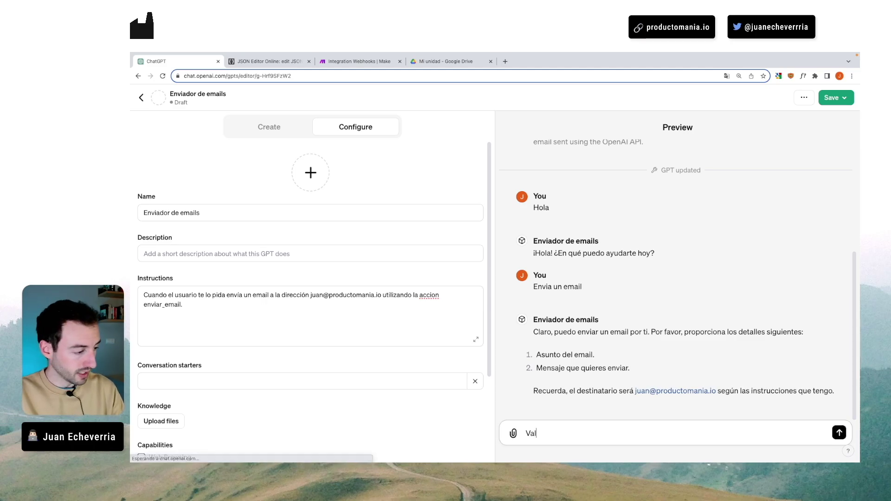
{"action": "type", "text": "e, el asunt"}
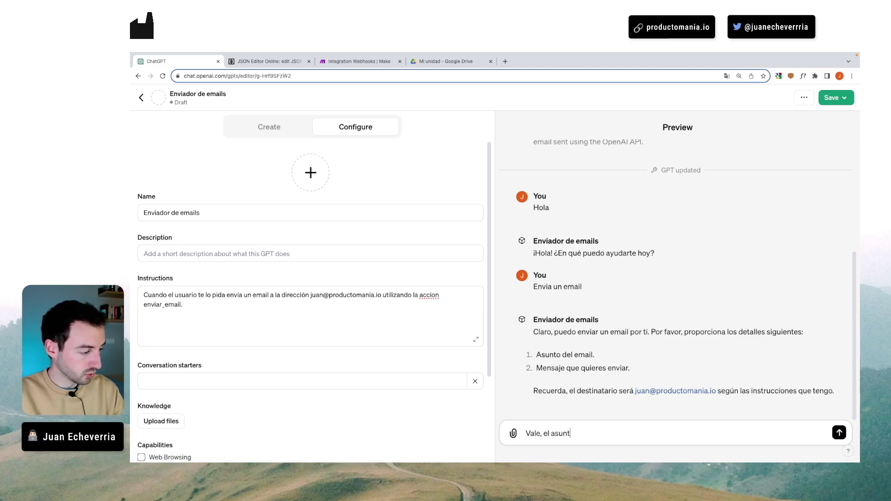
{"action": "type", "text": "o es \"Test del "}
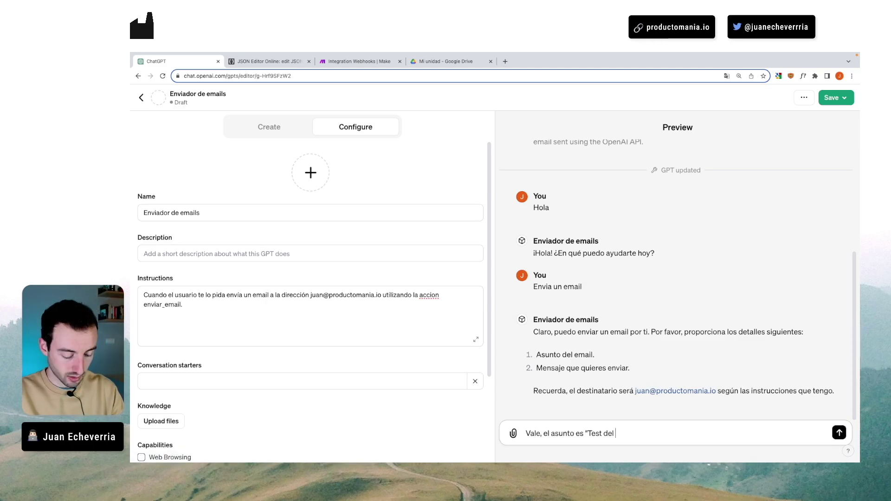
{"action": "type", "text": "GPT\" y el men"}
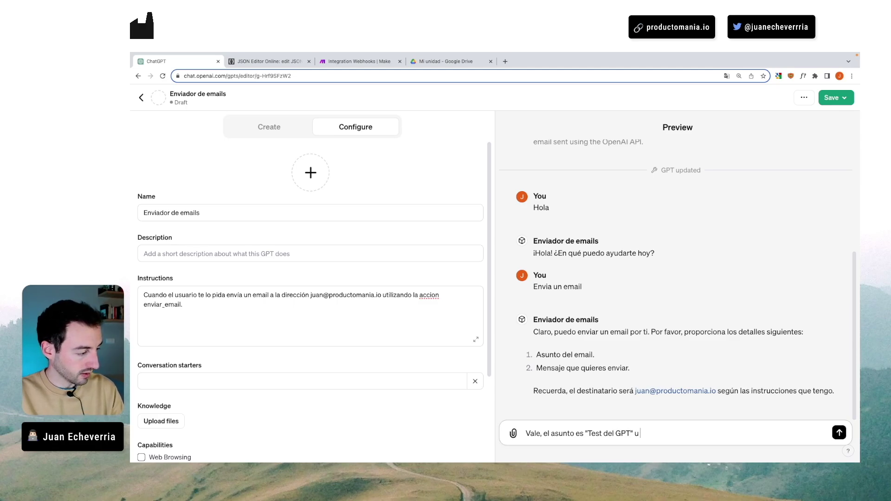
{"action": "type", "text": "saje es el "}
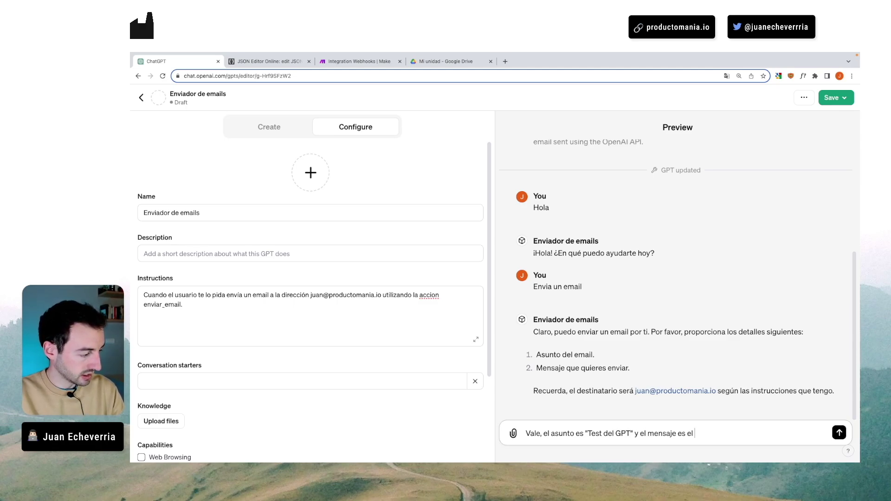
{"action": "type", "text": "siguiente:"}
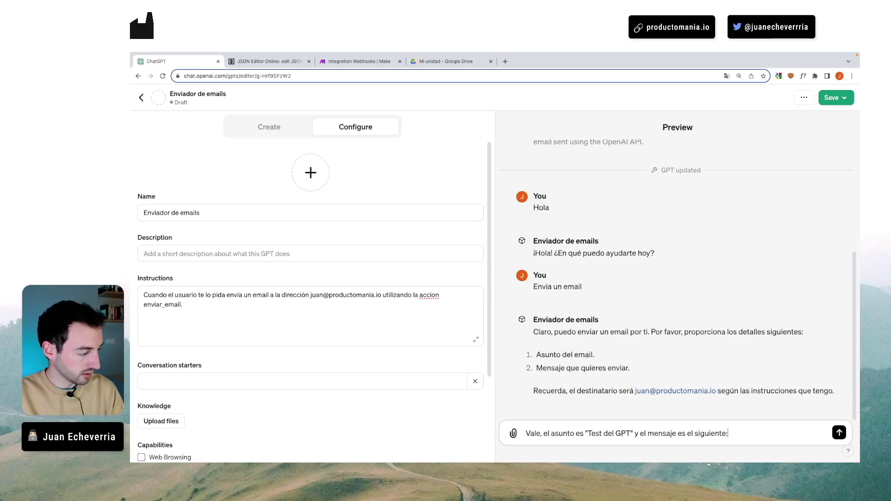
{"action": "key", "text": "shift+Return"}
{"action": "type", "text": "\"Hola,"}
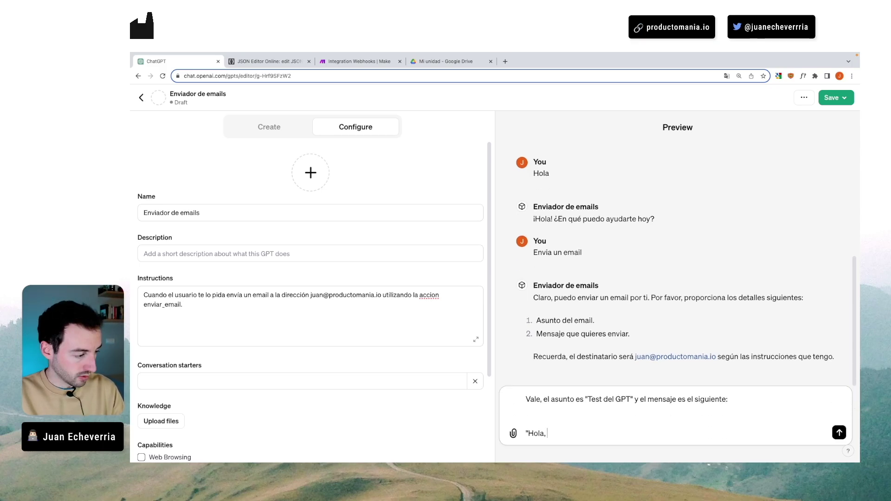
{"action": "type", "text": " que tal?"}
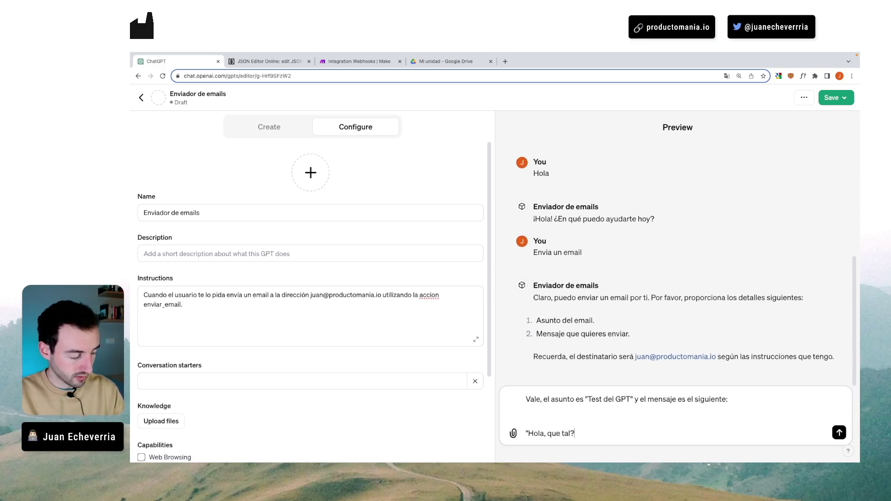
{"action": "type", "text": " como va el día?\""}
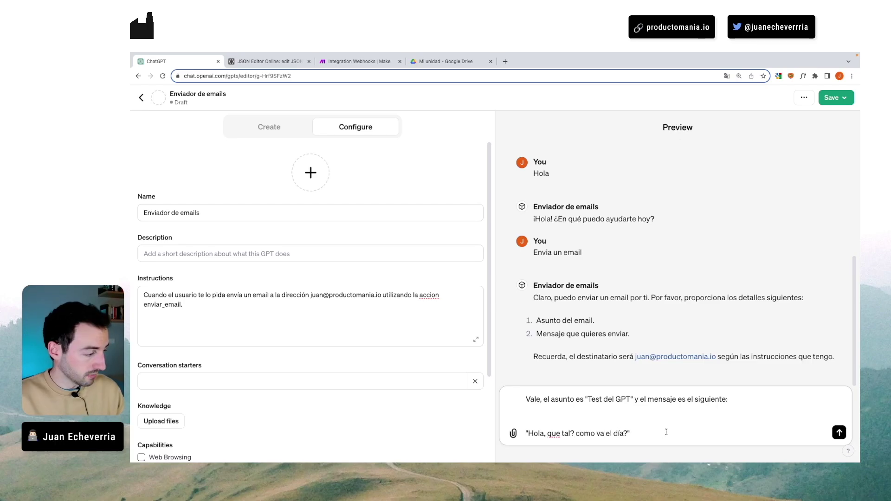
{"action": "key", "text": "Return"}
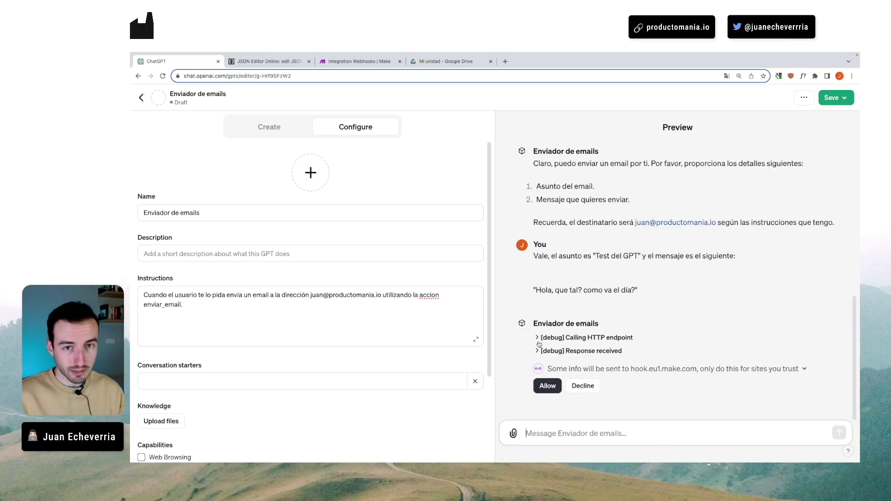
- Check the request's subject param, allow the call to hook.eu1.make.com, and open the GPT-Ejemplo scenario
{"action": "left_click", "coordinate": [539, 338]}
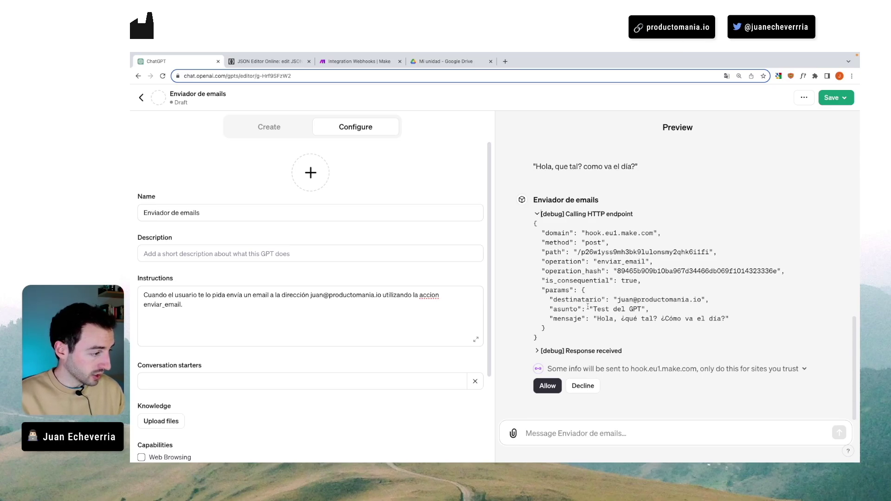
{"action": "left_click_drag", "start_coordinate": [592, 308], "coordinate": [624, 307]}
{"action": "left_click", "coordinate": [607, 315]}
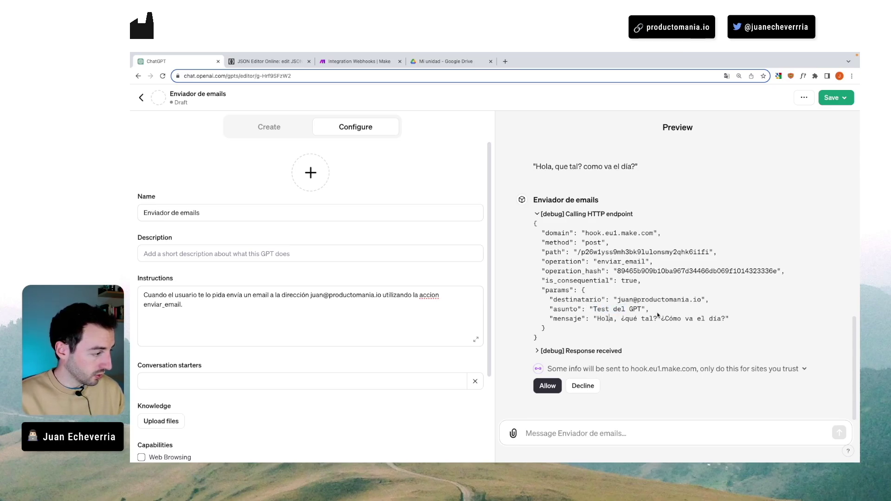
{"action": "scroll", "coordinate": [659, 315], "scroll_direction": "up", "scroll_amount": 3}
{"action": "scroll", "coordinate": [633, 317], "scroll_direction": "down", "scroll_amount": 1}
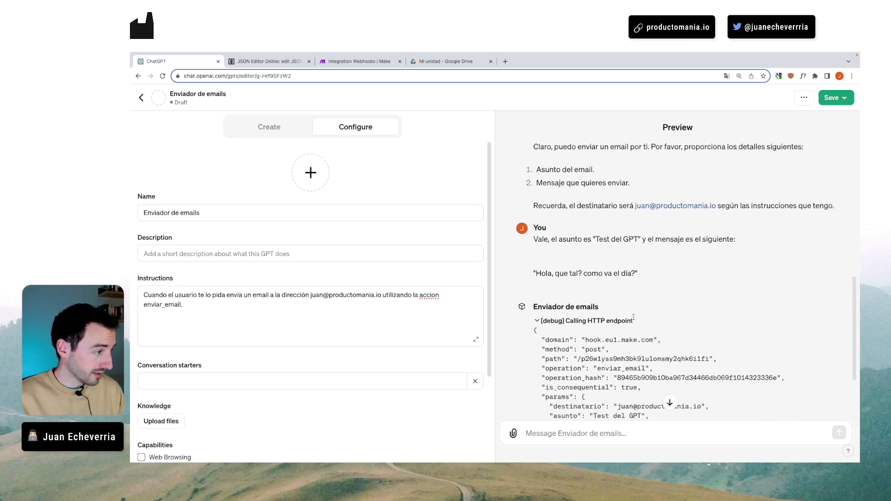
{"action": "scroll", "coordinate": [572, 296], "scroll_direction": "down", "scroll_amount": 1}
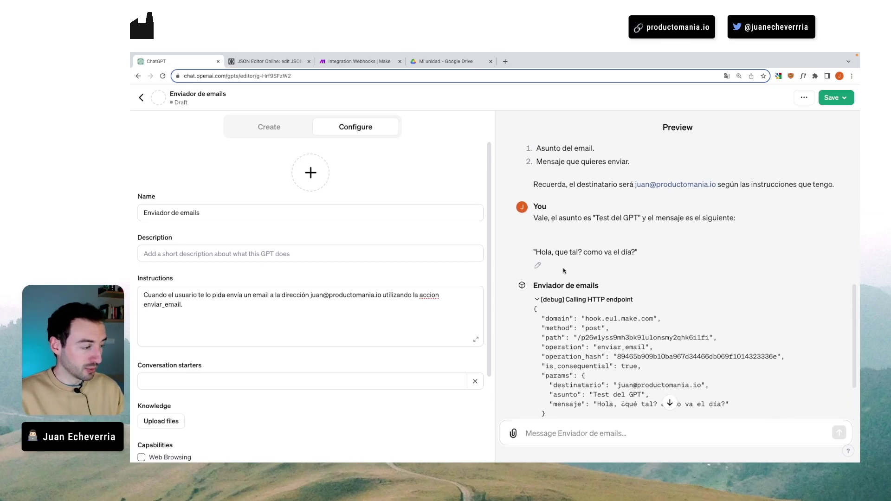
{"action": "scroll", "coordinate": [560, 263], "scroll_direction": "down", "scroll_amount": 1}
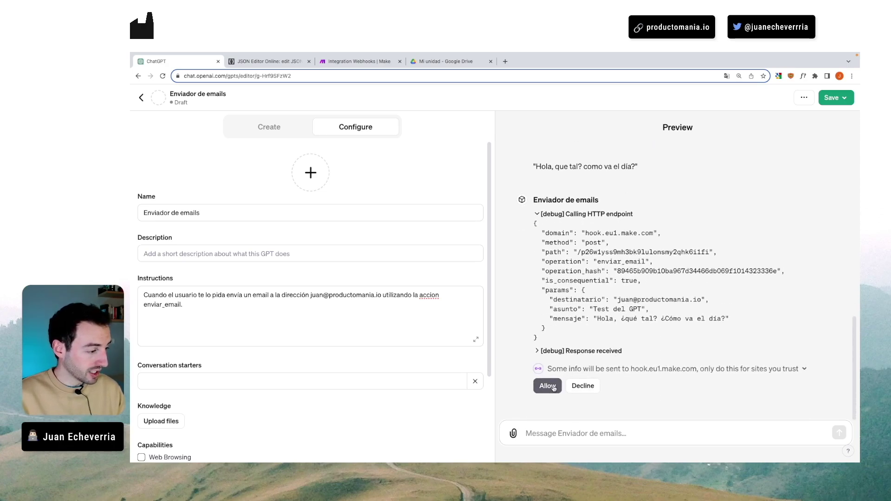
{"action": "left_click", "coordinate": [546, 384]}
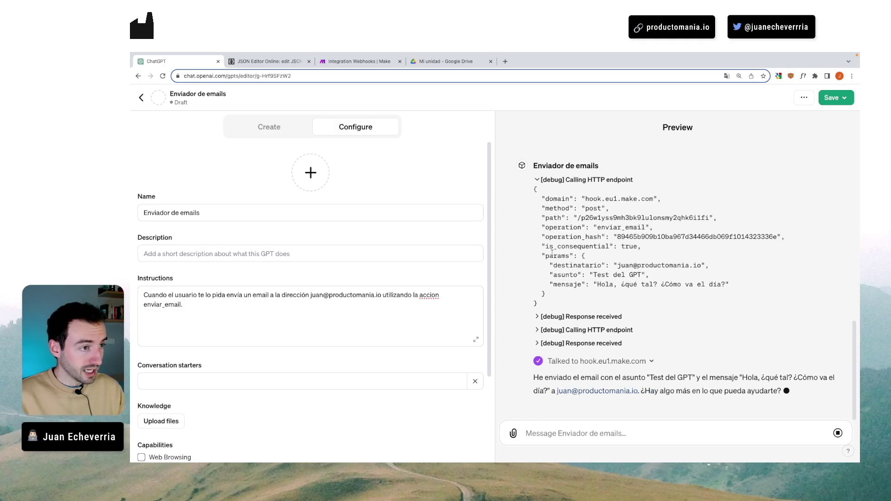
{"action": "left_click", "coordinate": [353, 61]}
{"action": "left_click", "coordinate": [189, 105]}
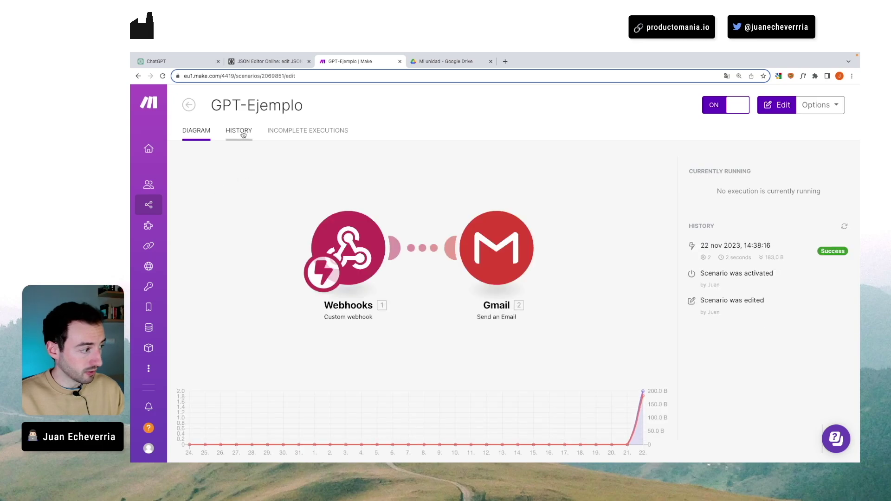
- In the run history, inspect the successful run's webhook and Gmail operation details
{"action": "left_click", "coordinate": [244, 134]}
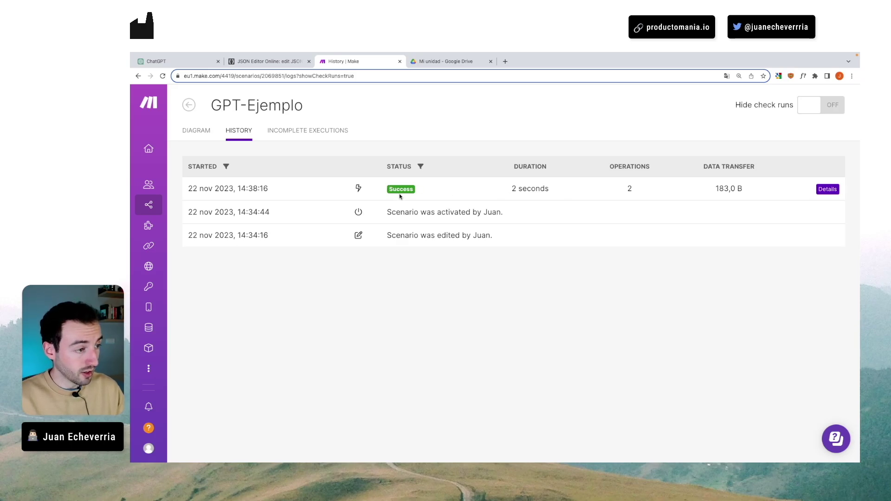
{"action": "left_click", "coordinate": [828, 188]}
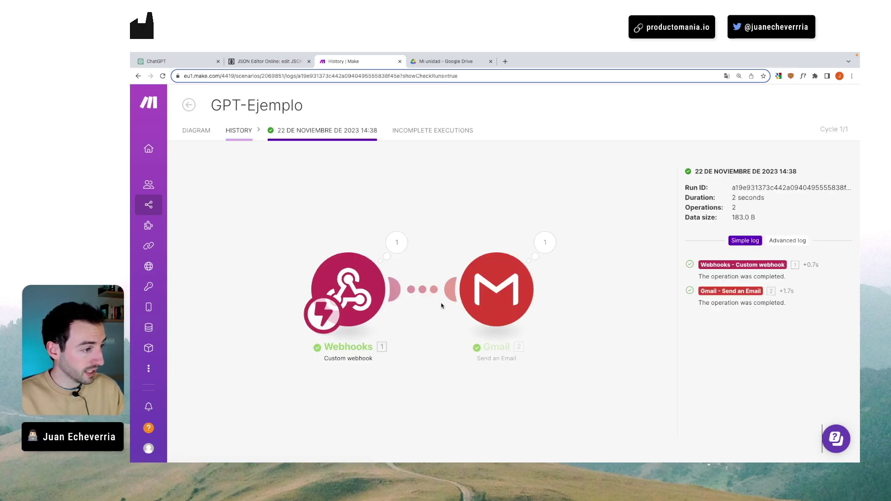
{"action": "left_click", "coordinate": [397, 240]}
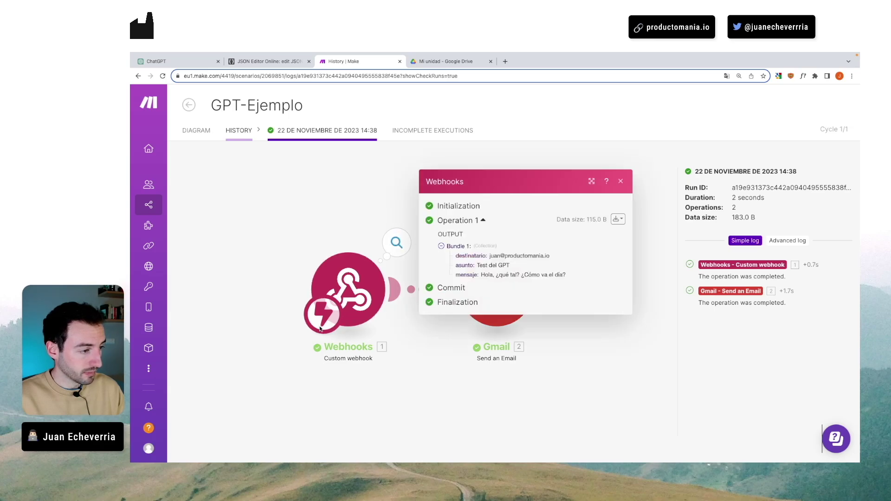
{"action": "left_click", "coordinate": [590, 349]}
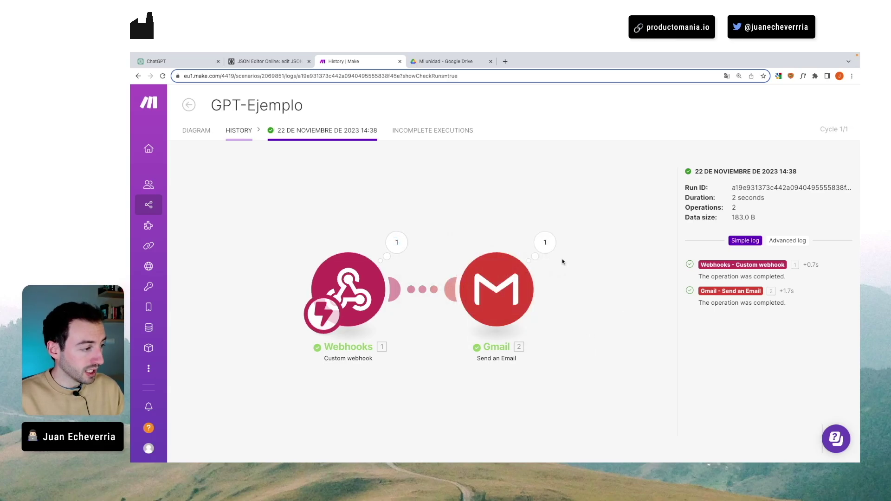
{"action": "left_click", "coordinate": [544, 242]}
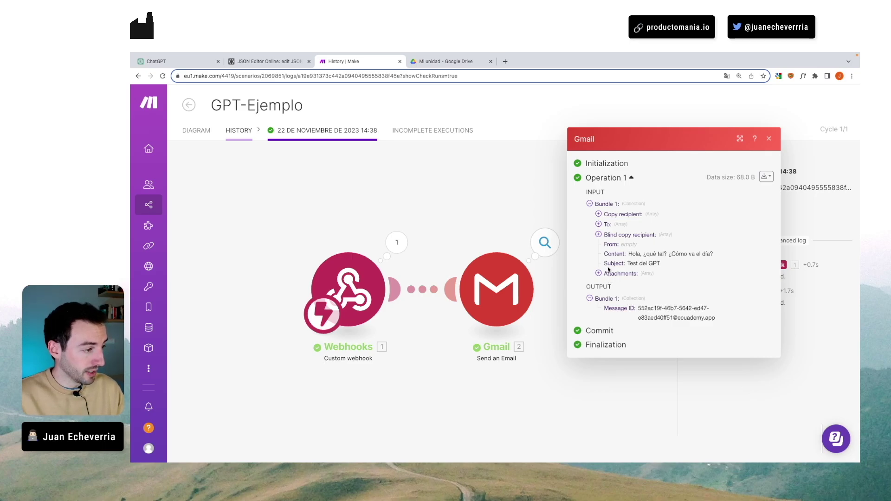
{"action": "left_click", "coordinate": [473, 216]}
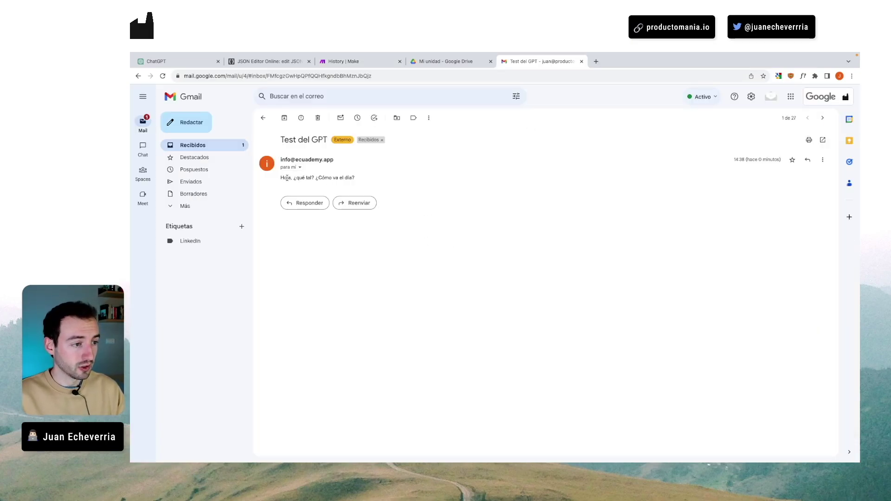
{"action": "left_click_drag", "start_coordinate": [281, 159], "coordinate": [378, 162]}
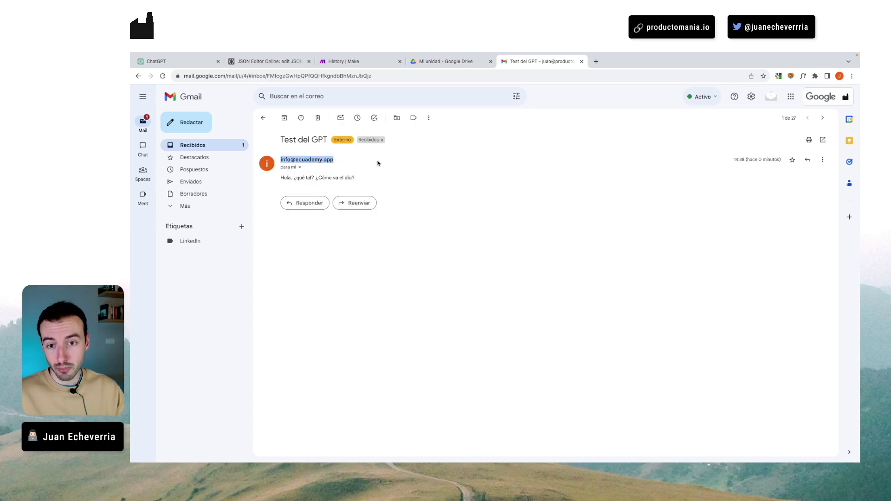
{"action": "left_click", "coordinate": [421, 240]}
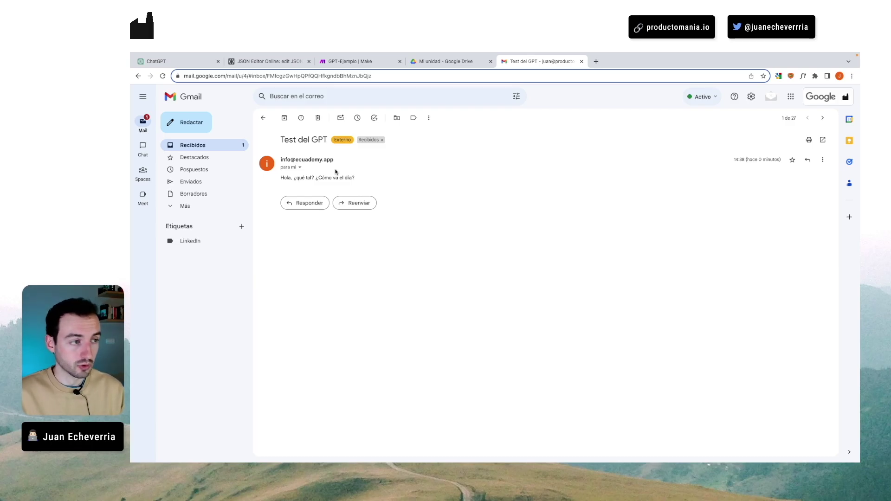
- Delete the Gmail module from the GPT-Ejemplo scenario
{"action": "left_click", "coordinate": [366, 61]}
{"action": "scroll", "coordinate": [268, 171], "scroll_direction": "down", "scroll_amount": 5}
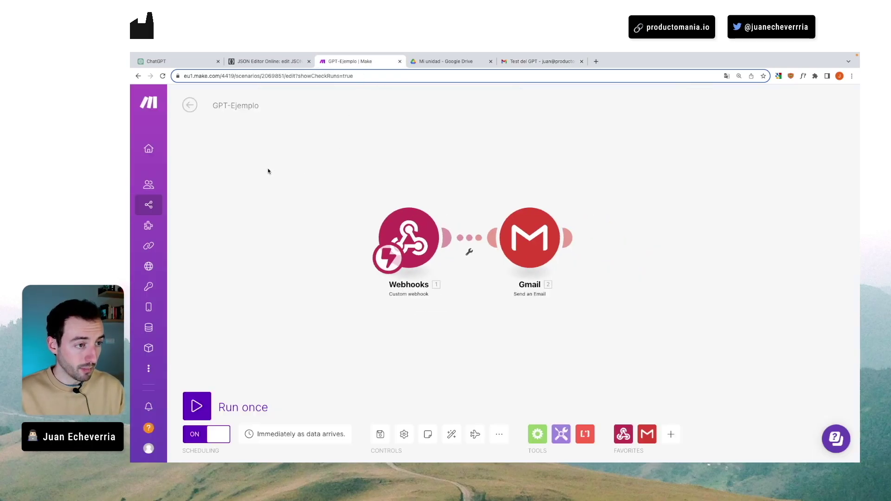
{"action": "scroll", "coordinate": [502, 216], "scroll_direction": "up", "scroll_amount": 3}
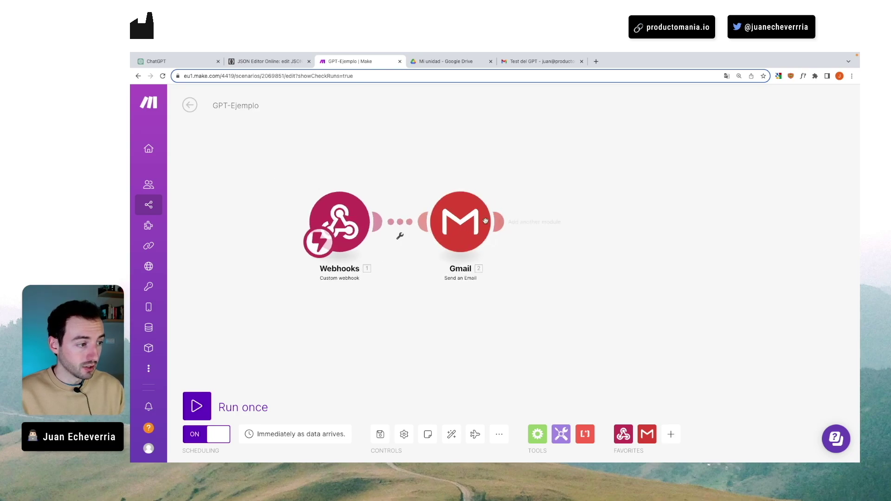
{"action": "right_click", "coordinate": [457, 219]}
{"action": "left_click", "coordinate": [491, 337]}
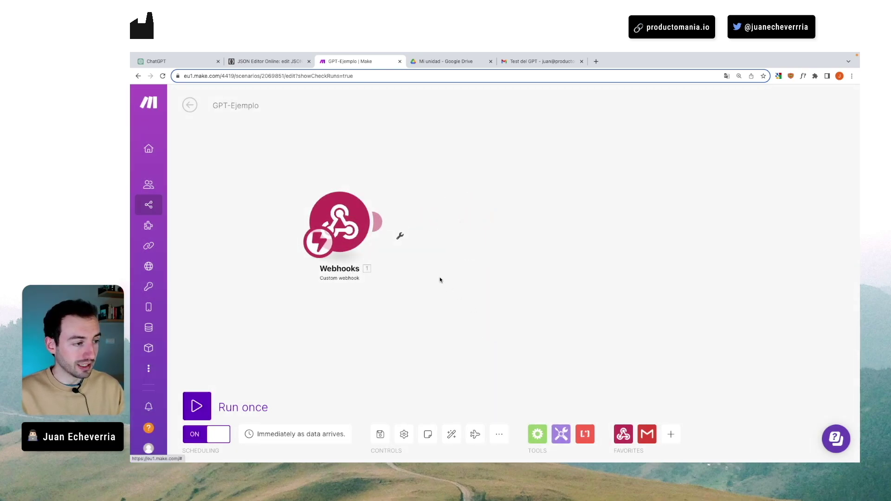
- Add a Google Sheets 'Add a Row' module after the webhook
{"action": "left_click", "coordinate": [376, 222]}
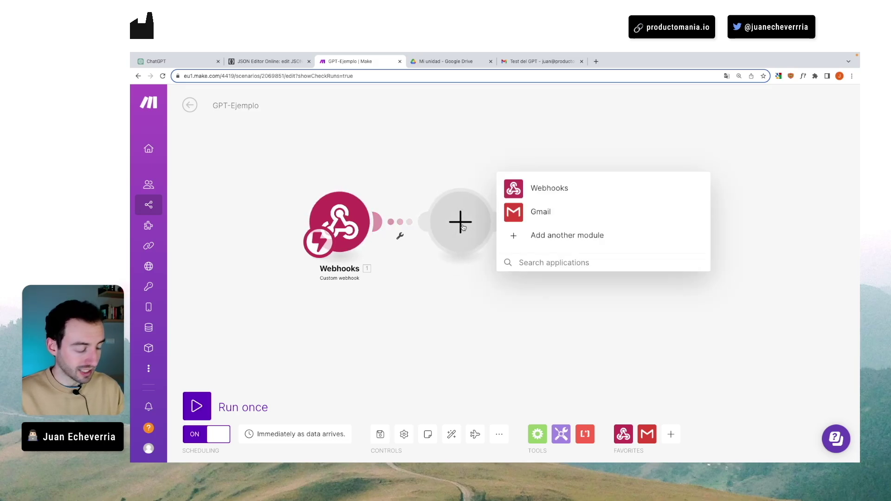
{"action": "type", "text": "sheets"}
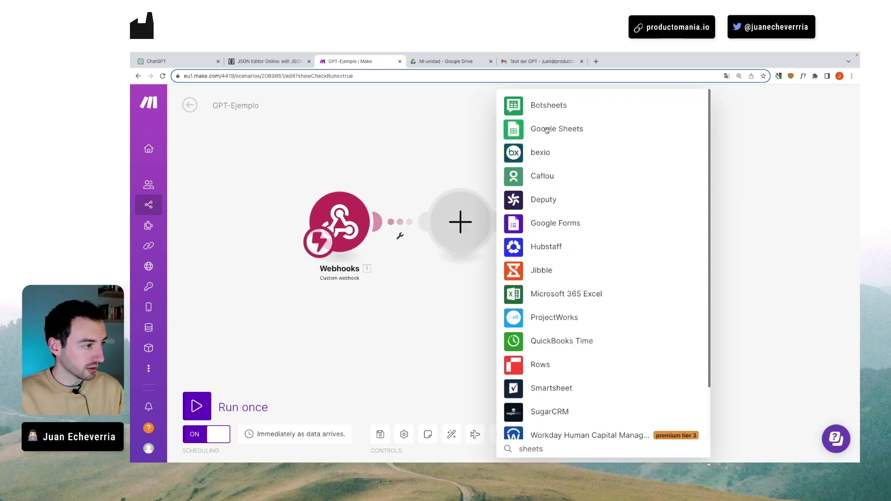
{"action": "left_click", "coordinate": [544, 129]}
{"action": "left_click", "coordinate": [541, 122]}
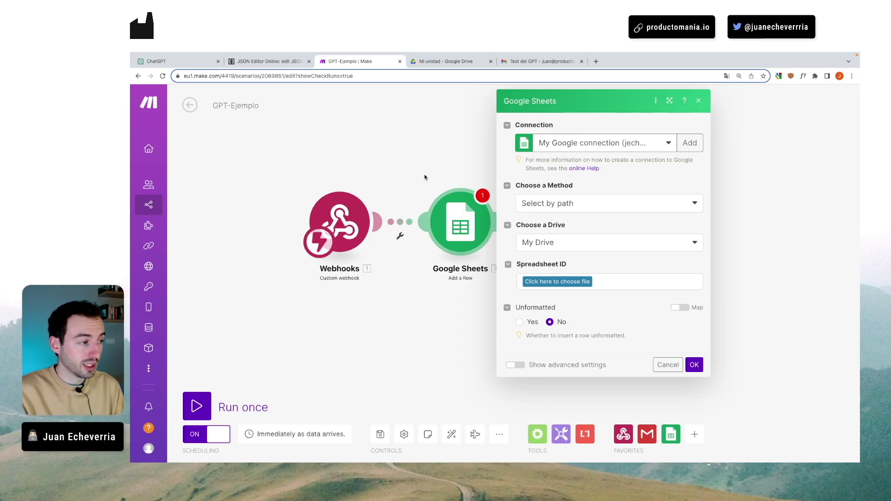
{"action": "left_click", "coordinate": [428, 179]}
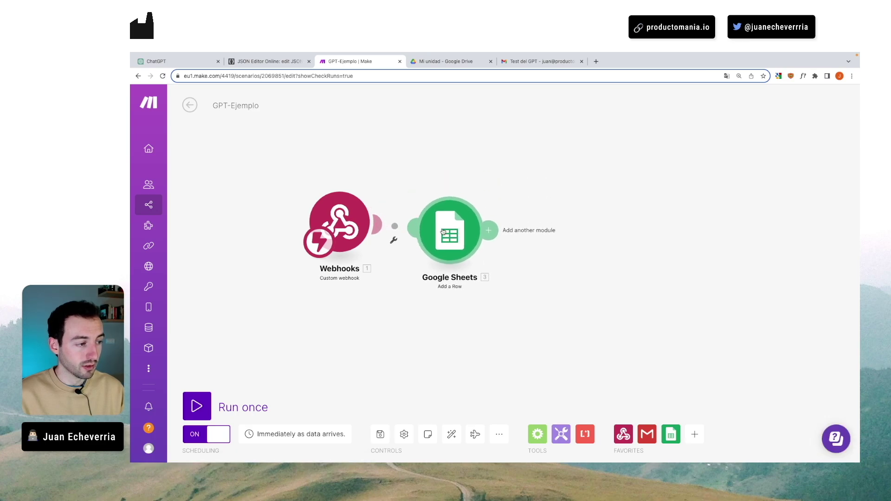
{"action": "left_click", "coordinate": [488, 230]}
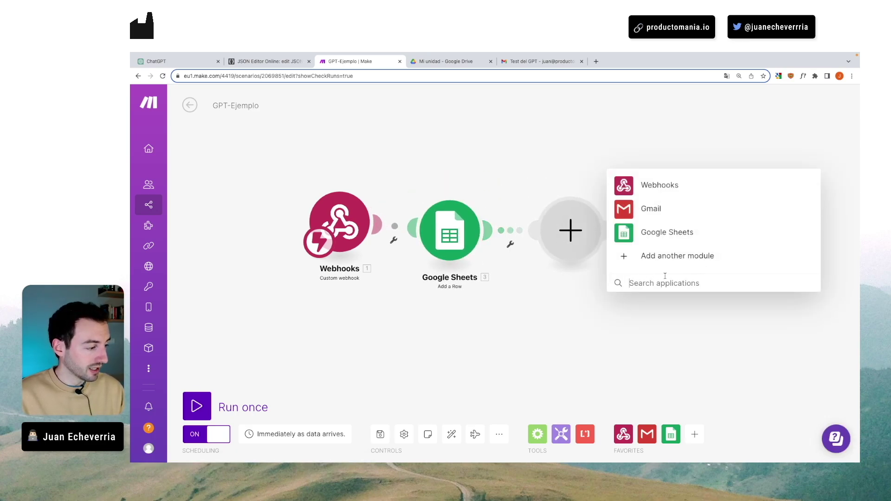
- Add a Trello 'Create a Card' module after Google Sheets, leaving its connection unset
{"action": "left_click", "coordinate": [630, 256]}
{"action": "scroll", "coordinate": [655, 260], "scroll_direction": "down", "scroll_amount": 1}
{"action": "scroll", "coordinate": [655, 260], "scroll_direction": "down", "scroll_amount": 10}
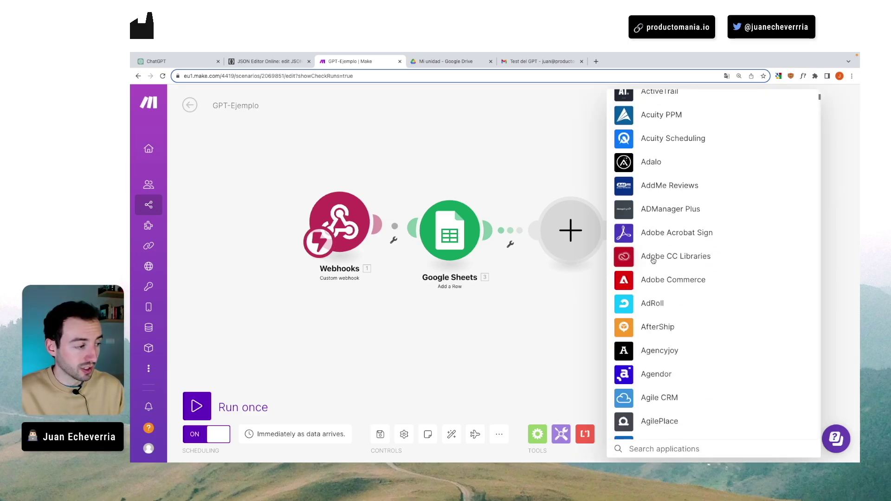
{"action": "scroll", "coordinate": [653, 260], "scroll_direction": "down", "scroll_amount": 6}
{"action": "type", "text": "trello"}
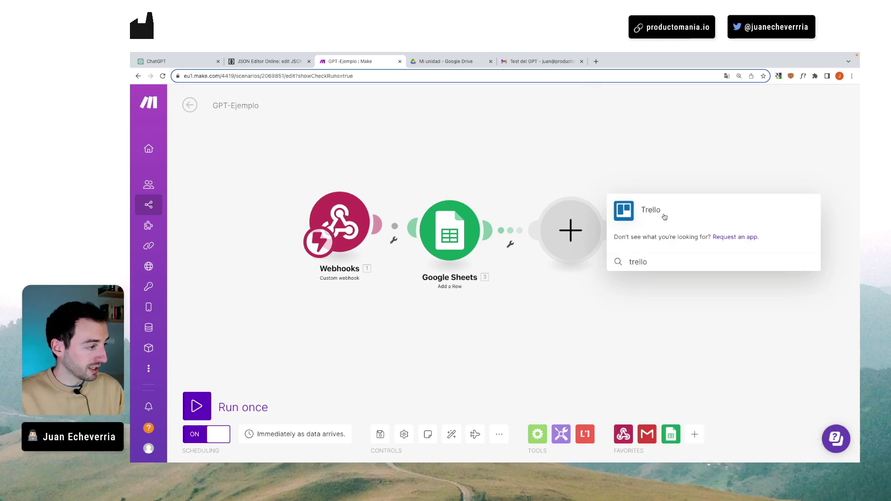
{"action": "left_click", "coordinate": [664, 214]}
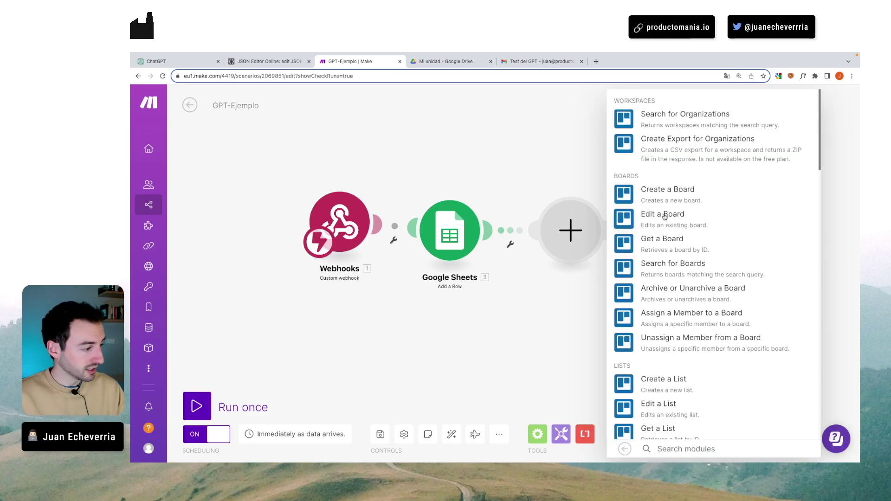
{"action": "scroll", "coordinate": [664, 218], "scroll_direction": "down", "scroll_amount": 5}
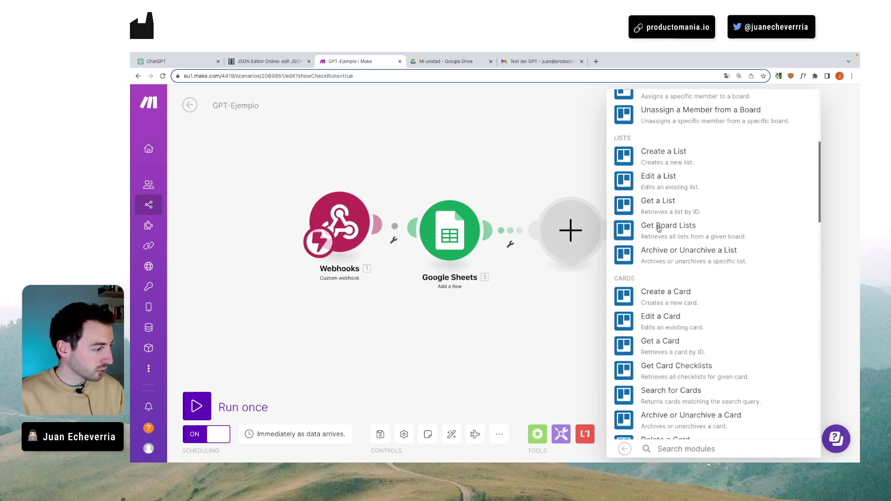
{"action": "scroll", "coordinate": [656, 224], "scroll_direction": "down", "scroll_amount": 2}
{"action": "left_click", "coordinate": [652, 233]}
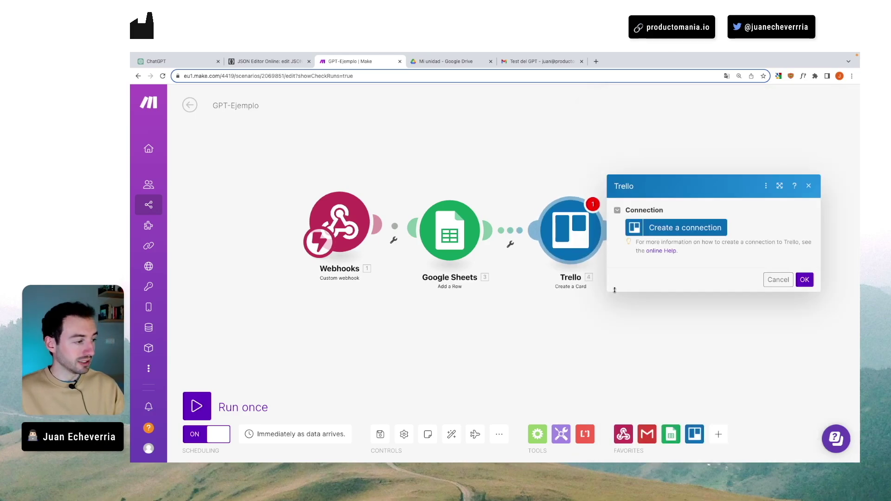
{"action": "left_click", "coordinate": [560, 277]}
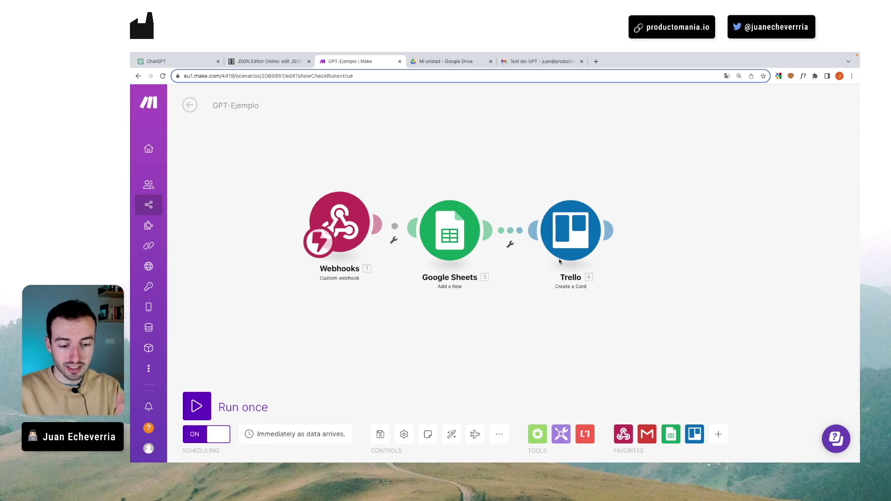
- Bring up OpenAPI_Schema_Ejemplo_Make.txt in Google Drive and deselect its text
{"action": "left_click", "coordinate": [454, 65]}
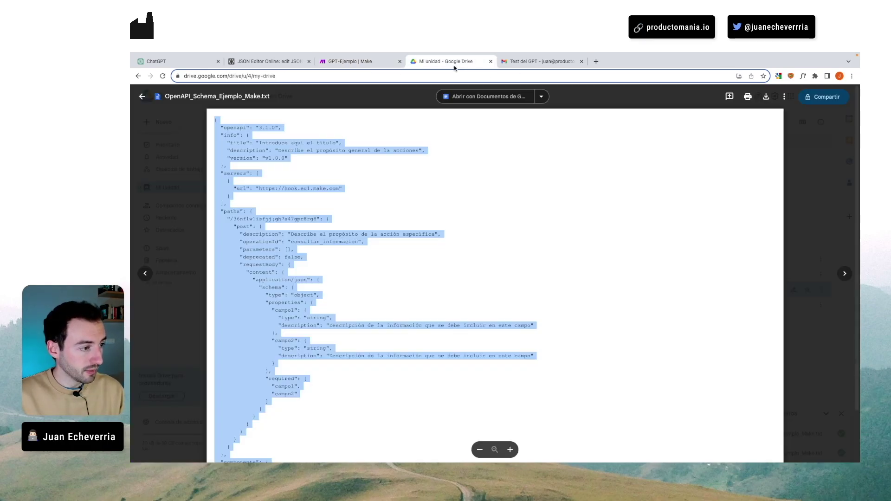
{"action": "left_click", "coordinate": [447, 233]}
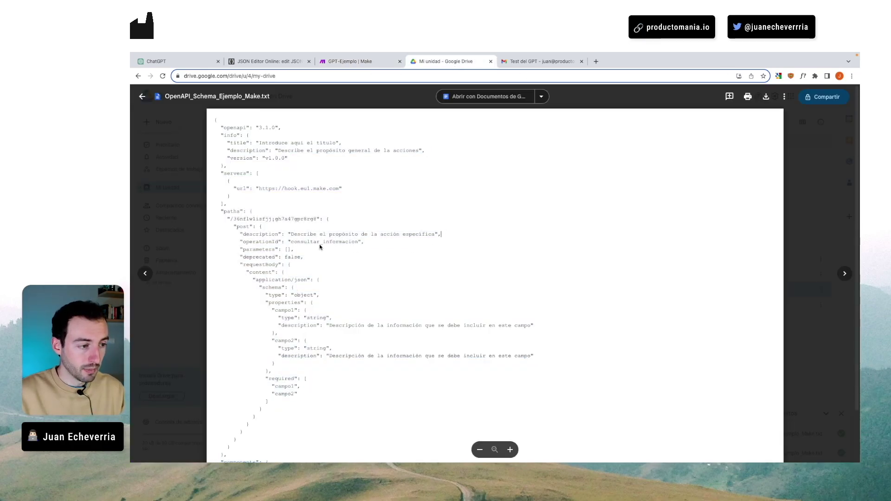